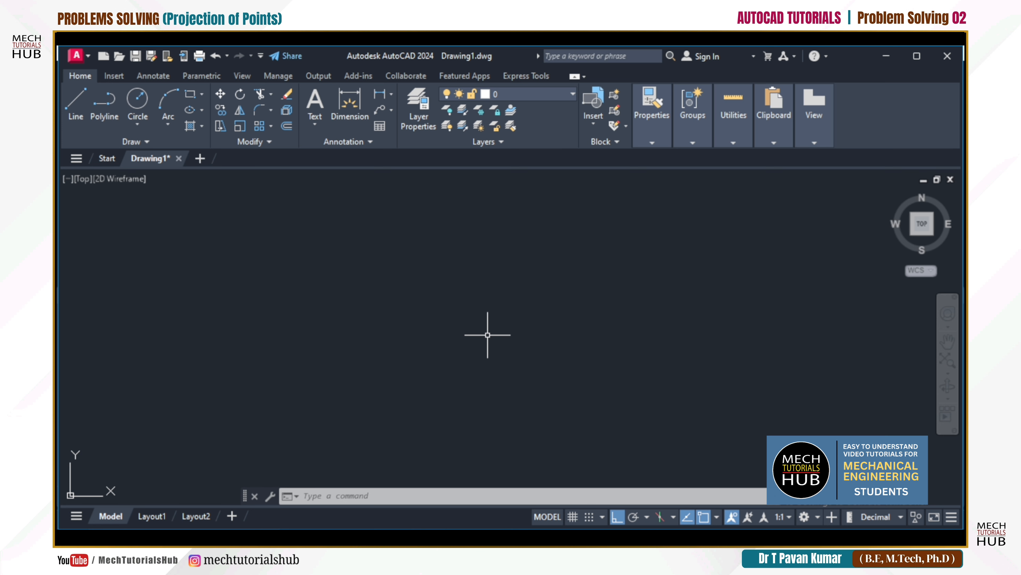
Create a layer named Dimensions and assign it index colour 254
left_click(423, 121)
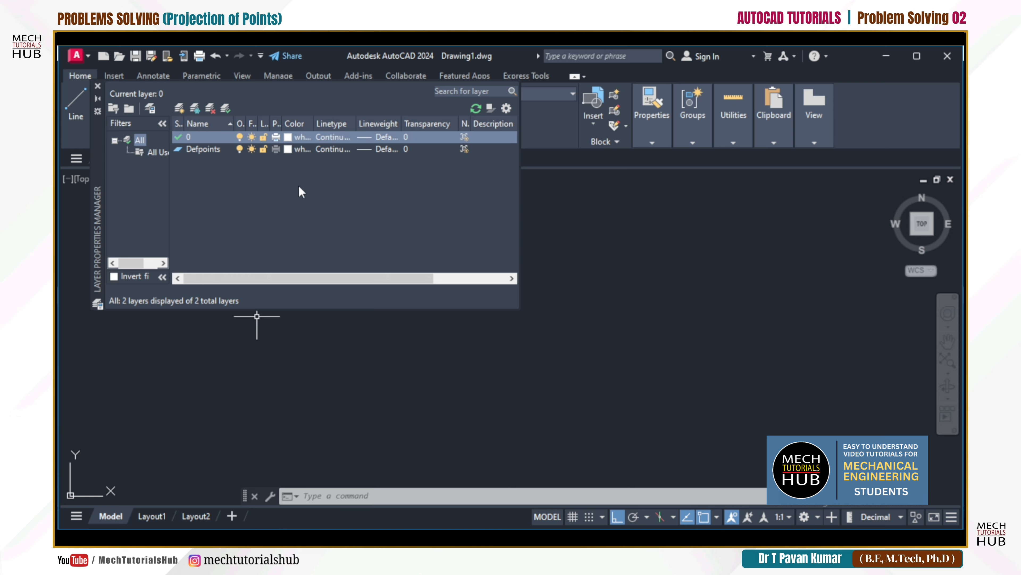
left_click(179, 107)
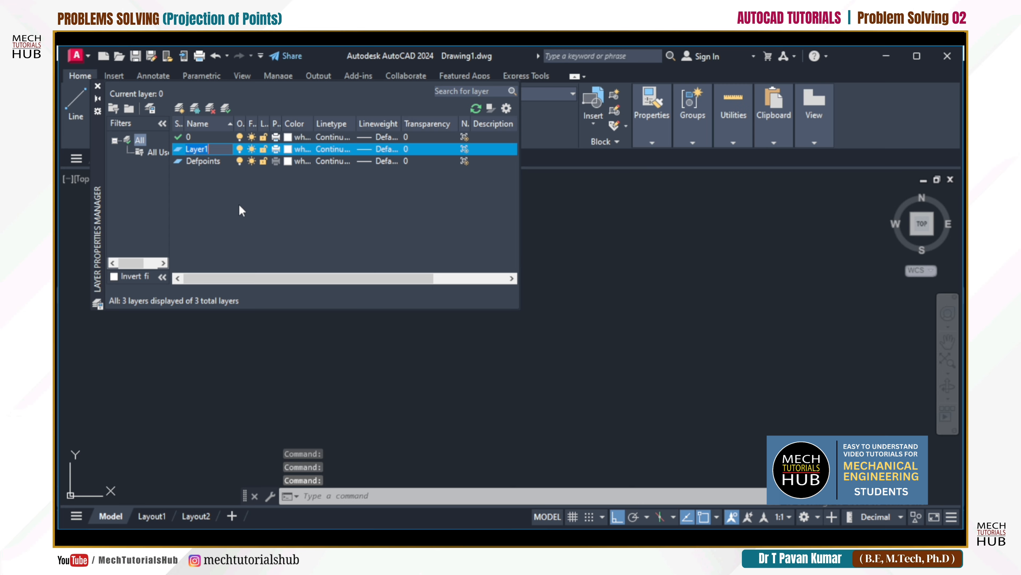
type("Dime")
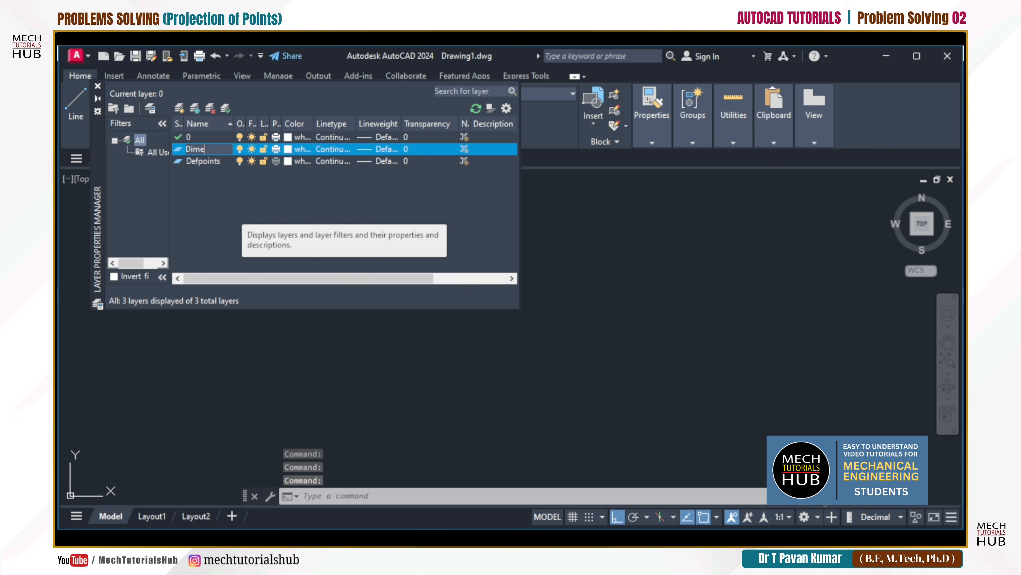
type("nsions")
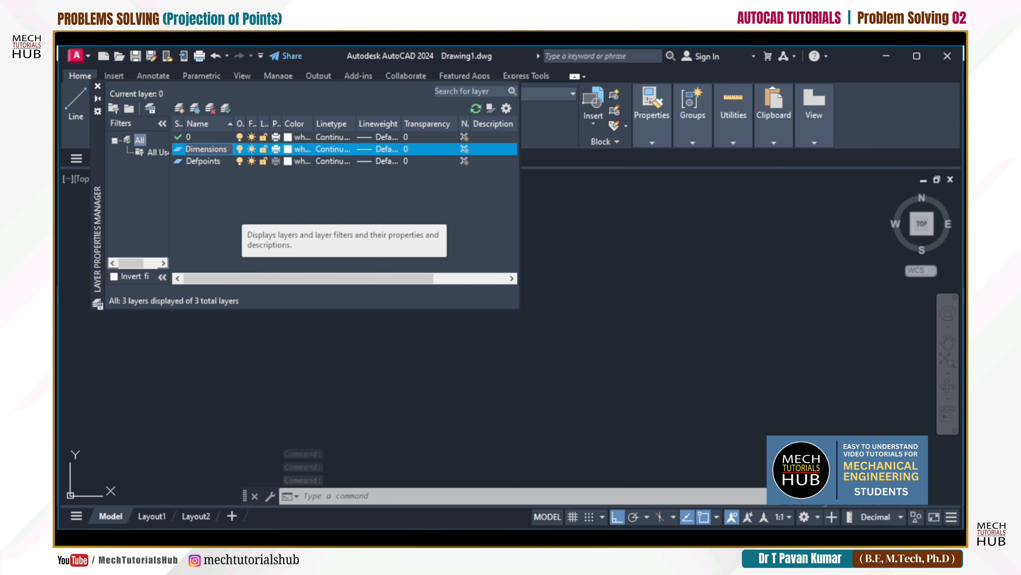
key("Return")
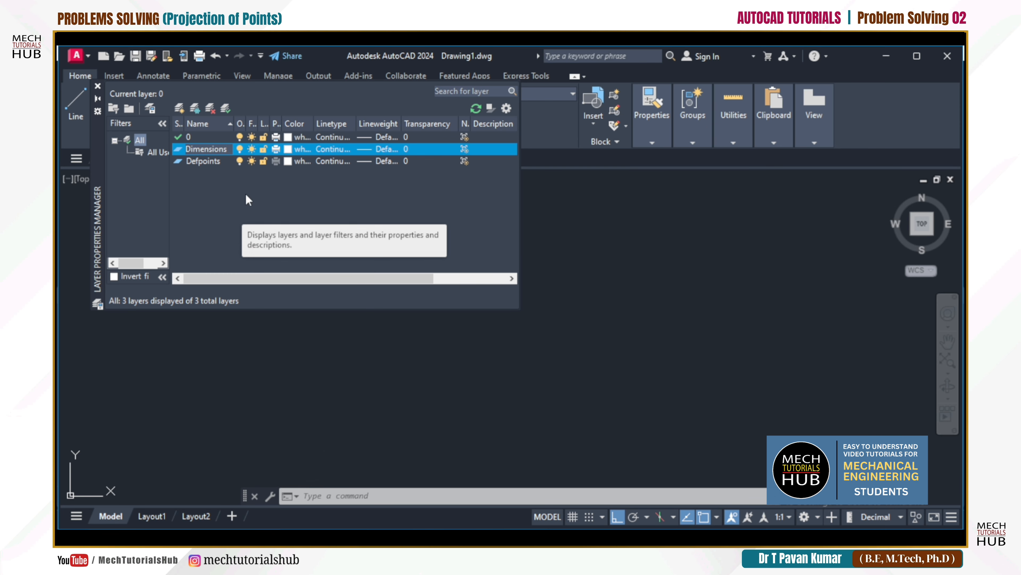
left_click(288, 149)
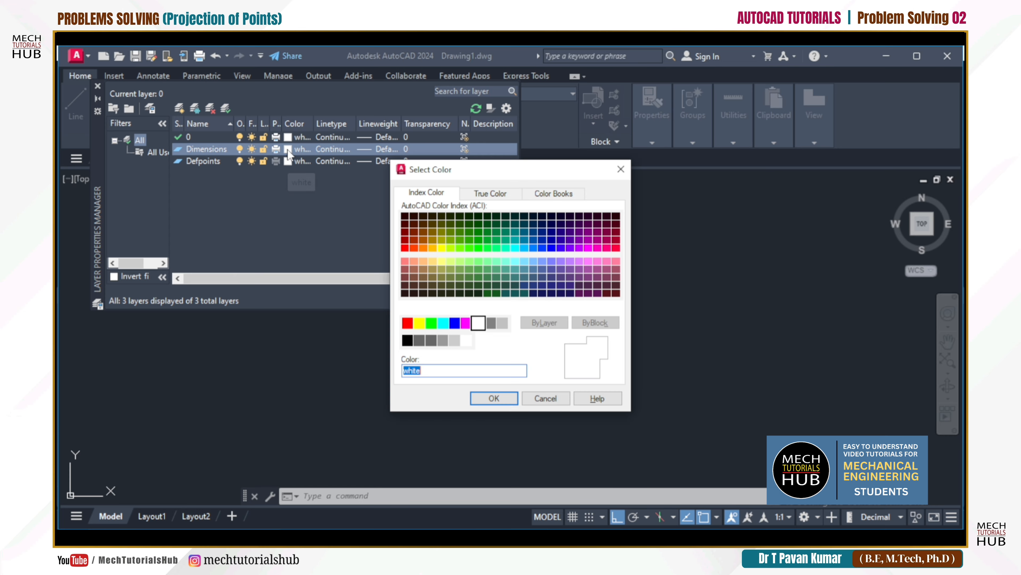
left_click(454, 342)
left_click(494, 398)
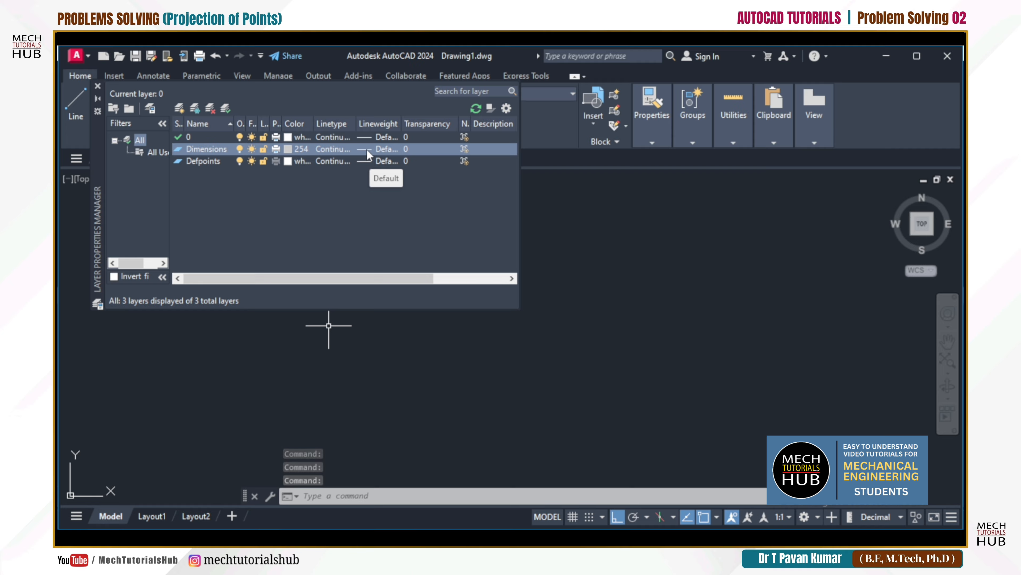
Create a layer named XY and set its colour to white
left_click(179, 107)
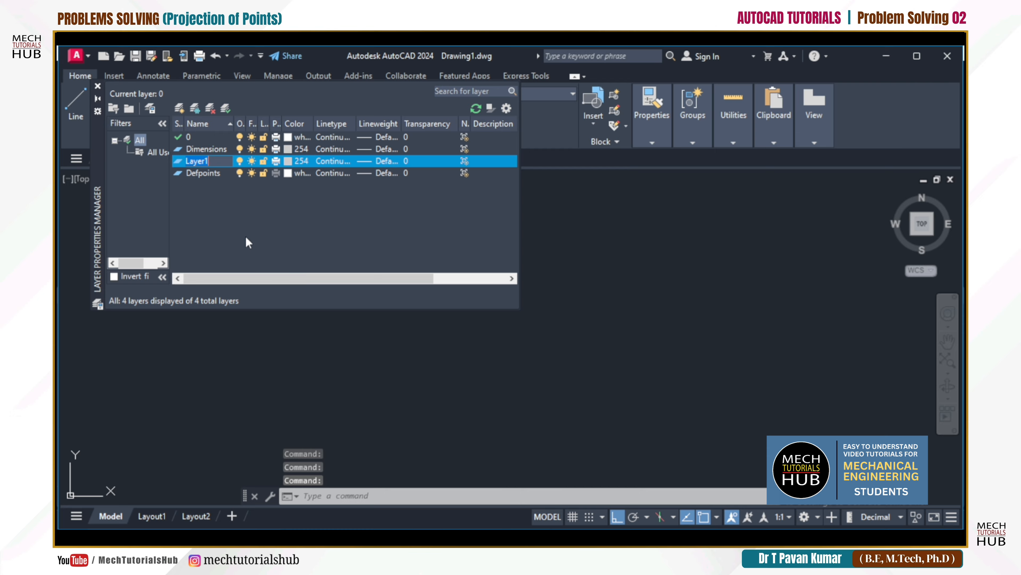
type("XY")
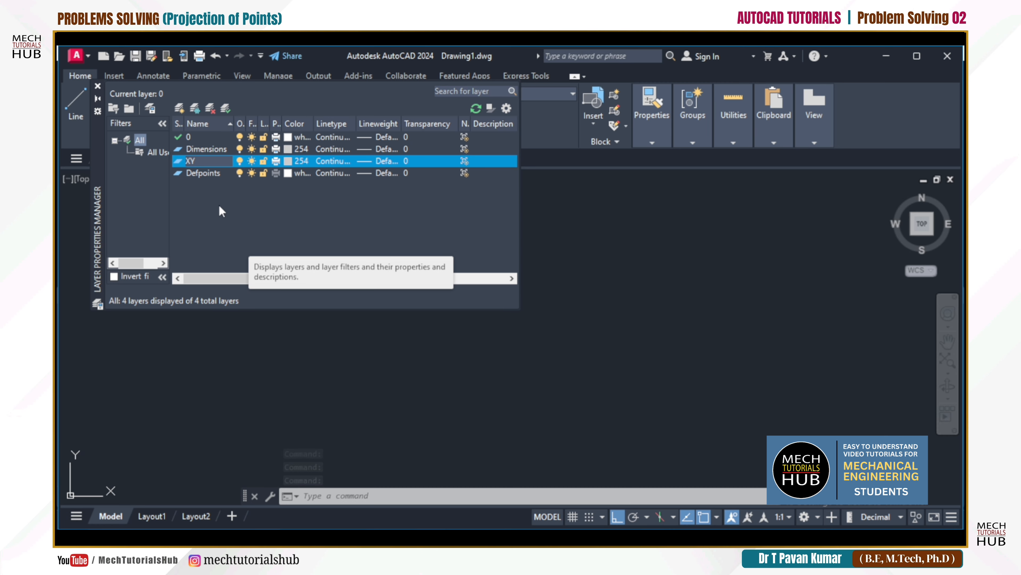
key("Return")
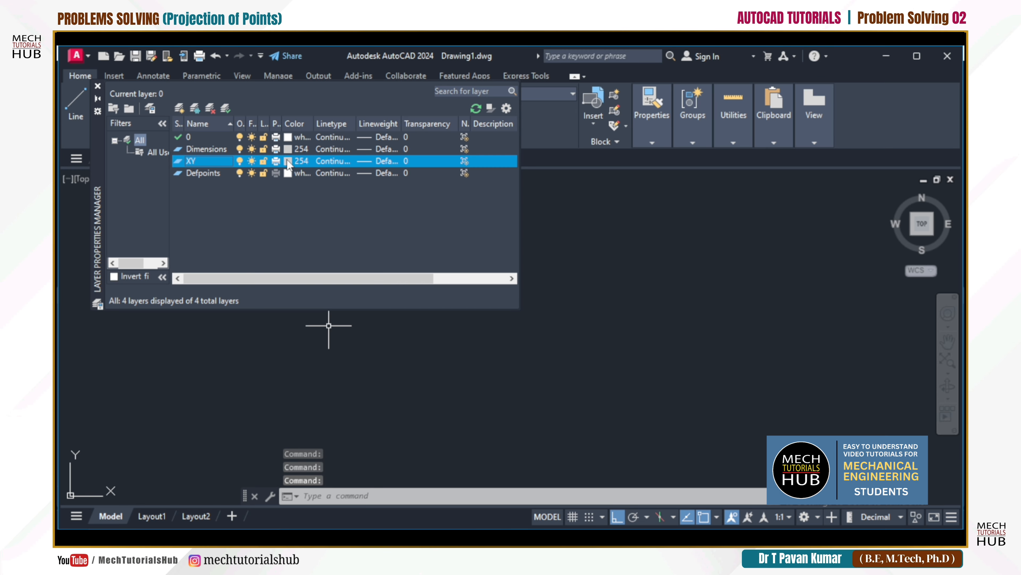
left_click(287, 161)
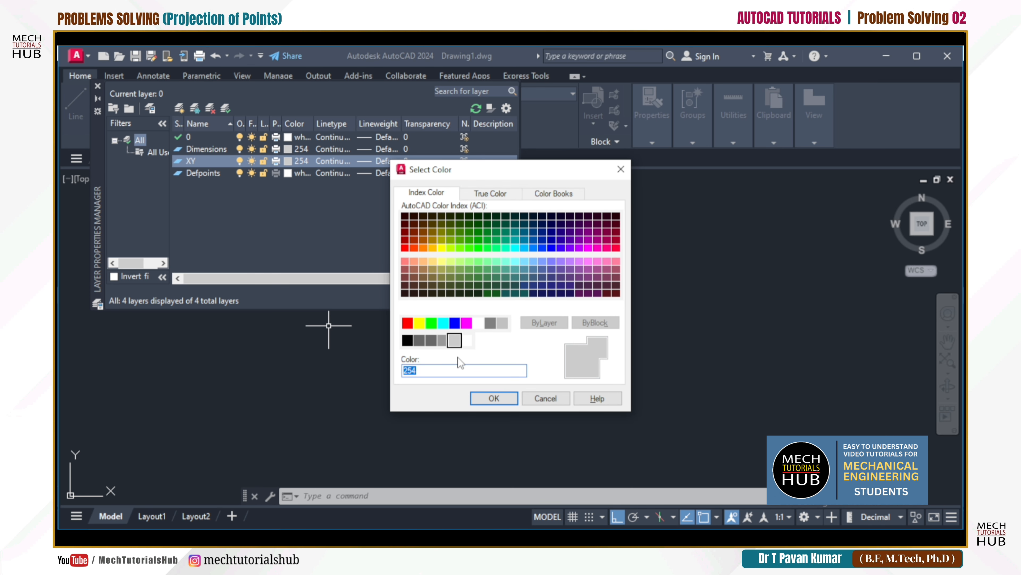
left_click(480, 323)
left_click(494, 403)
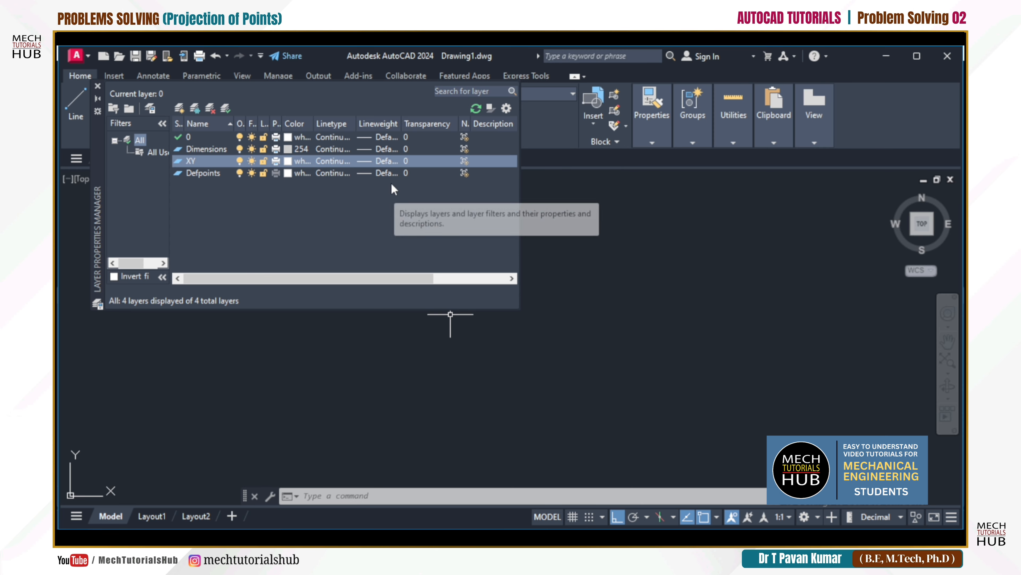
Create a layer named Point and set its colour to yellow
left_click(179, 107)
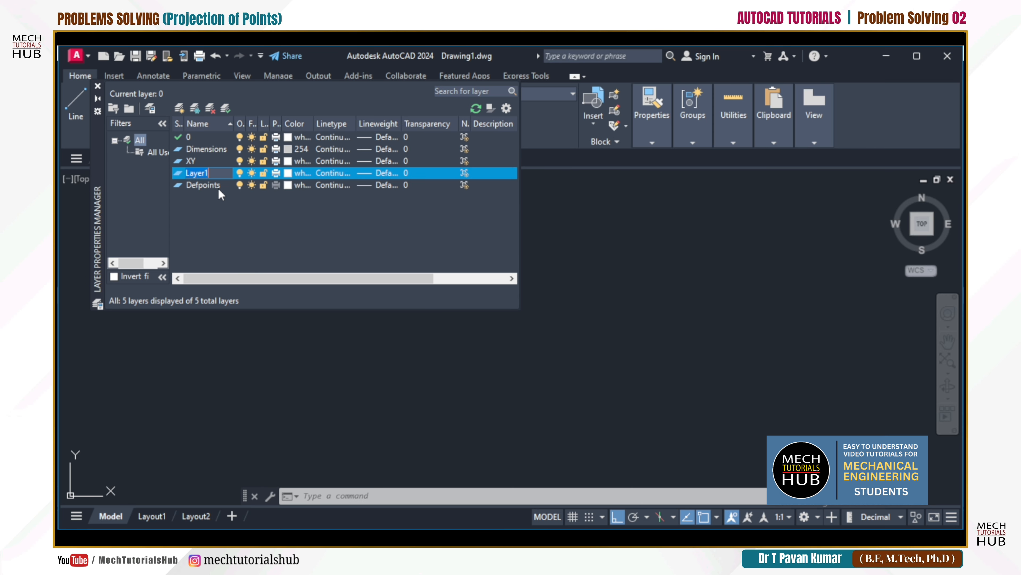
type("Pont")
type("nt")
key("BackSpace")
key("BackSpace")
key("BackSpace")
type("int")
left_click(289, 175)
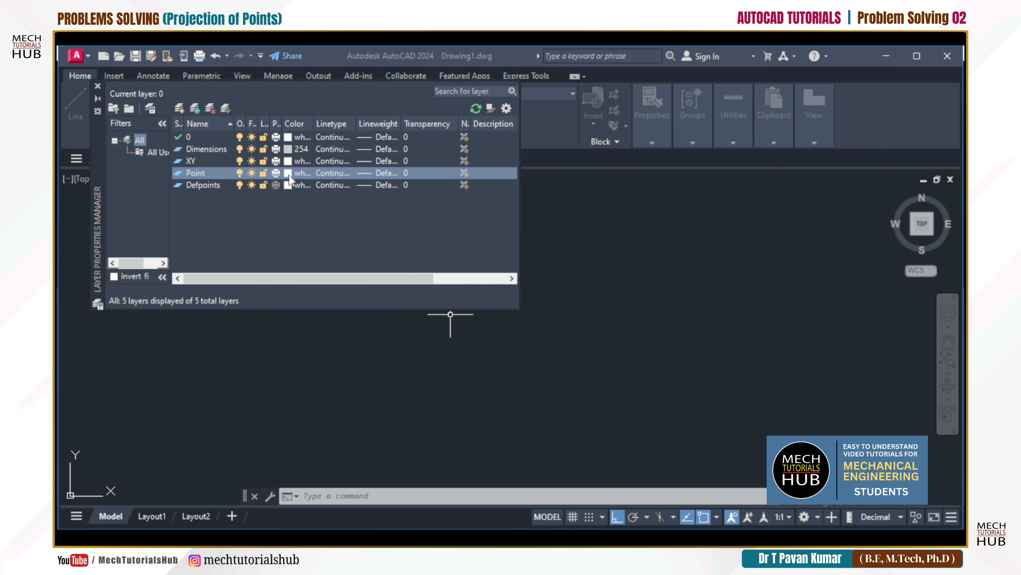
left_click(418, 323)
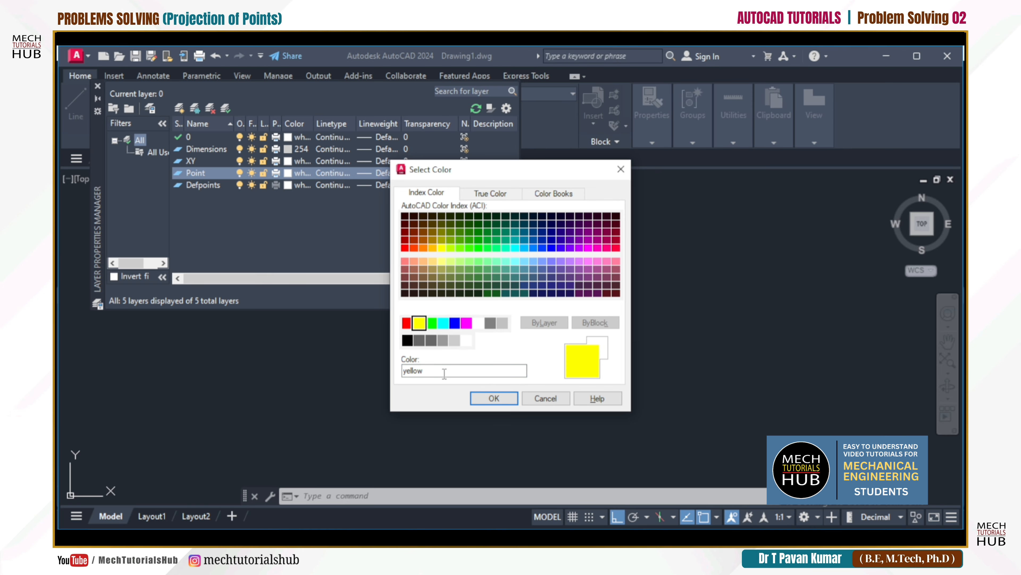
left_click(494, 398)
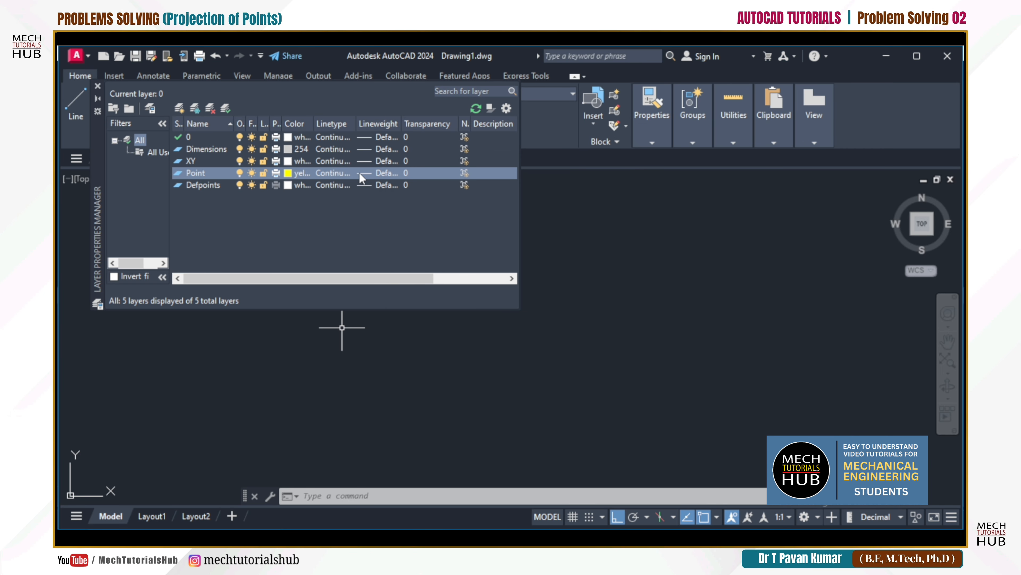
Set the Point layer's lineweight to 0.40 mm, keeping its Continuous linetype
left_click(337, 173)
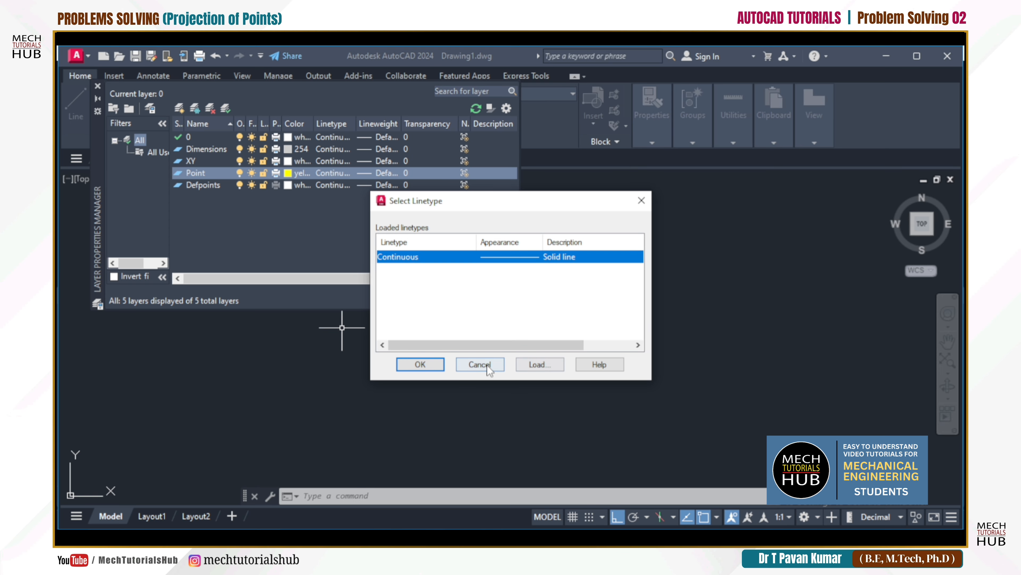
left_click(481, 364)
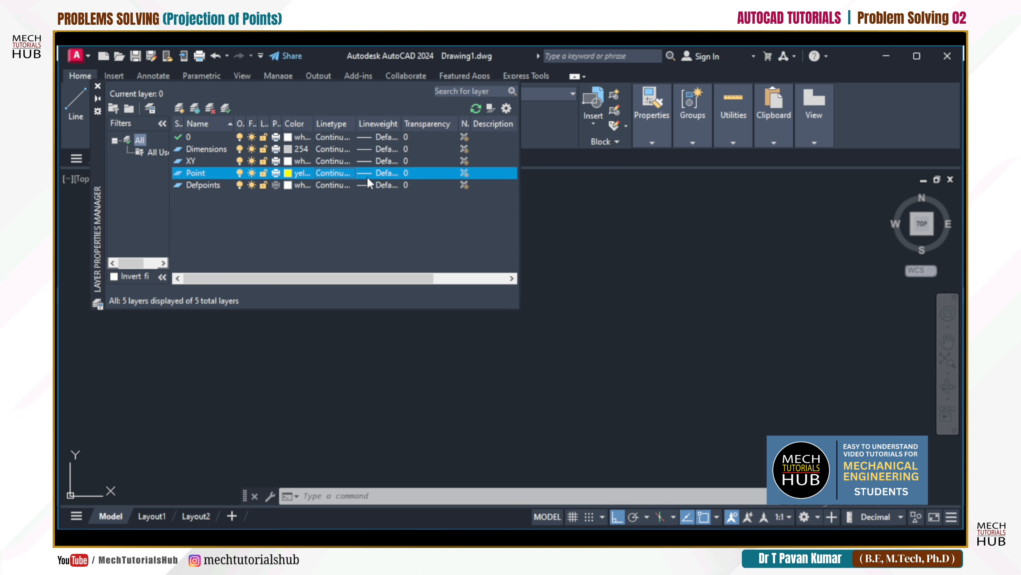
left_click(369, 173)
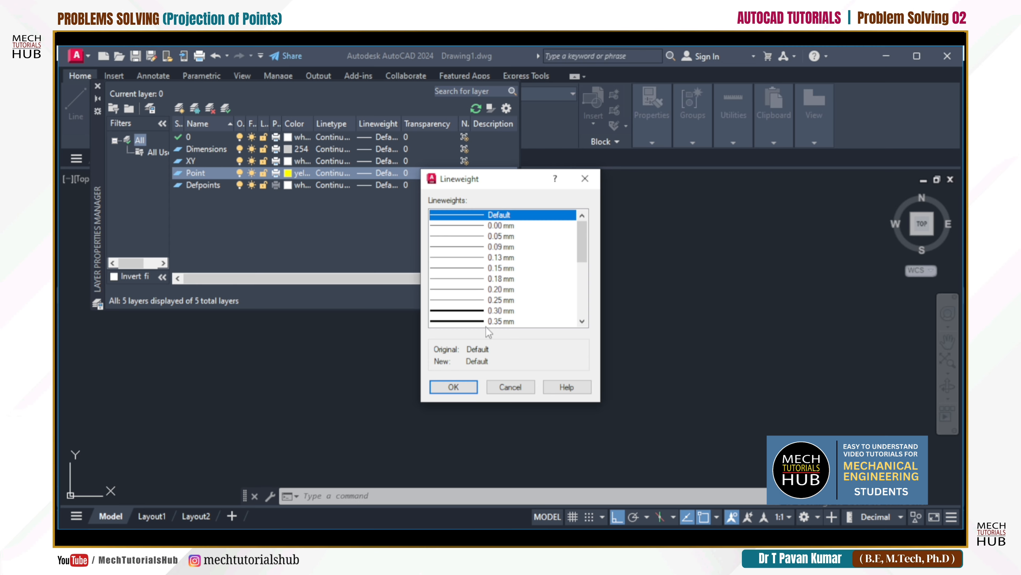
scroll(497, 317, "down", 1)
scroll(498, 318, "down", 1)
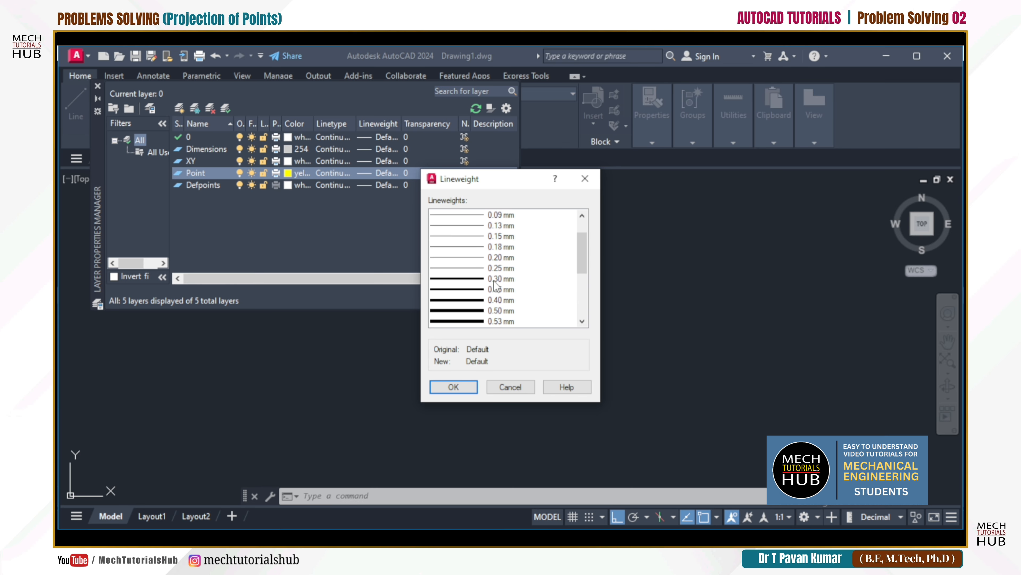
left_click(497, 300)
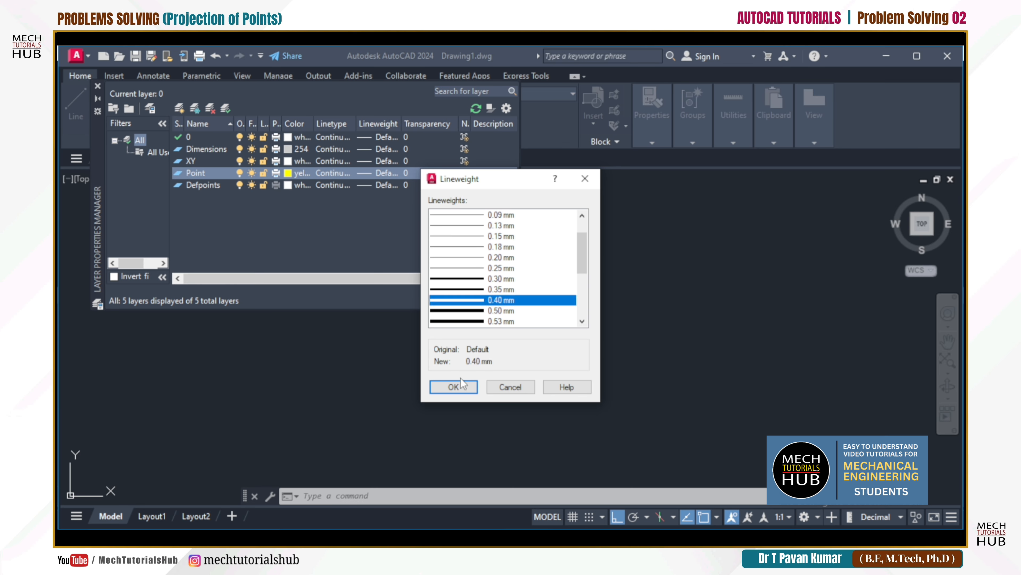
left_click(462, 387)
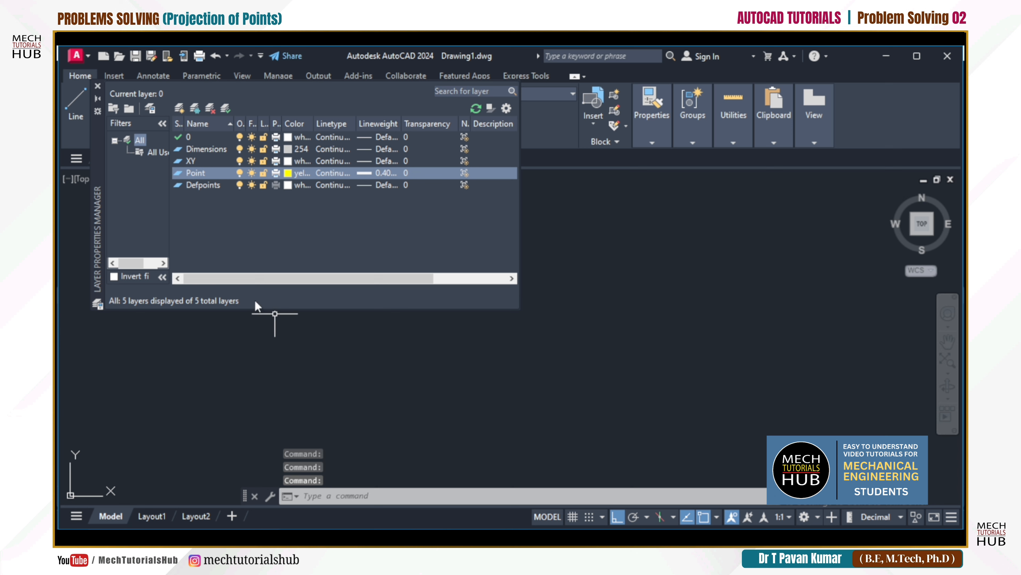
Create a layer named Locus and assign it index colour 254
left_click(179, 107)
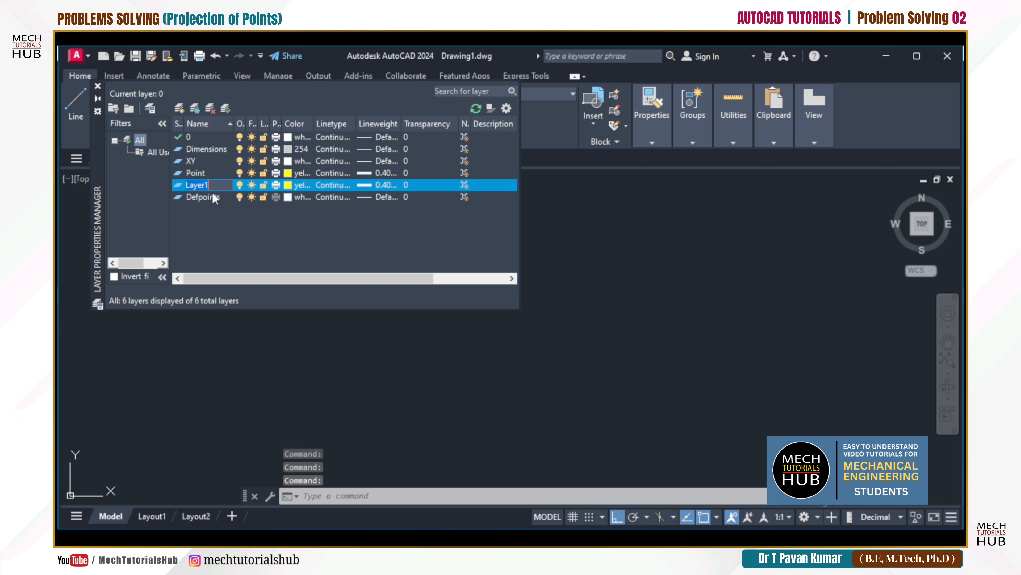
type("Locus")
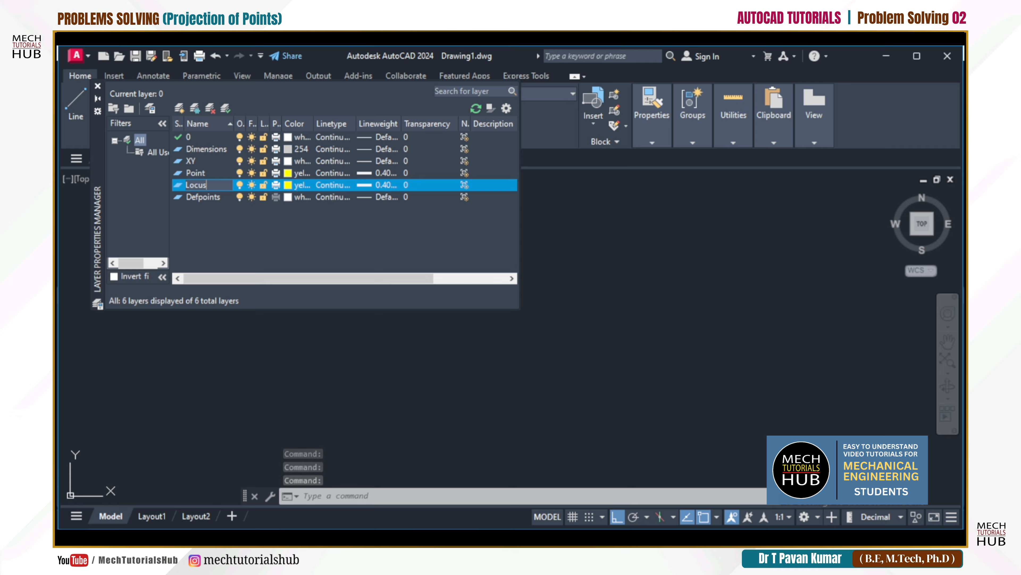
left_click(287, 186)
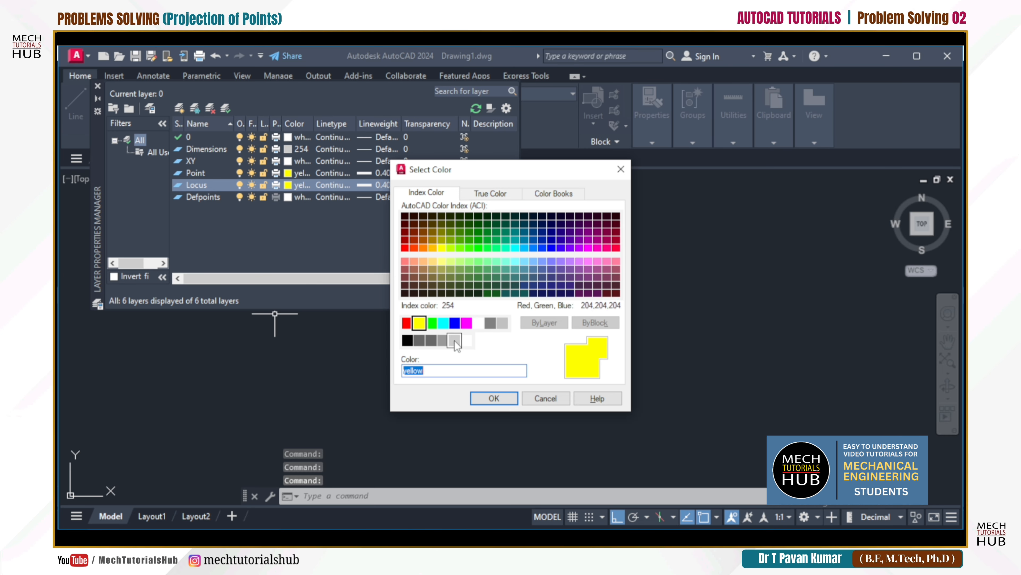
left_click(454, 341)
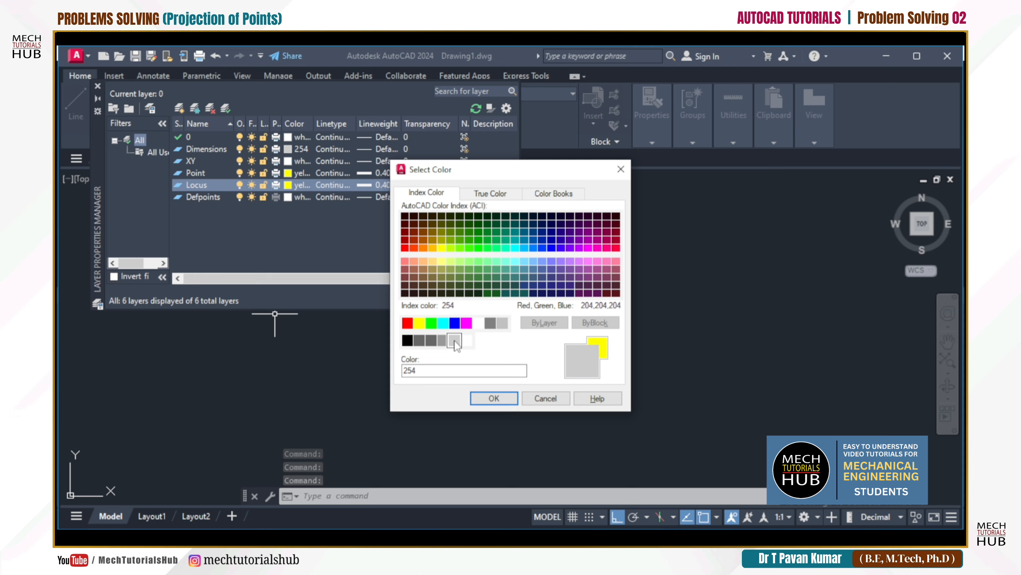
left_click(493, 397)
Set the Locus layer's lineweight to 0.05 mm and close the layer manager
left_click(368, 186)
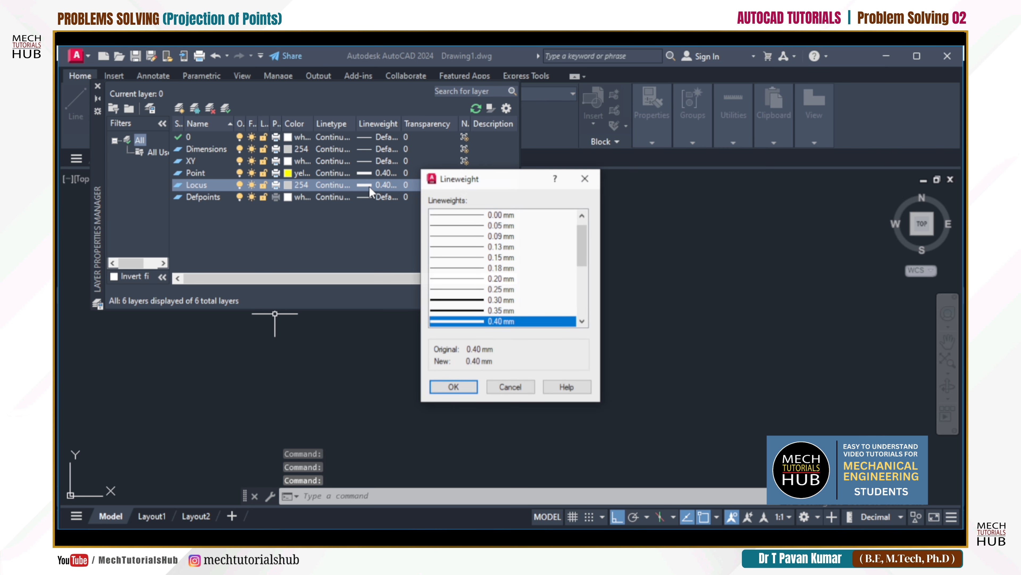
left_click(478, 217)
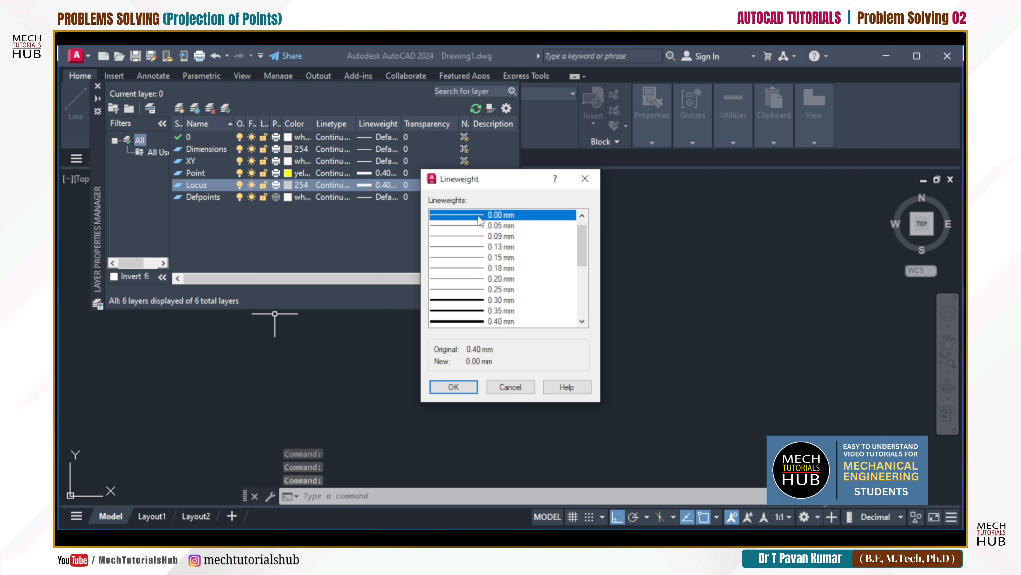
left_click(484, 228)
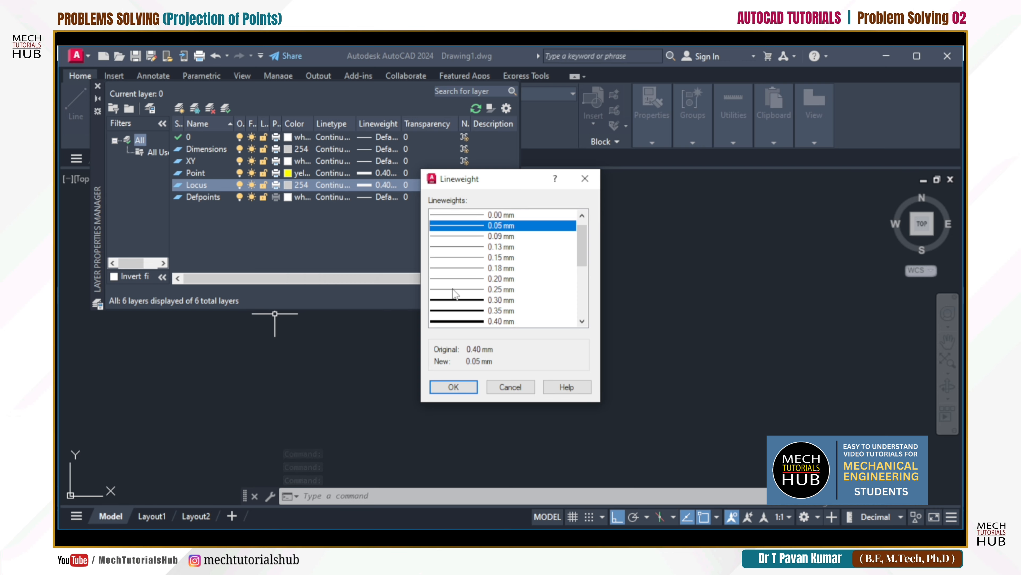
left_click(453, 387)
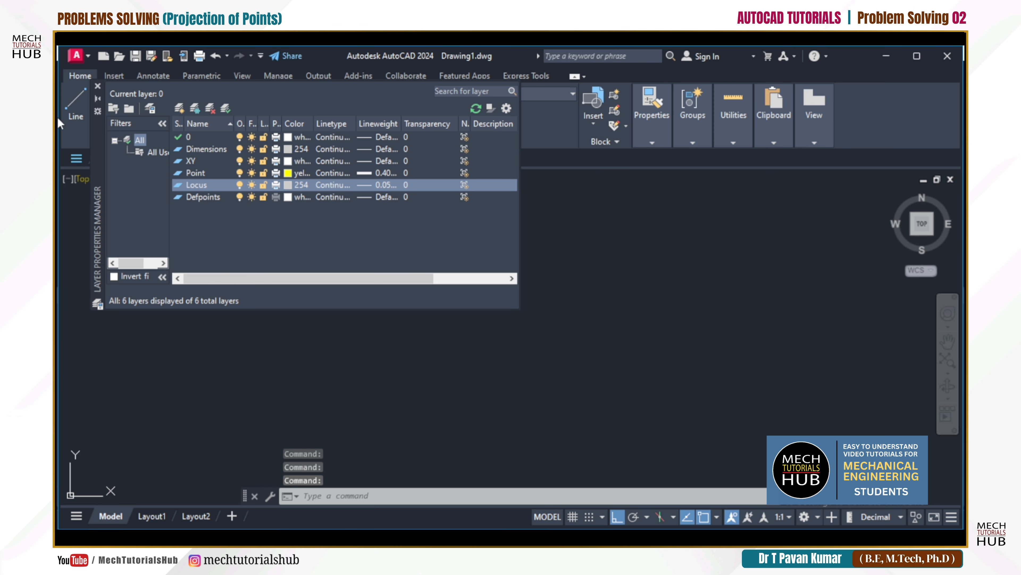
left_click(97, 86)
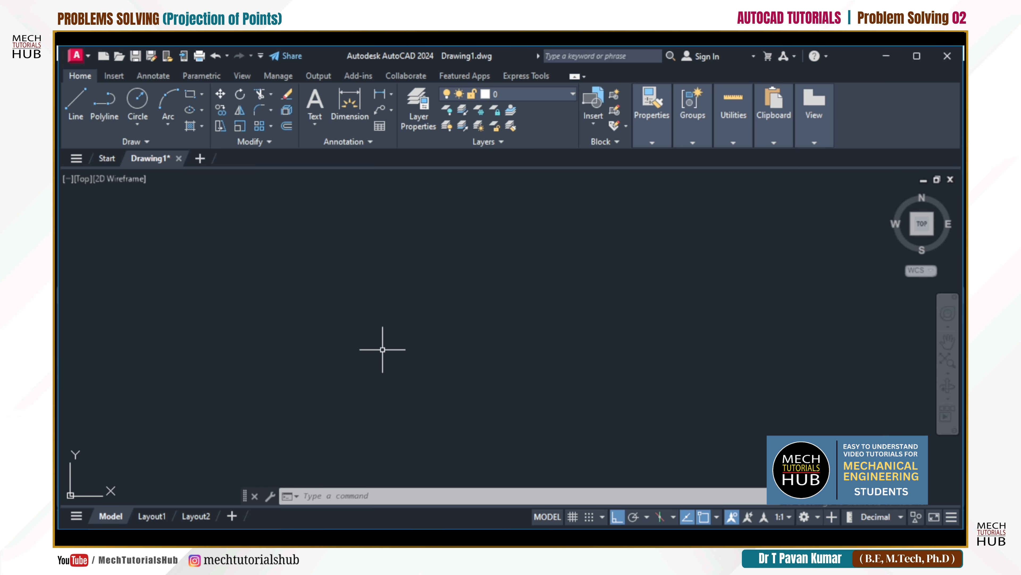
left_click(528, 93)
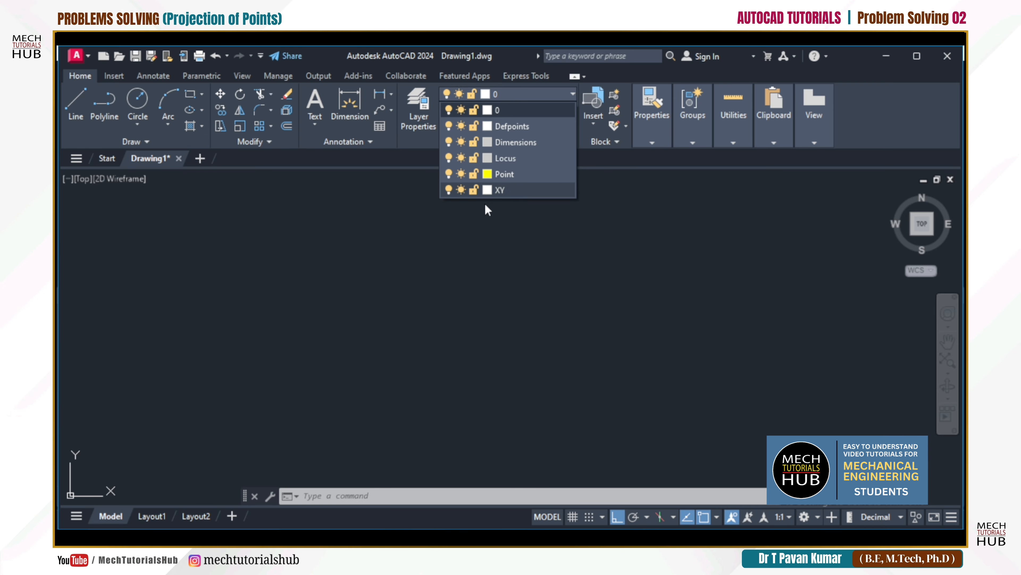
left_click(399, 283)
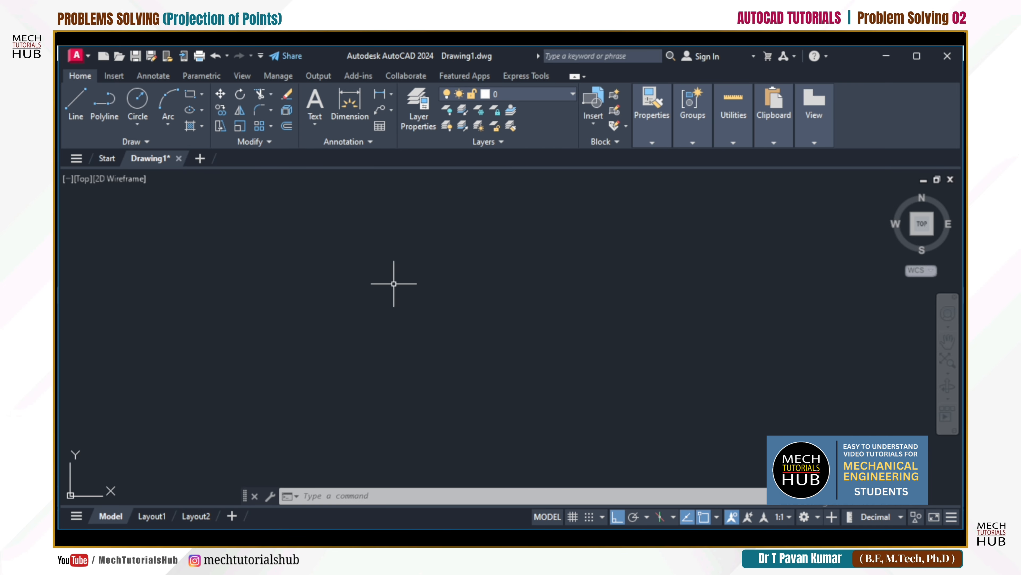
left_click(313, 125)
left_click(336, 177)
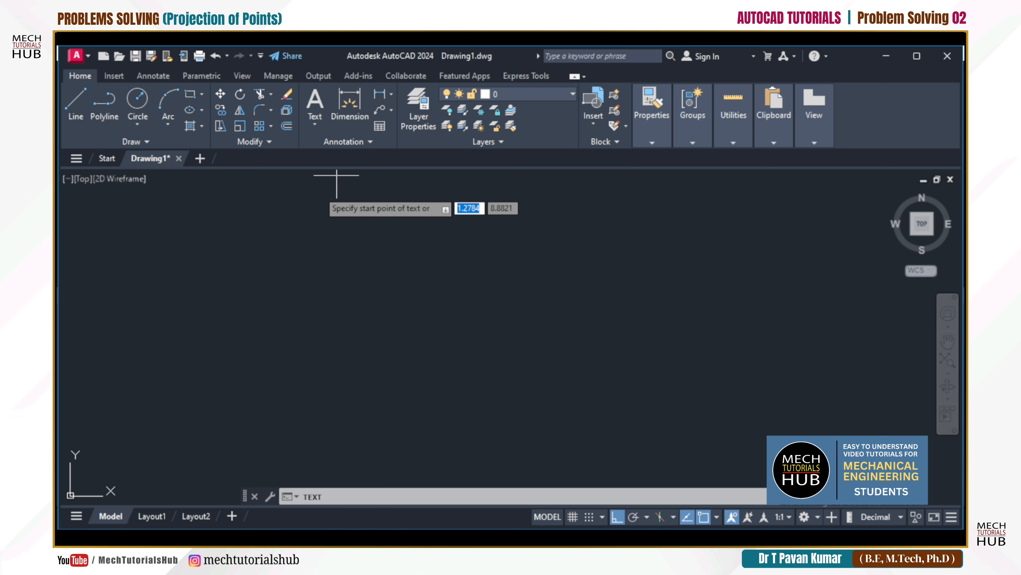
left_click(177, 201)
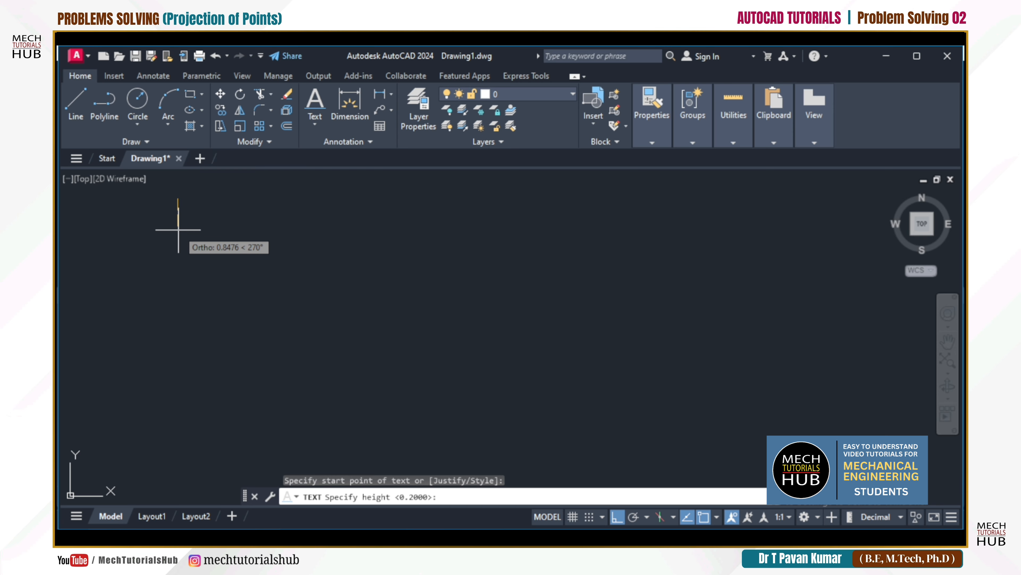
type("1")
key("Return")
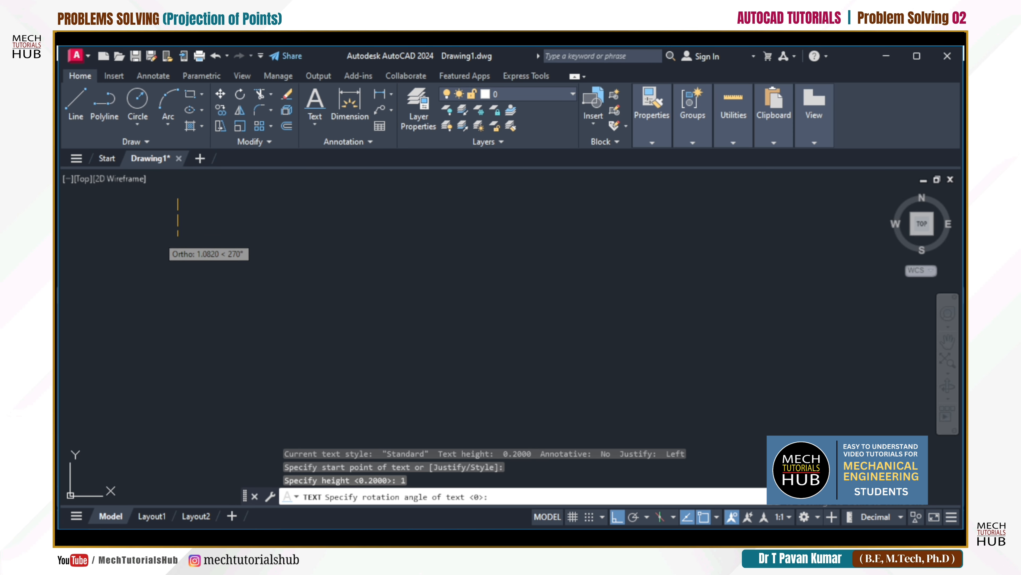
key("Return")
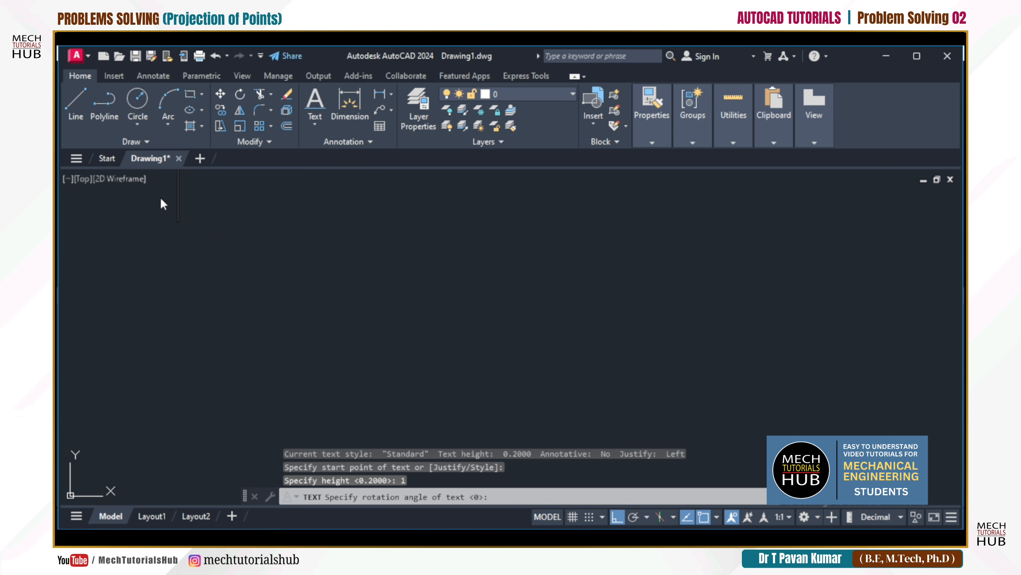
scroll(193, 194, "down", 4)
scroll(235, 185, "up", 4)
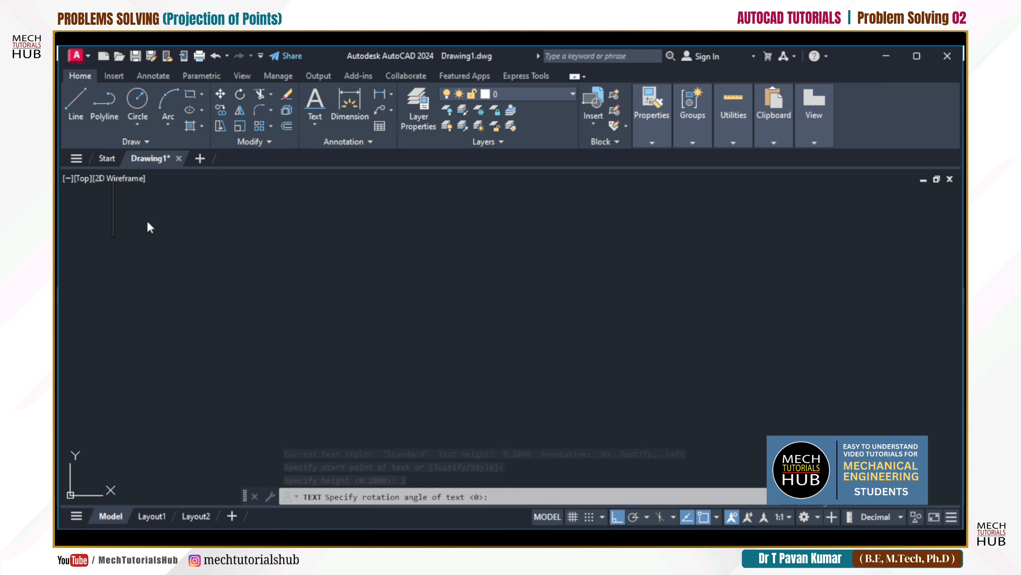
type("z a")
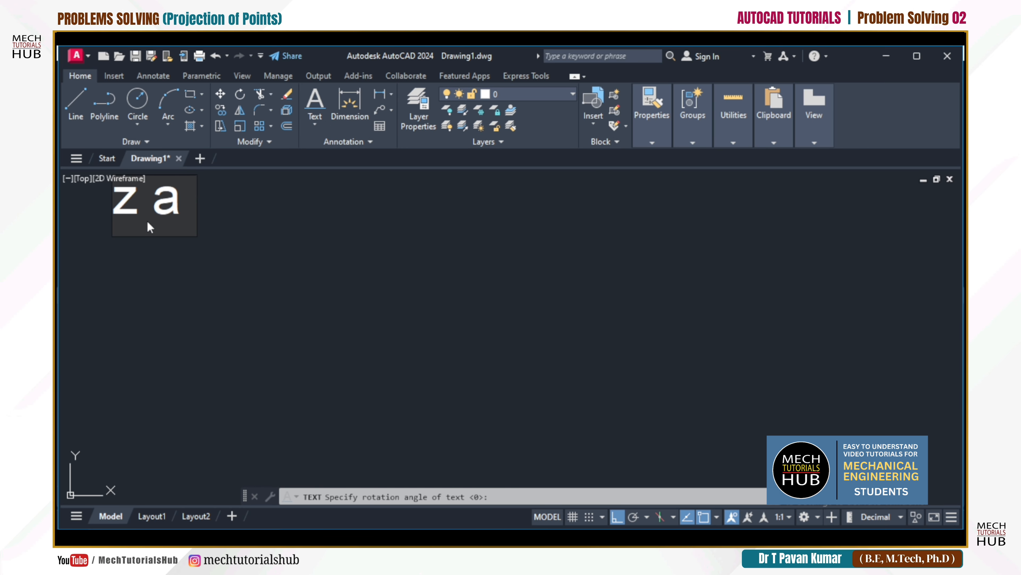
key("BackSpace")
key("BackSpace")
key("Escape")
key("Escape")
key("Escape")
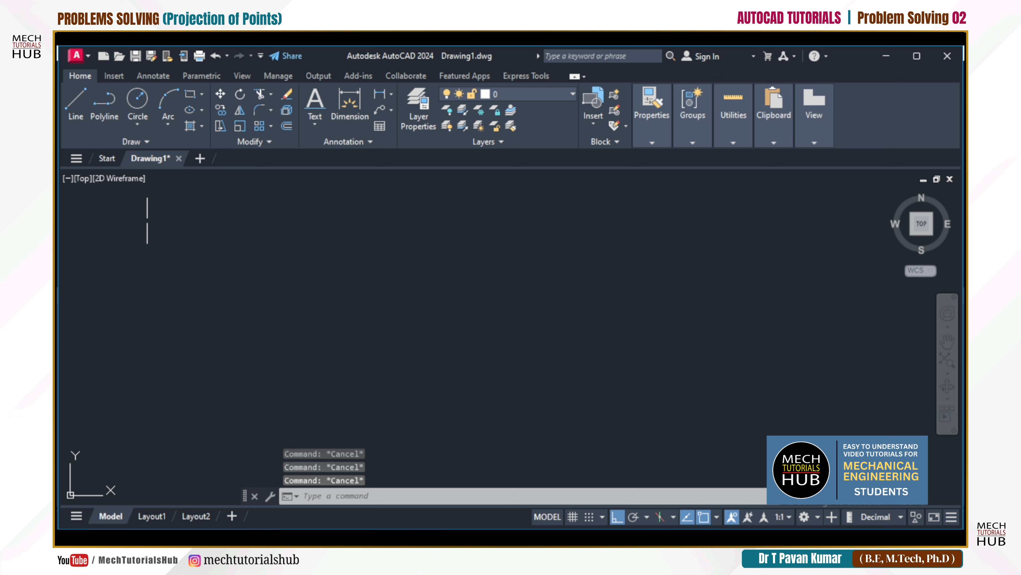
type("z")
key("Return")
type("a")
key("Return")
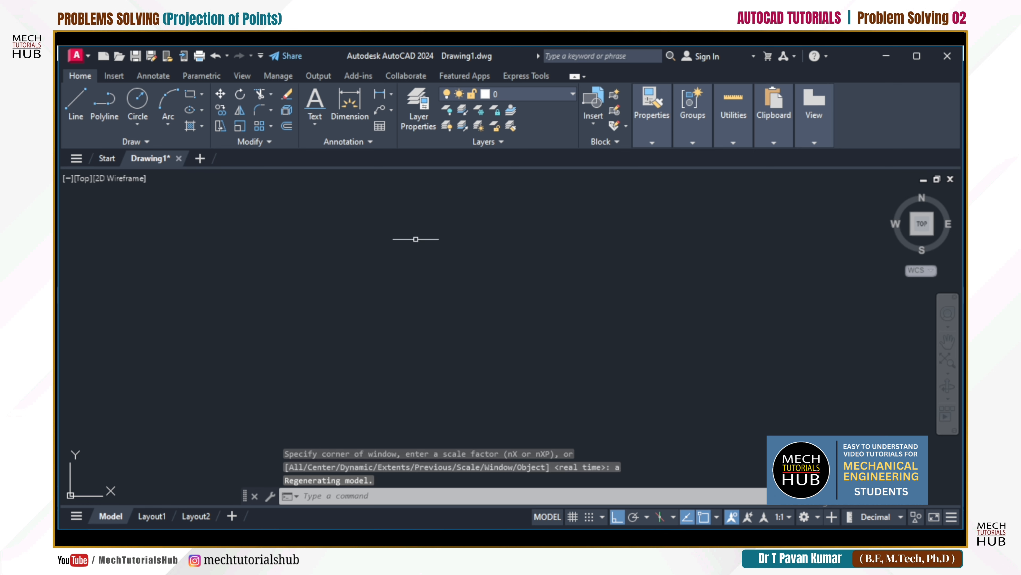
left_click(313, 121)
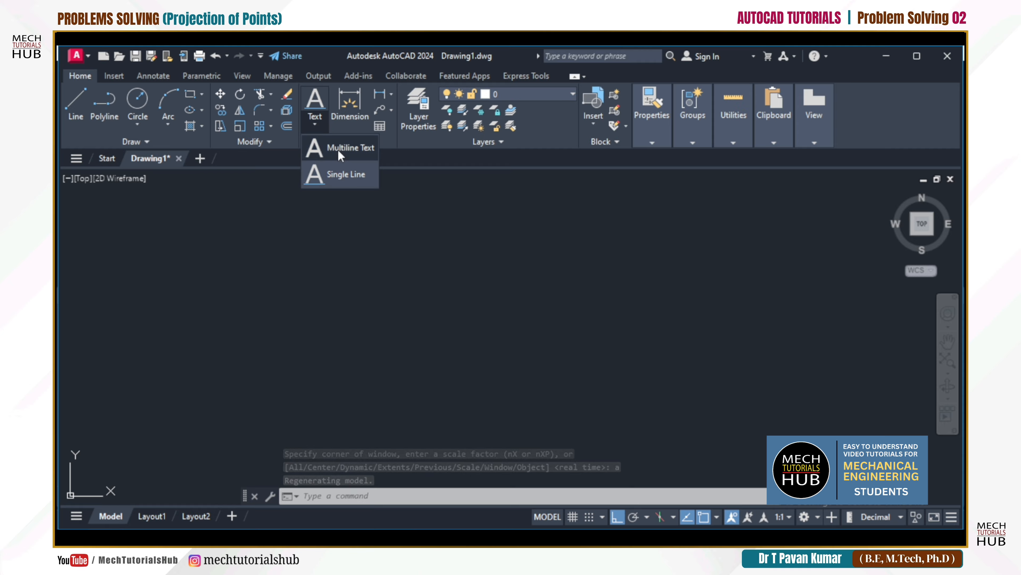
left_click(338, 175)
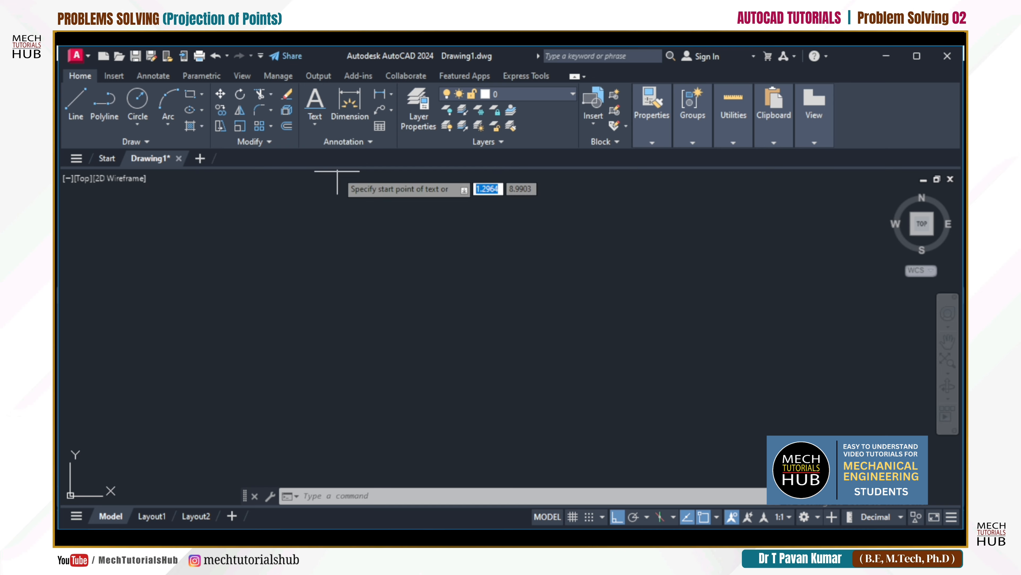
left_click(160, 182)
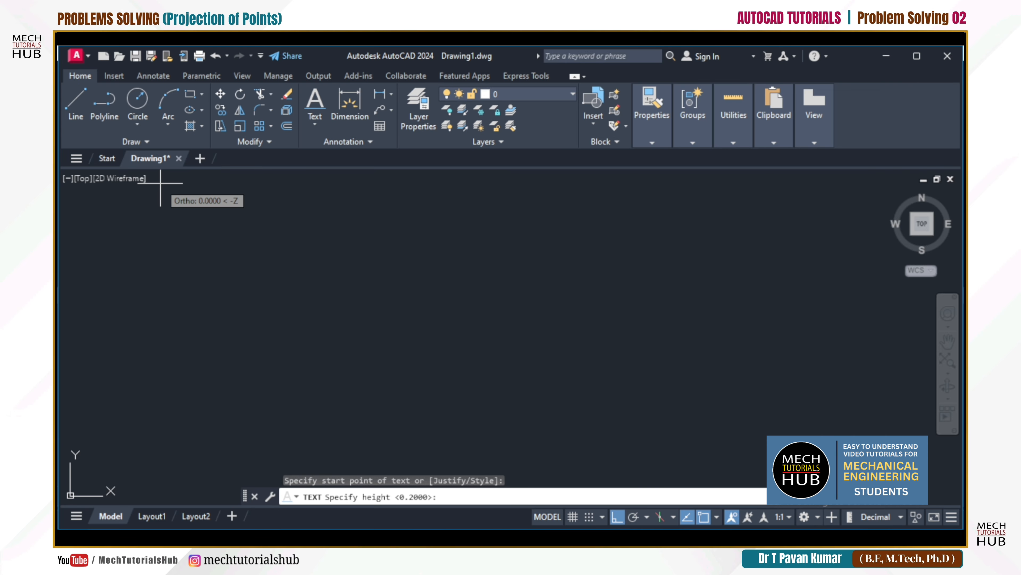
left_click(159, 220)
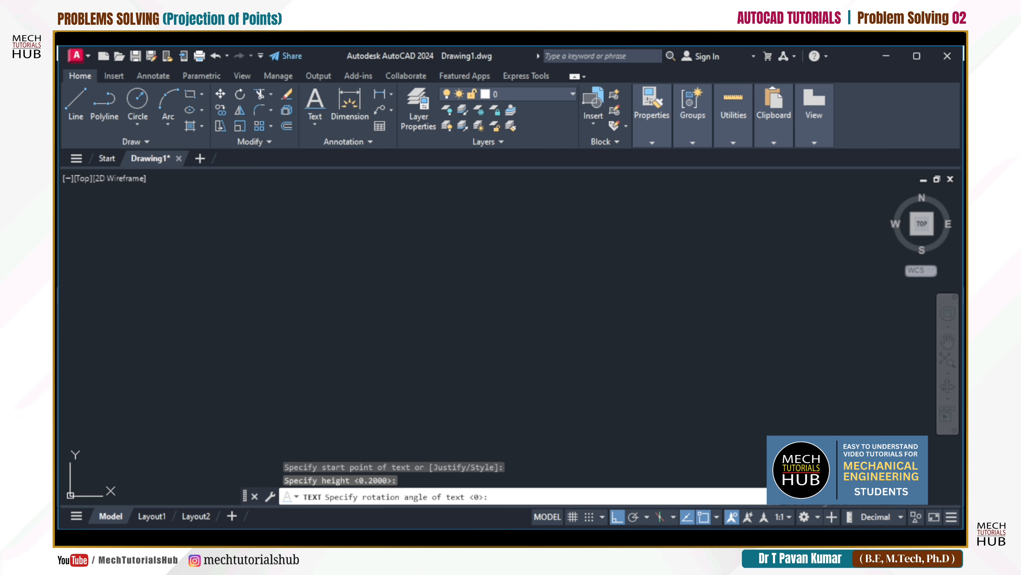
key("Return")
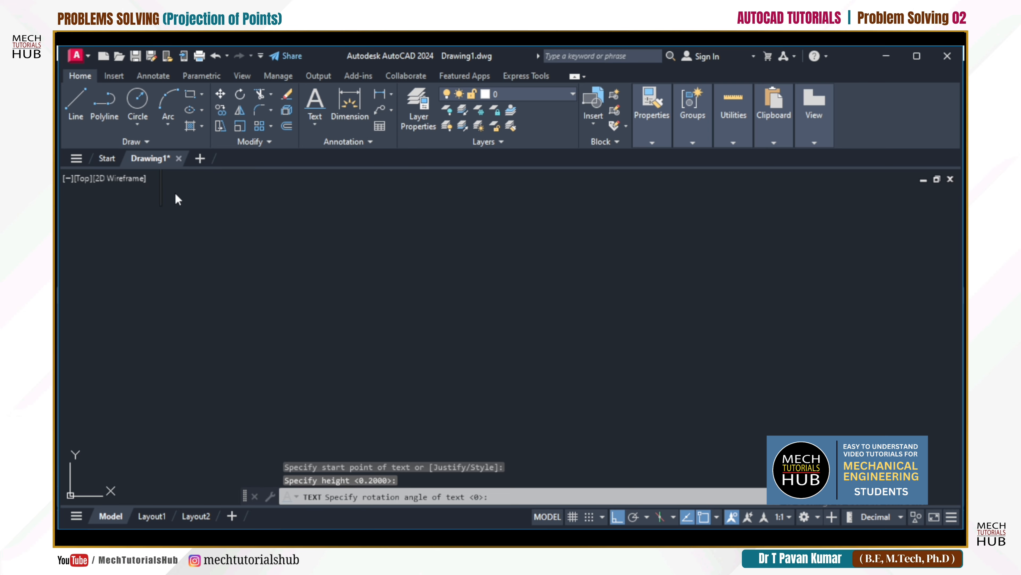
type("asd")
key("BackSpace")
key("BackSpace")
key("BackSpace")
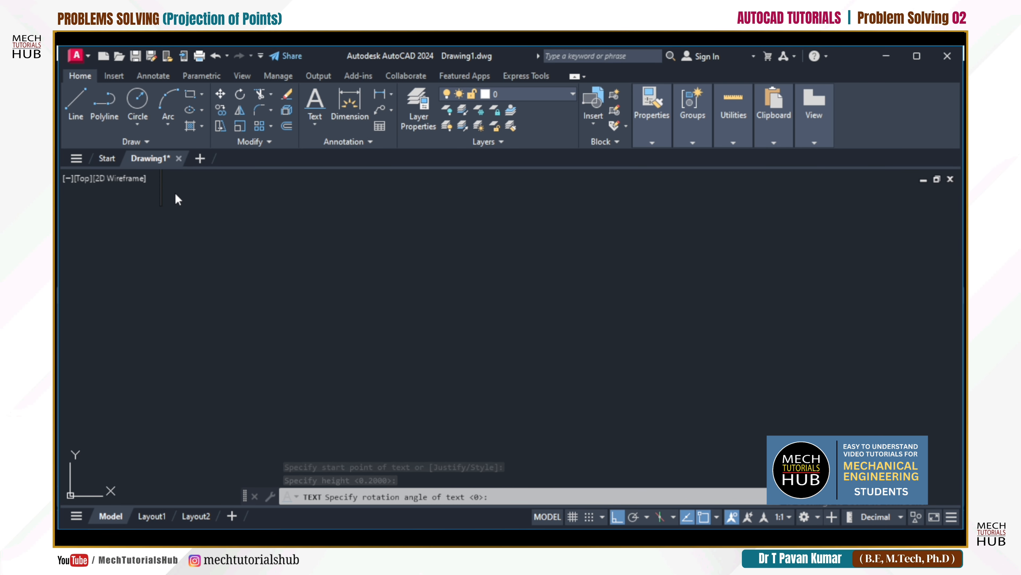
key("Escape")
key("Escape")
key("Escape")
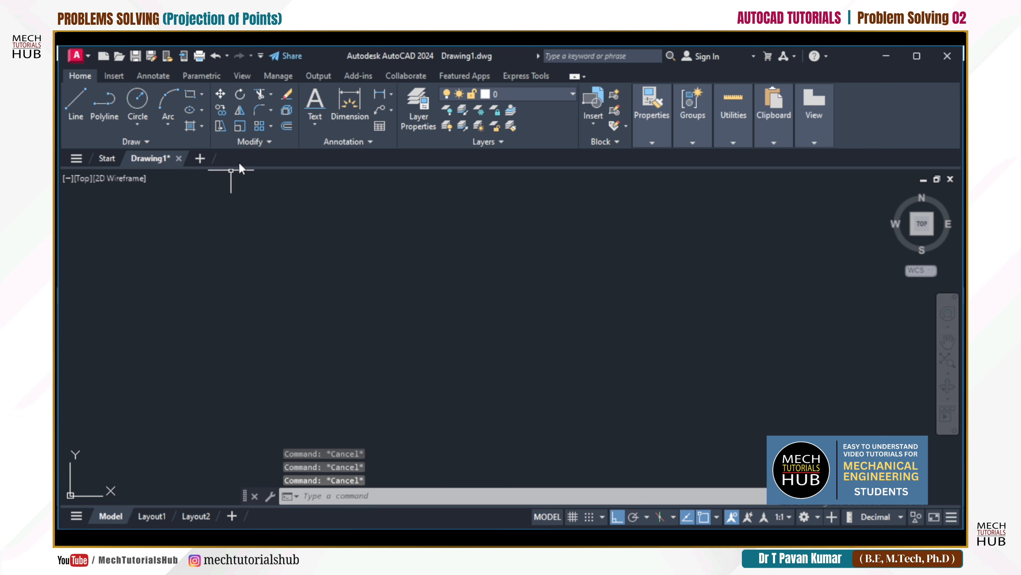
Add single-line text 0.5 high with the default rotation in the drawing's upper-left area, reading "Draw the projections of the following"
left_click(310, 123)
left_click(334, 167)
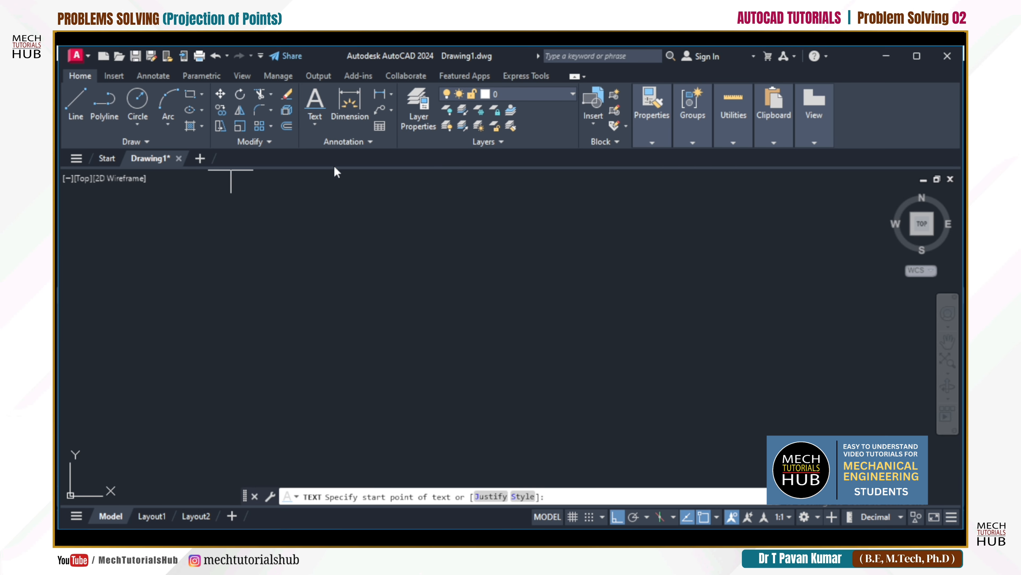
left_click(183, 198)
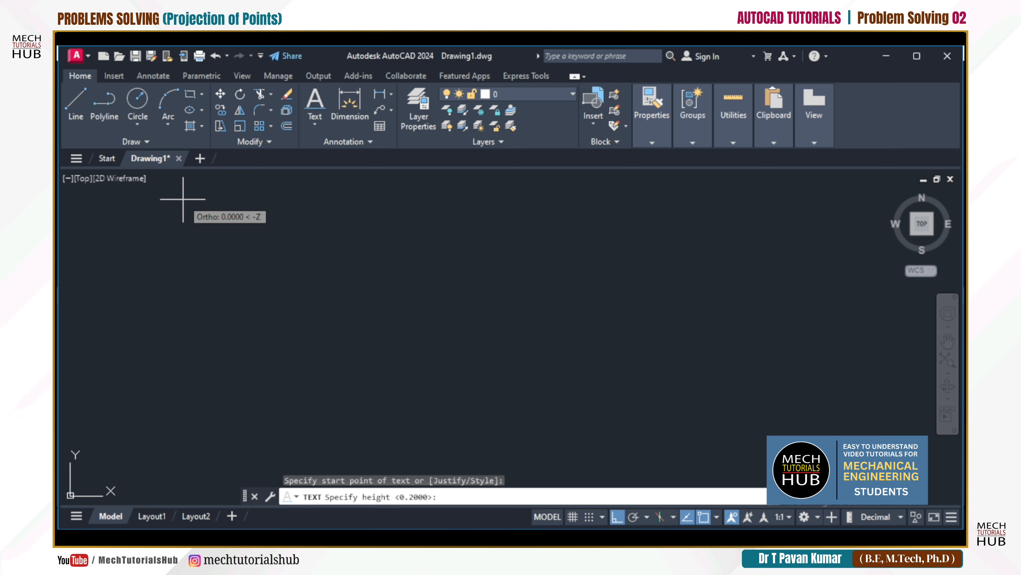
type("0.5")
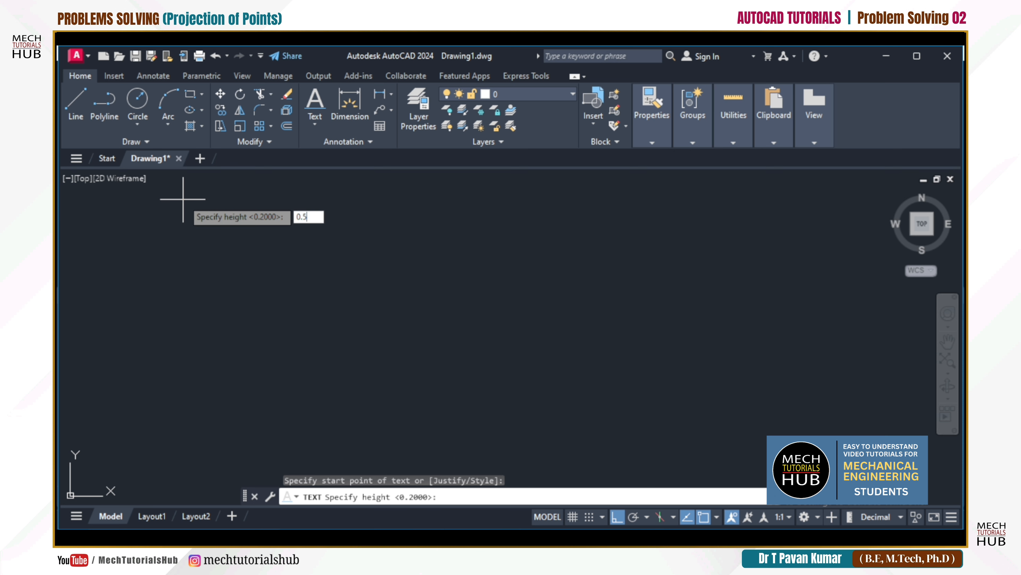
key("Return")
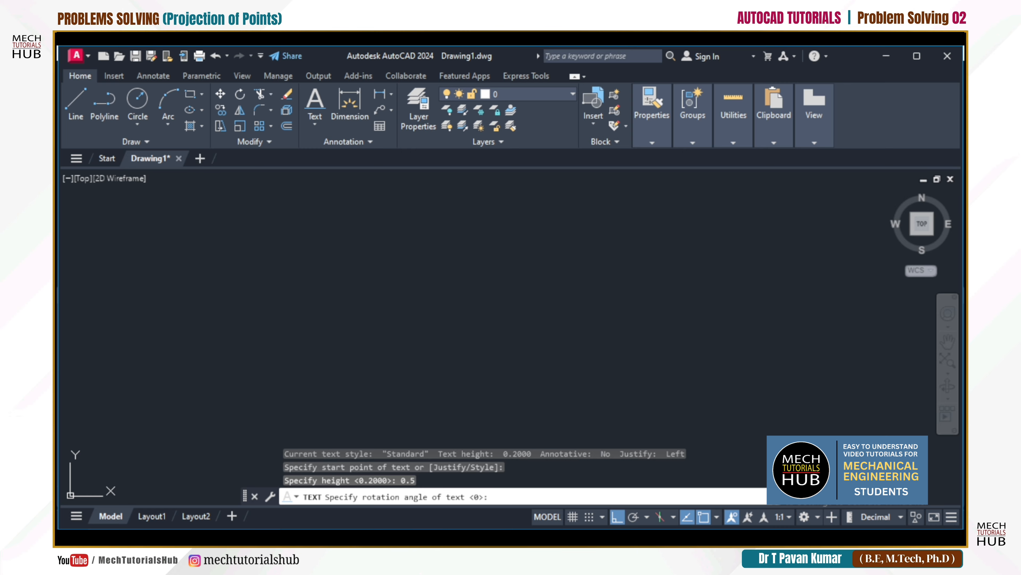
key("Return")
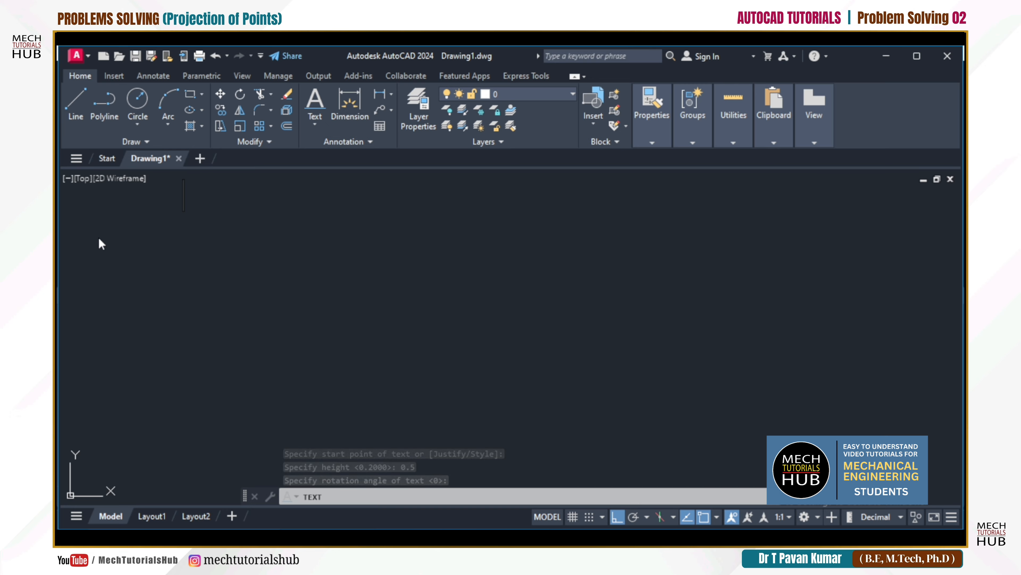
type("Dra")
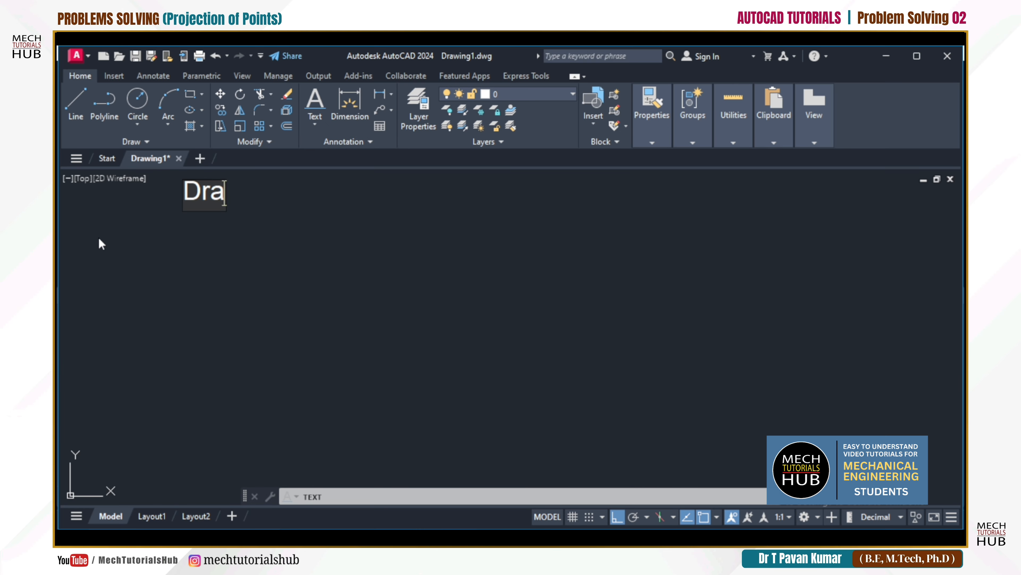
type("w the ")
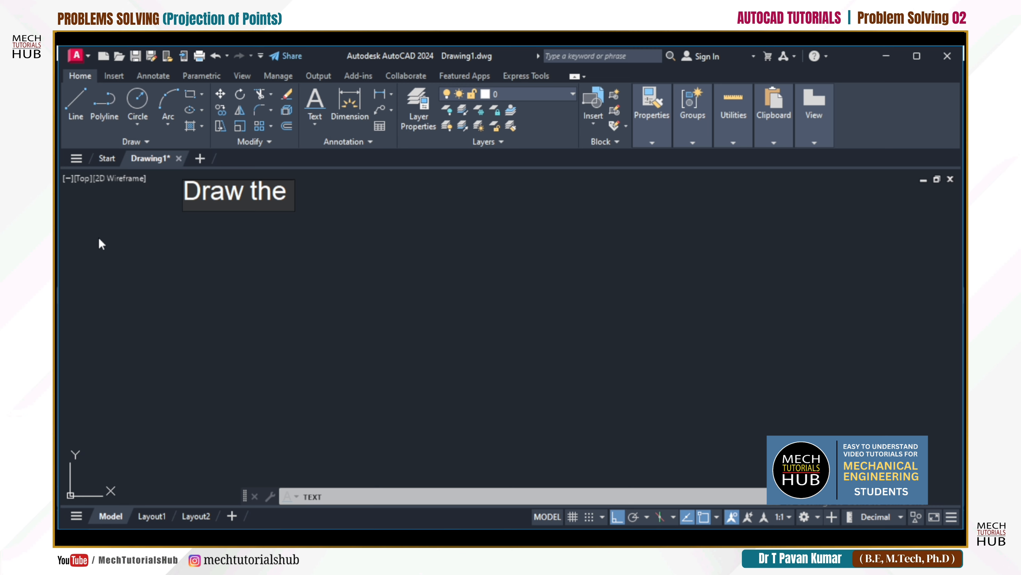
type("projectio")
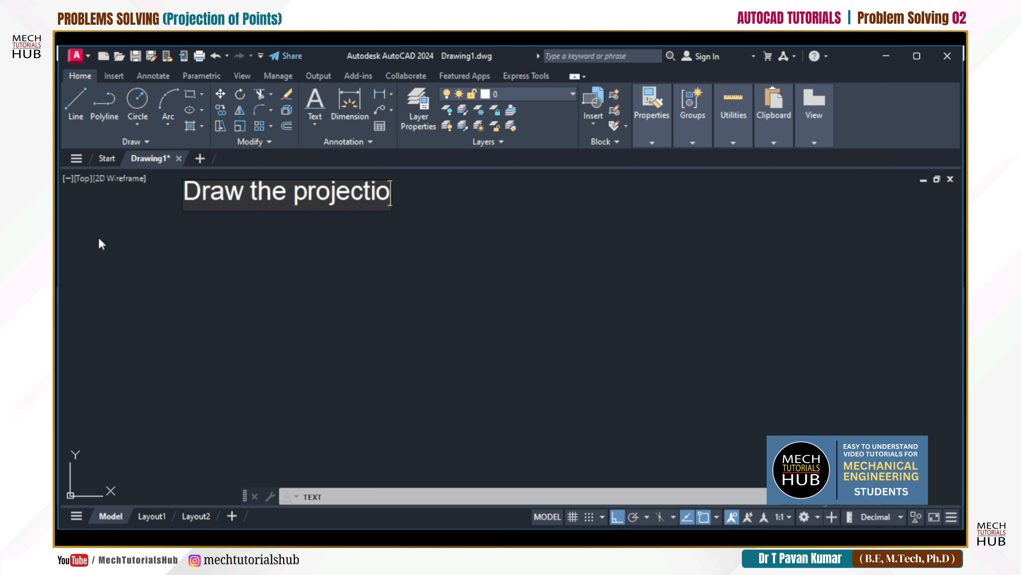
type("ns of the f")
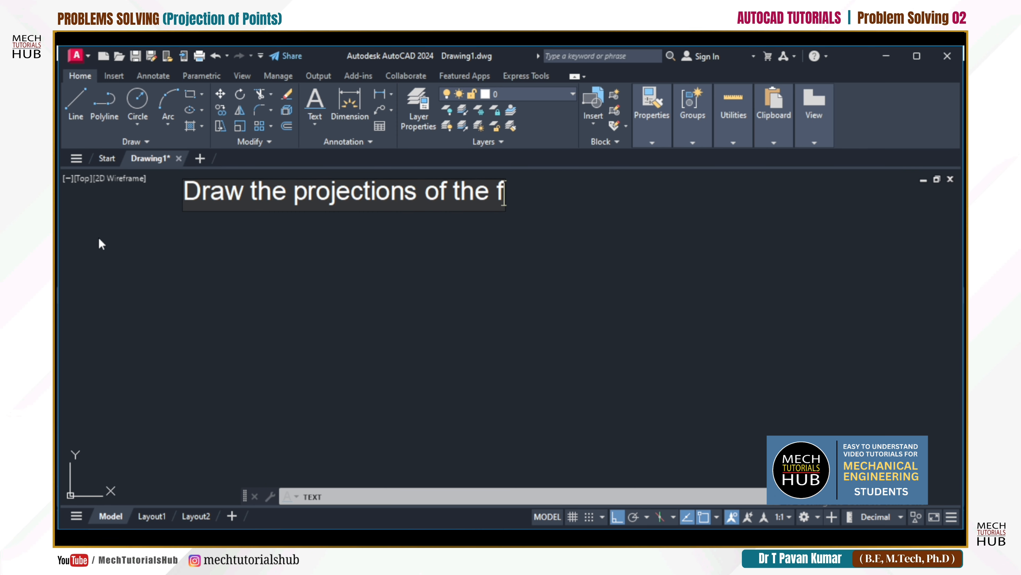
type("ollowing")
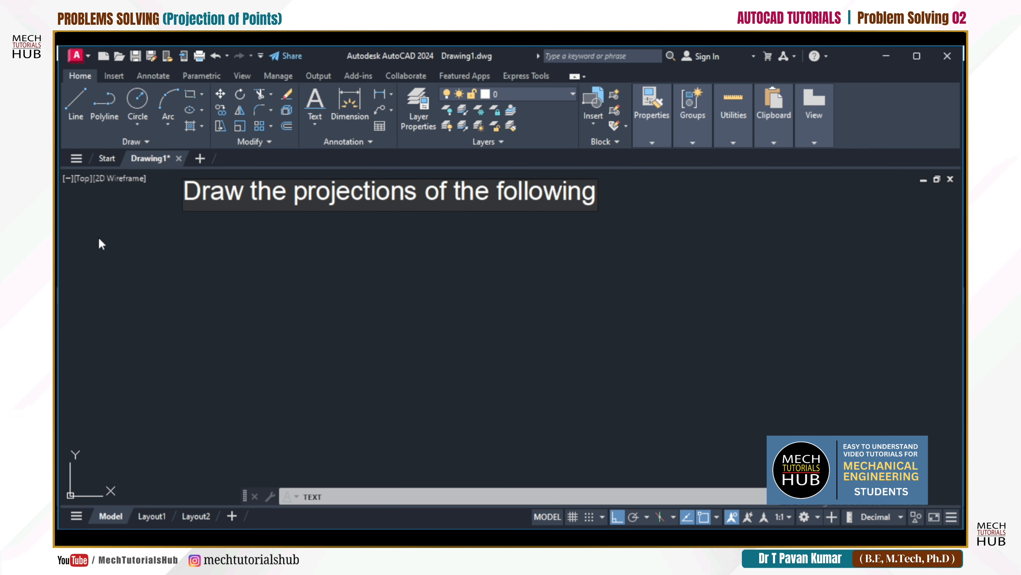
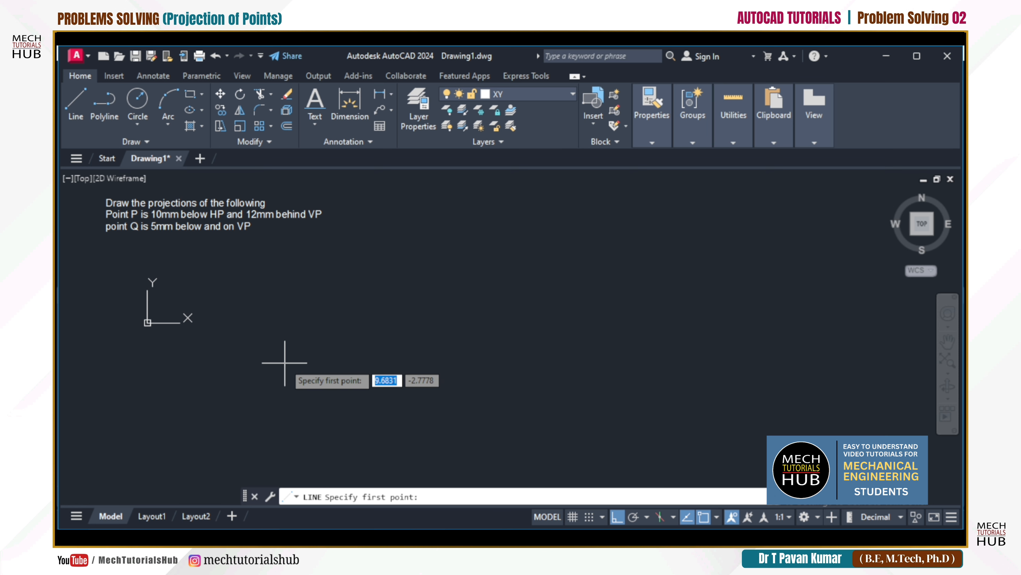
left_click(284, 329)
left_click(765, 393)
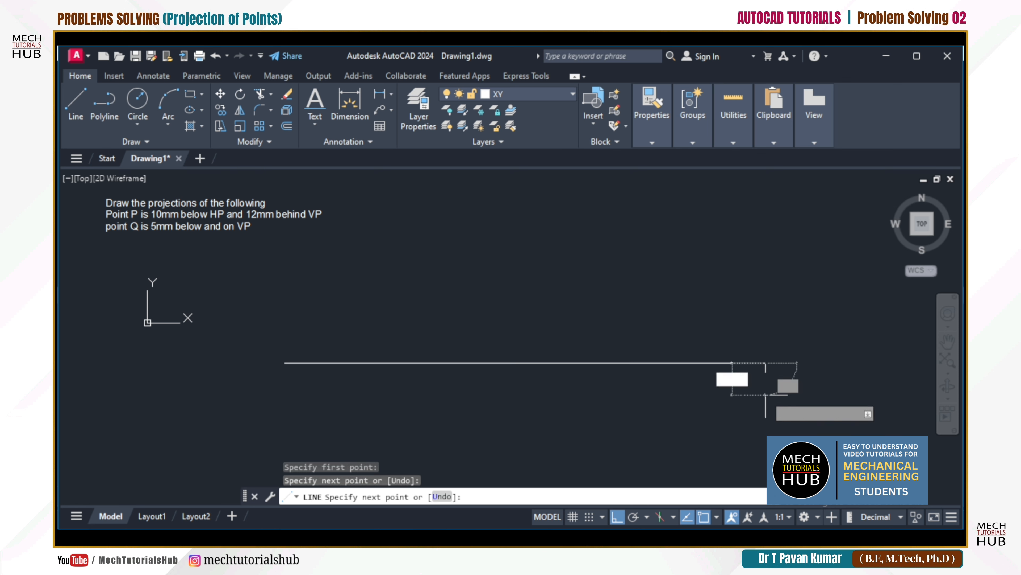
key("Escape")
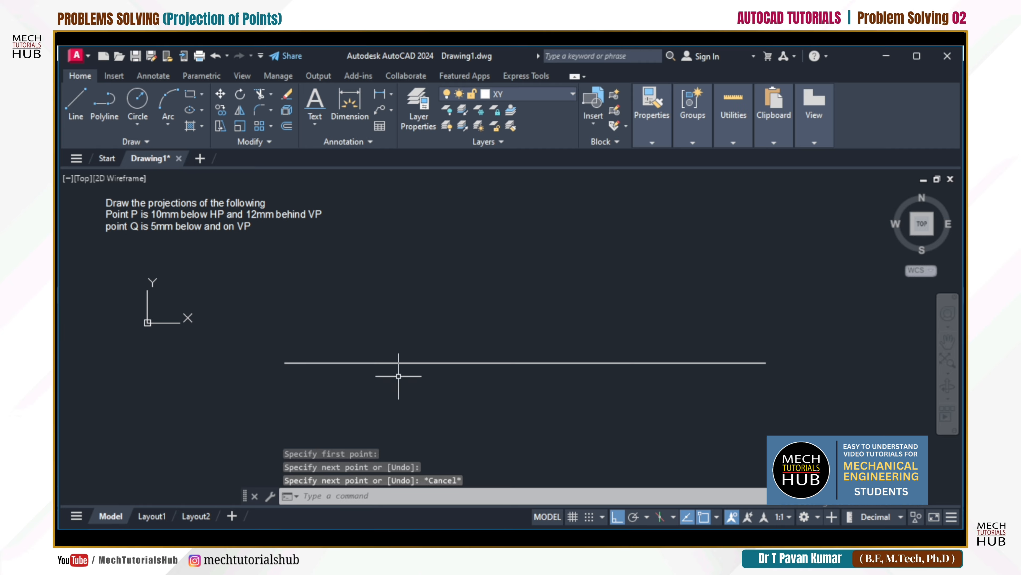
key("ctrl+z")
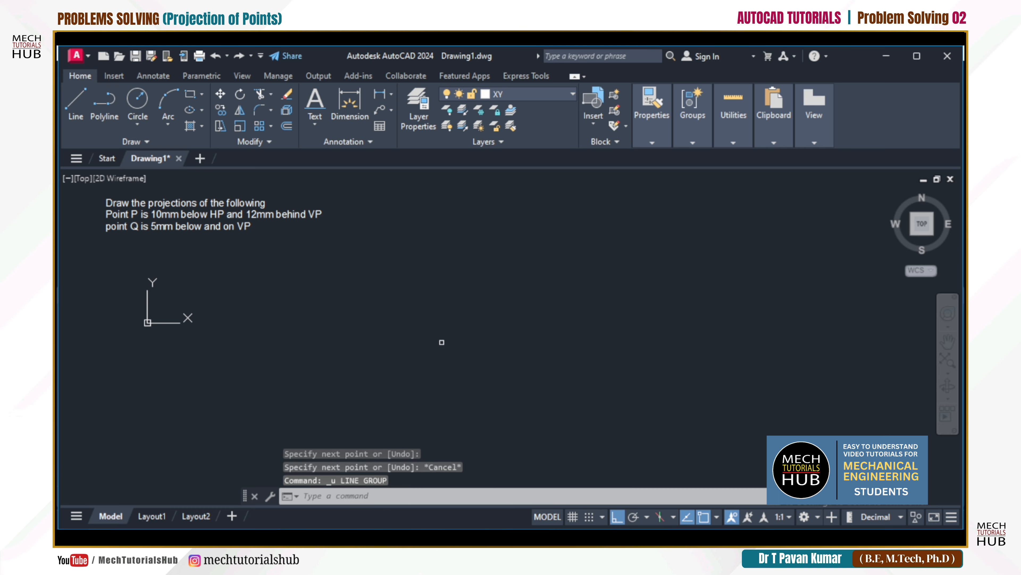
Draw a single horizontal reference line on the XY layer, below the problem statement and about as long as its longest text line
left_click(77, 106)
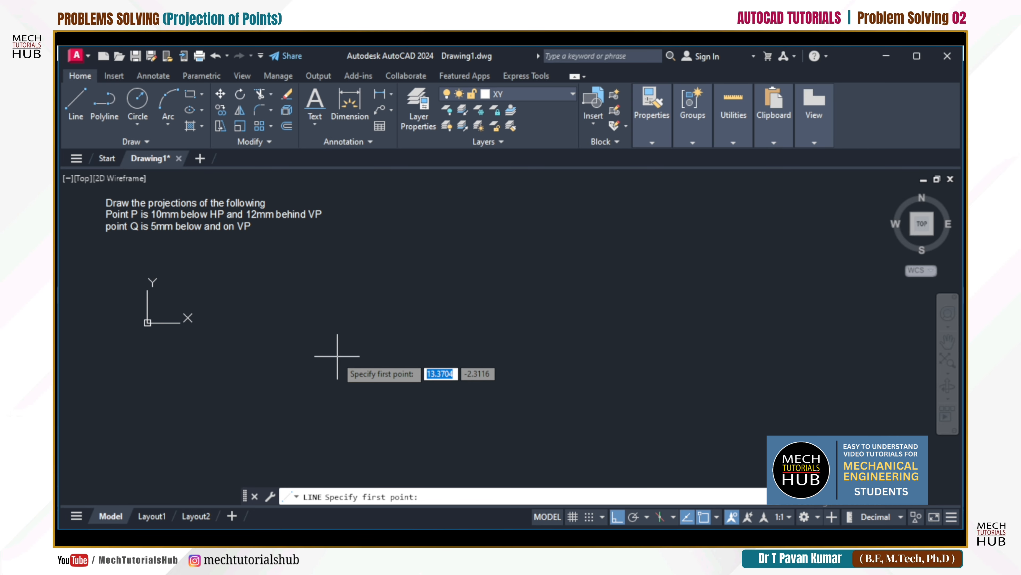
left_click(286, 346)
left_click(460, 347)
key("Escape")
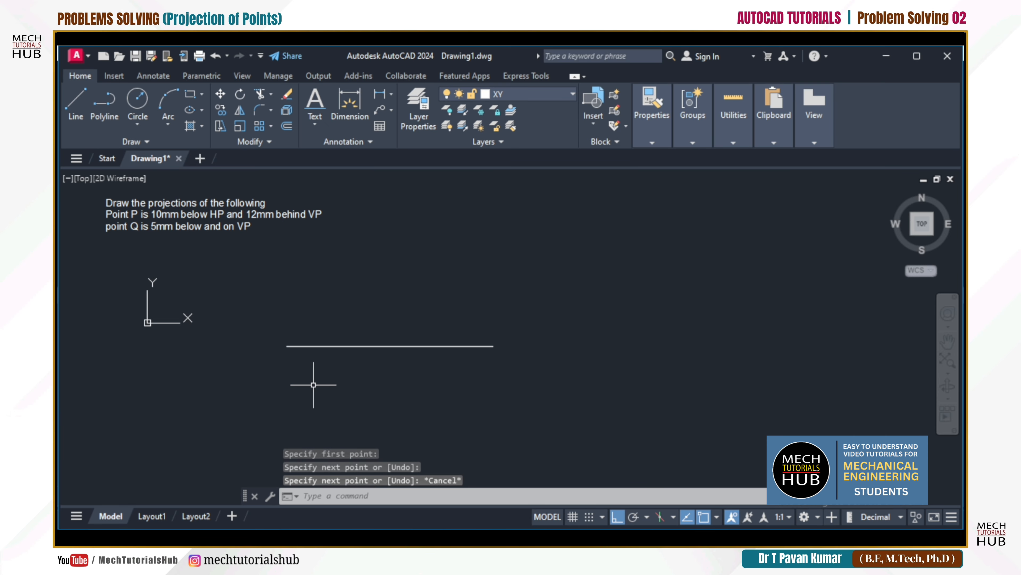
Add single-line text 0.5 high with the default rotation just beyond the reference line's left end, reading "X"
left_click(315, 118)
left_click(248, 350)
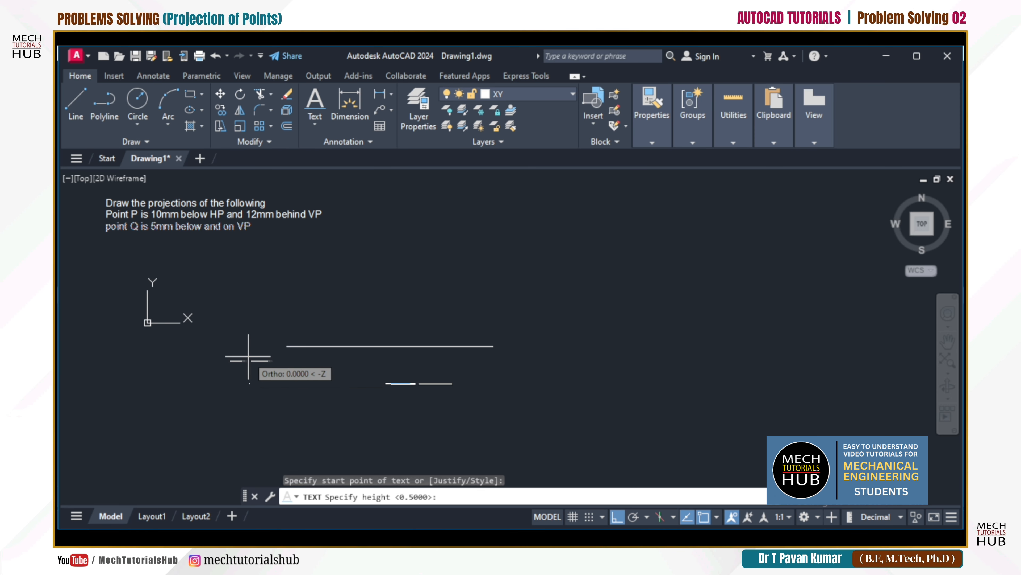
type("0.")
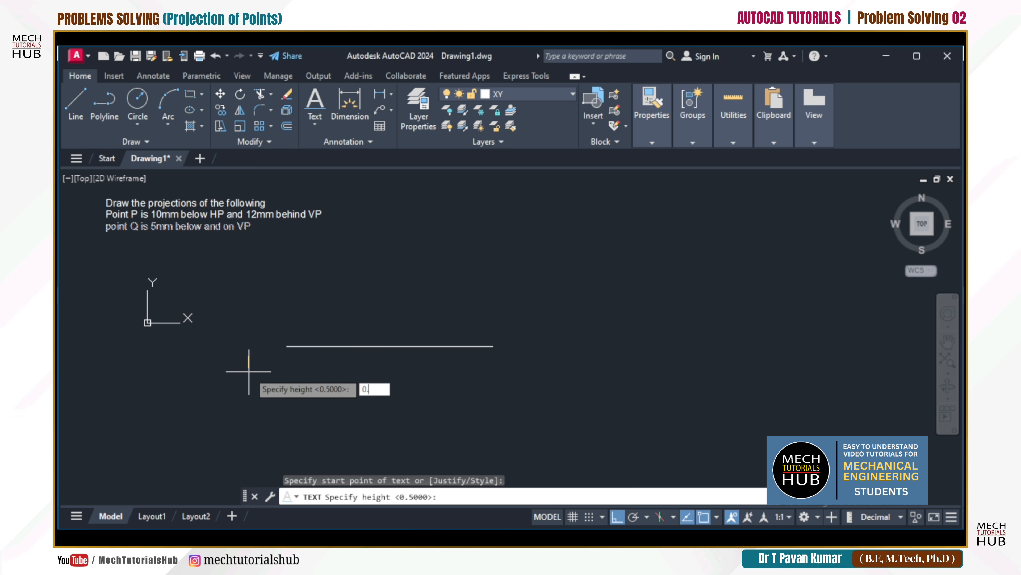
type("5")
key("Return")
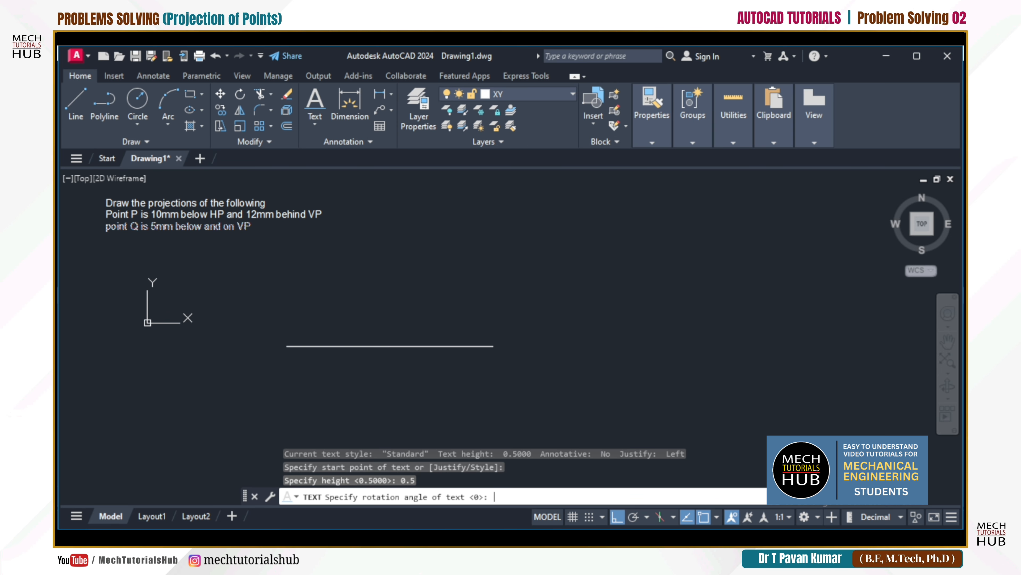
key("Return")
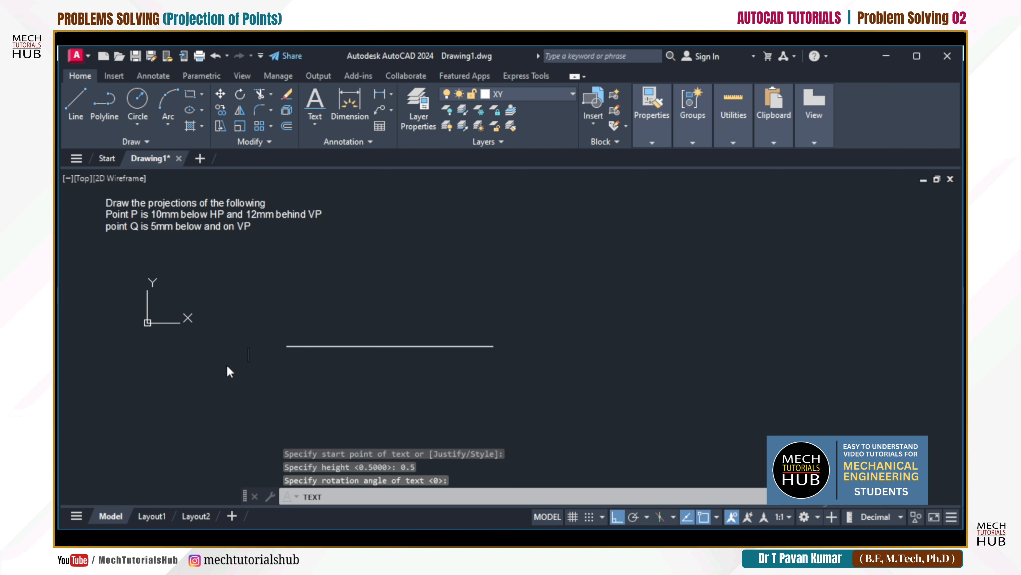
type("X")
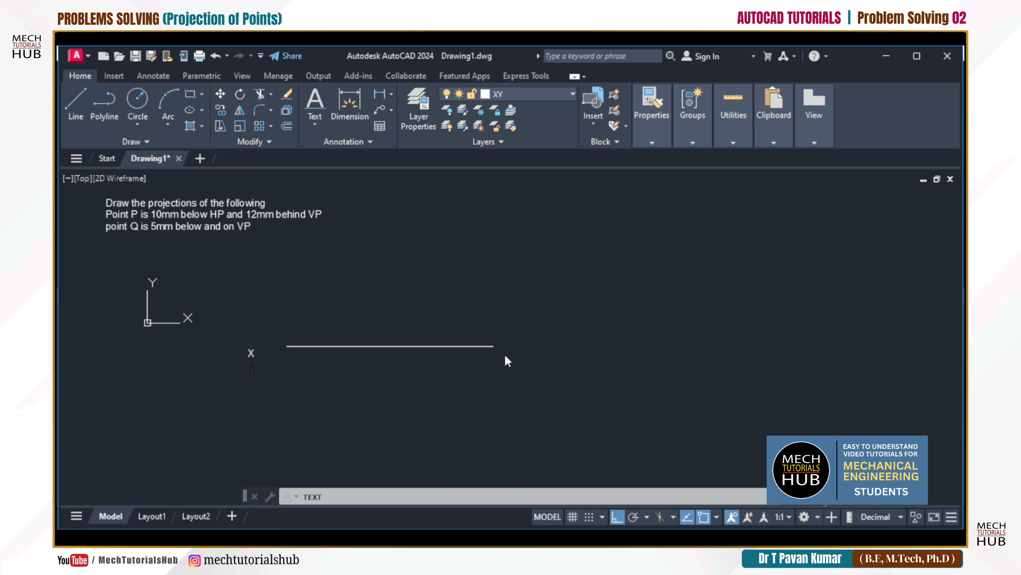
Add the label "Y" just beyond the reference line's right end in the same text run and finish the text
type("y")
key("BackSpace")
type("Y")
left_click(523, 402)
key("Escape")
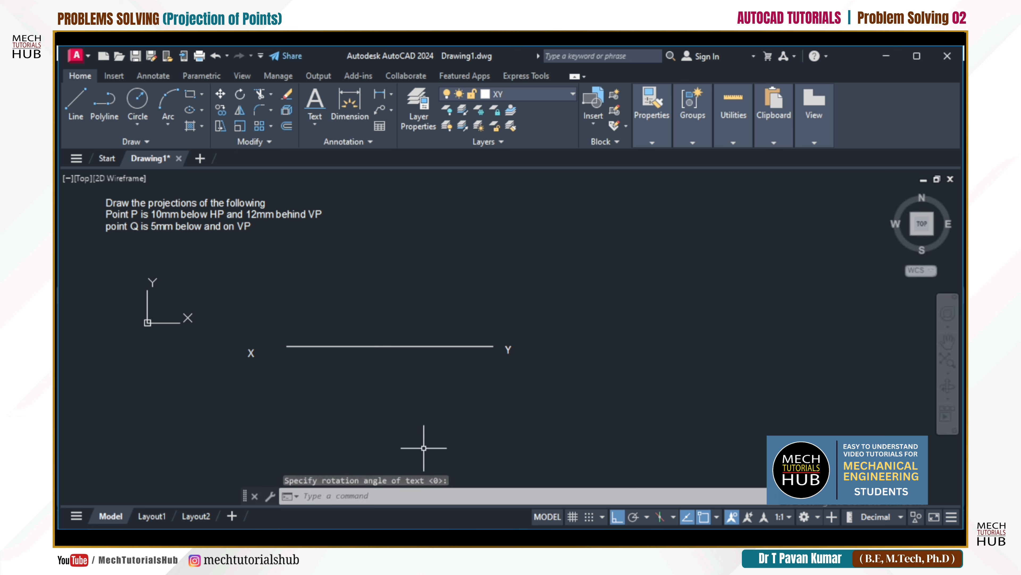
scroll(436, 346, "up", 2)
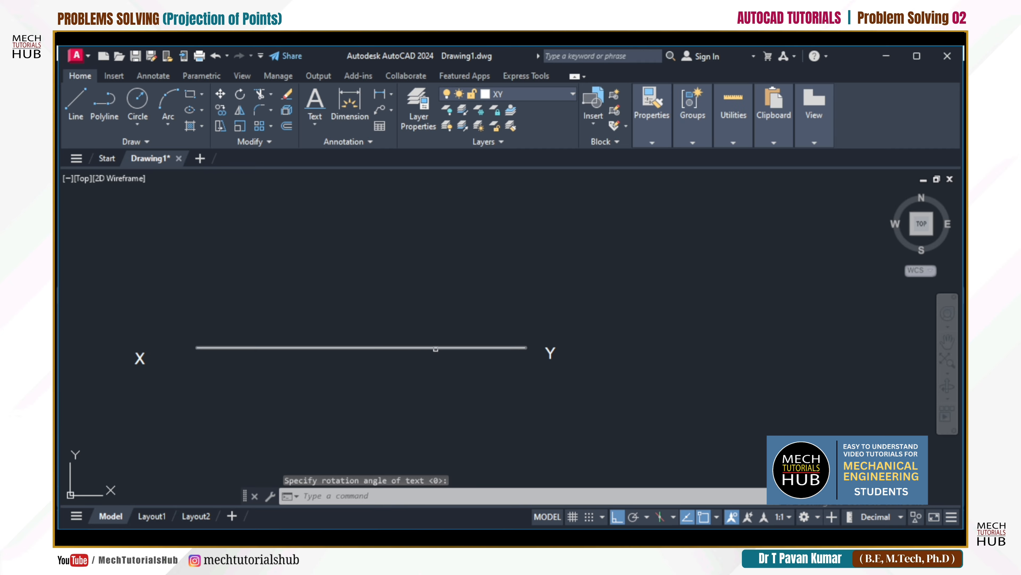
scroll(436, 349, "down", 2)
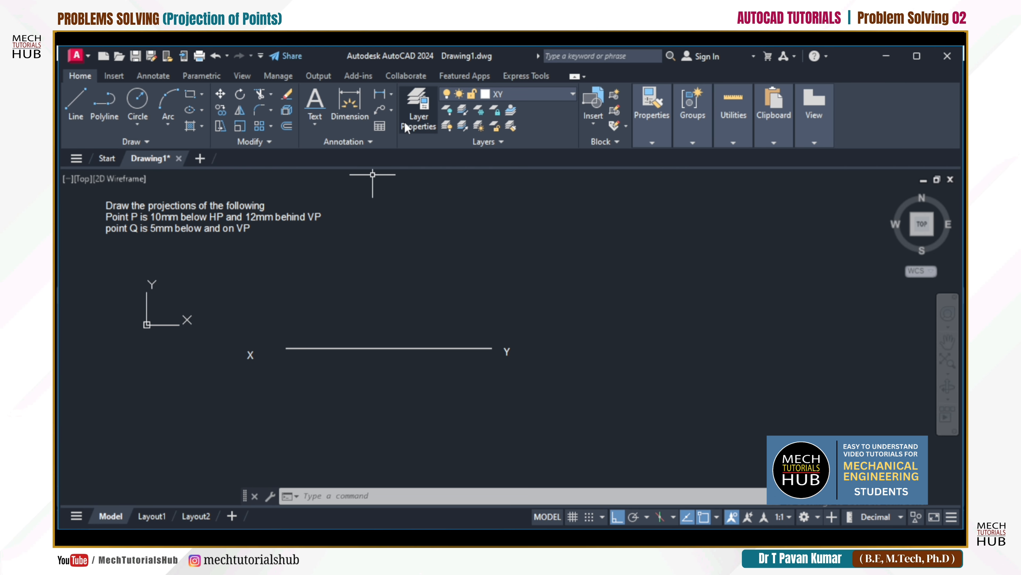
Make the Dimensions layer current and draw a short horizontal line lying on the middle part of the XY line
left_click(392, 95)
left_click(537, 94)
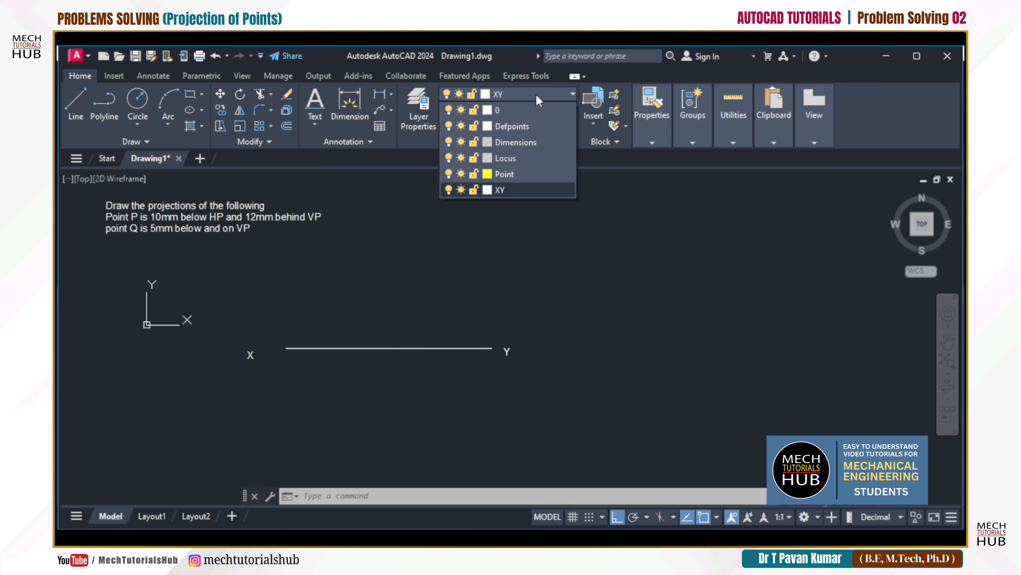
left_click(510, 142)
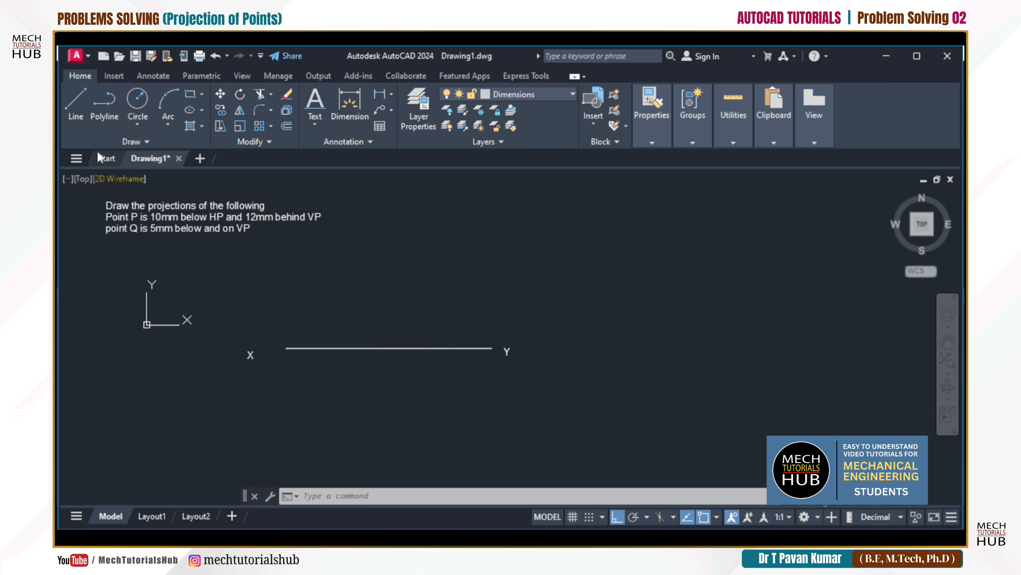
left_click(76, 100)
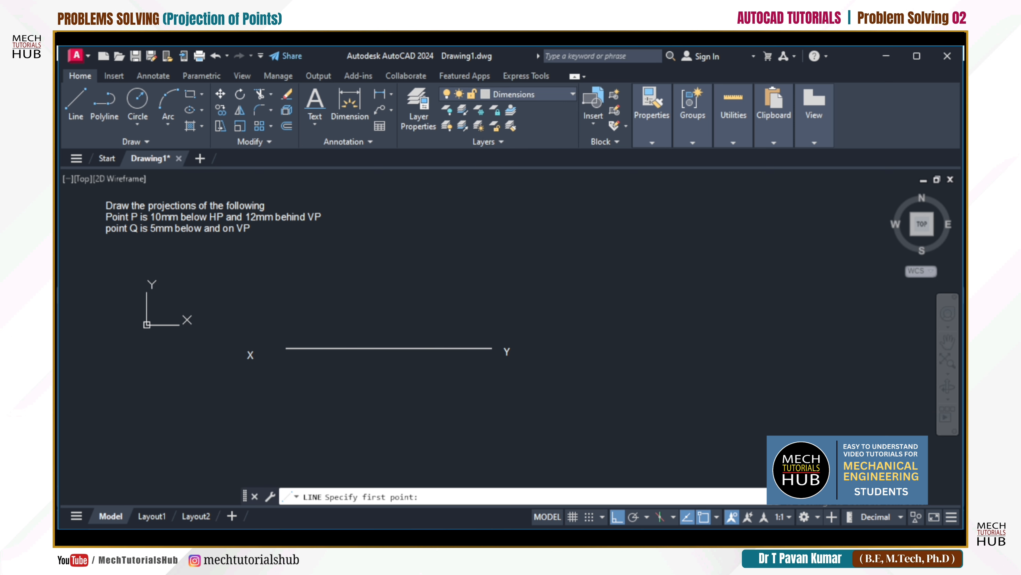
left_click(329, 348)
left_click(411, 348)
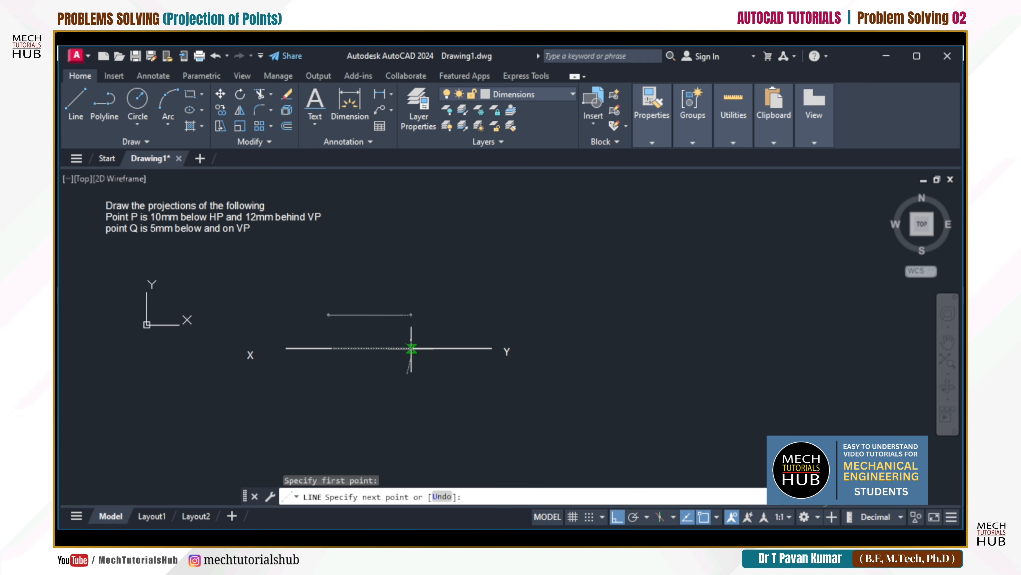
key("Escape")
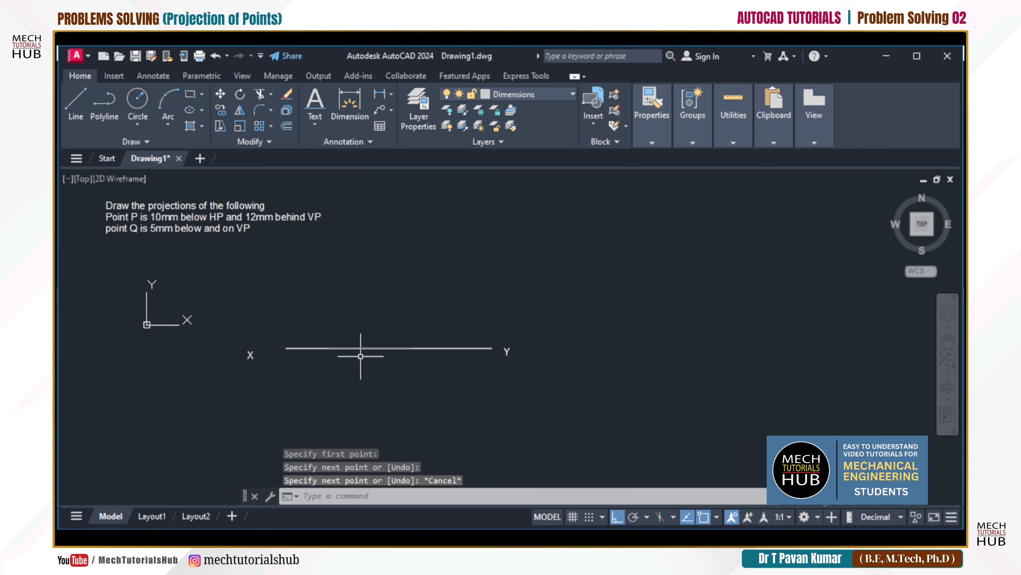
Offset the short Dimensions-layer line 10 units below the XY line using the Through option
left_click(365, 348)
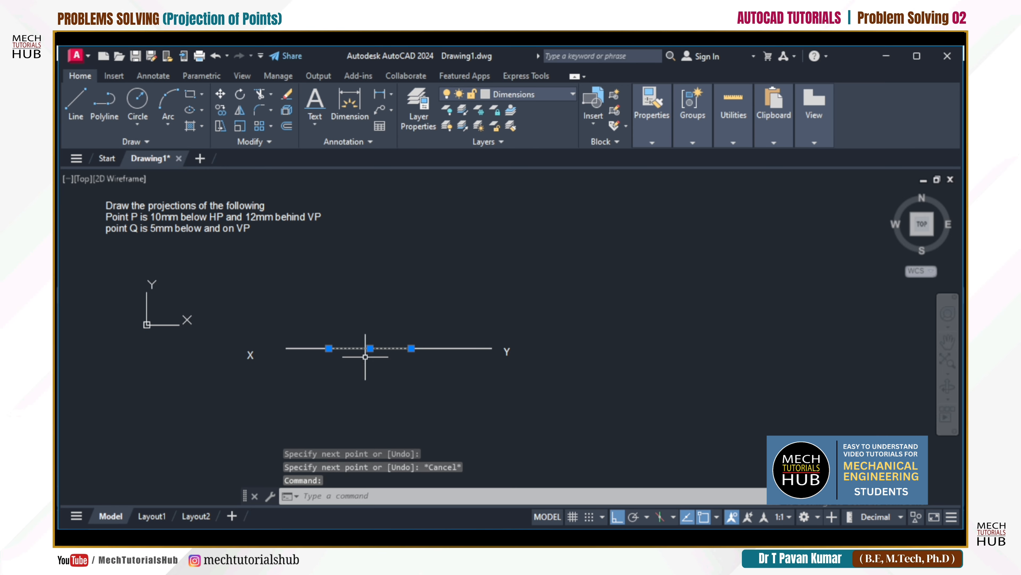
left_click(287, 125)
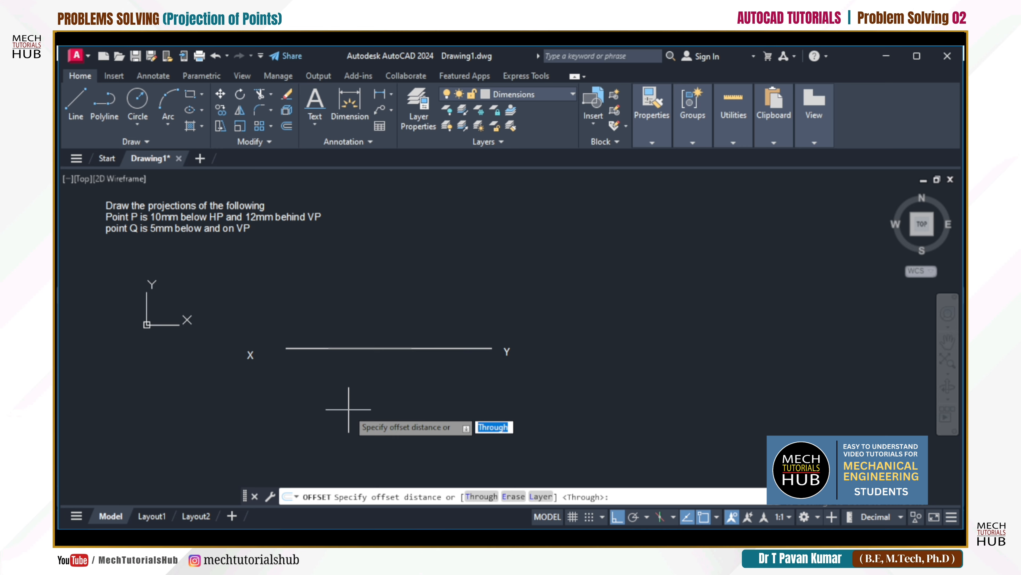
key("Return")
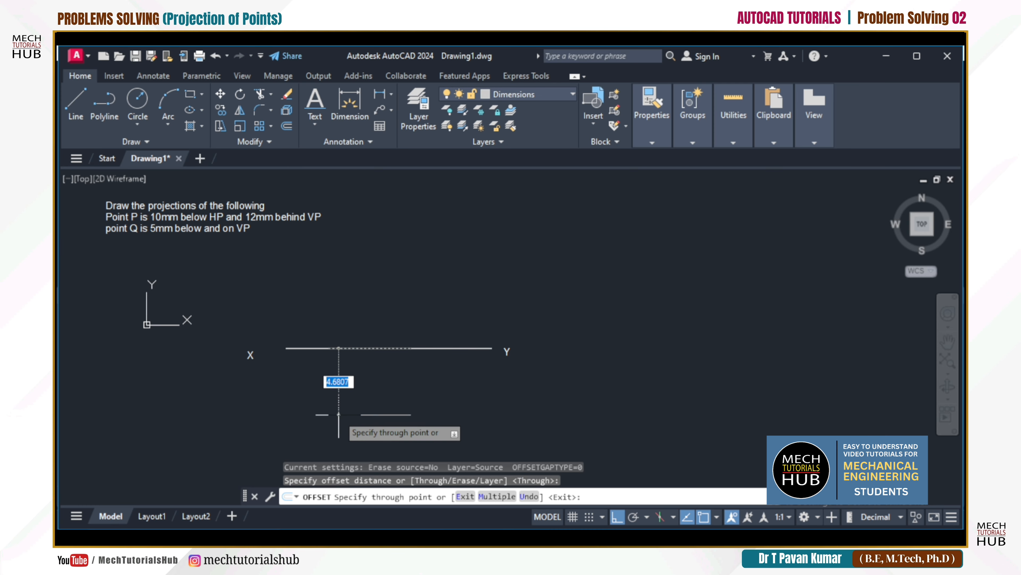
type("10")
key("Return")
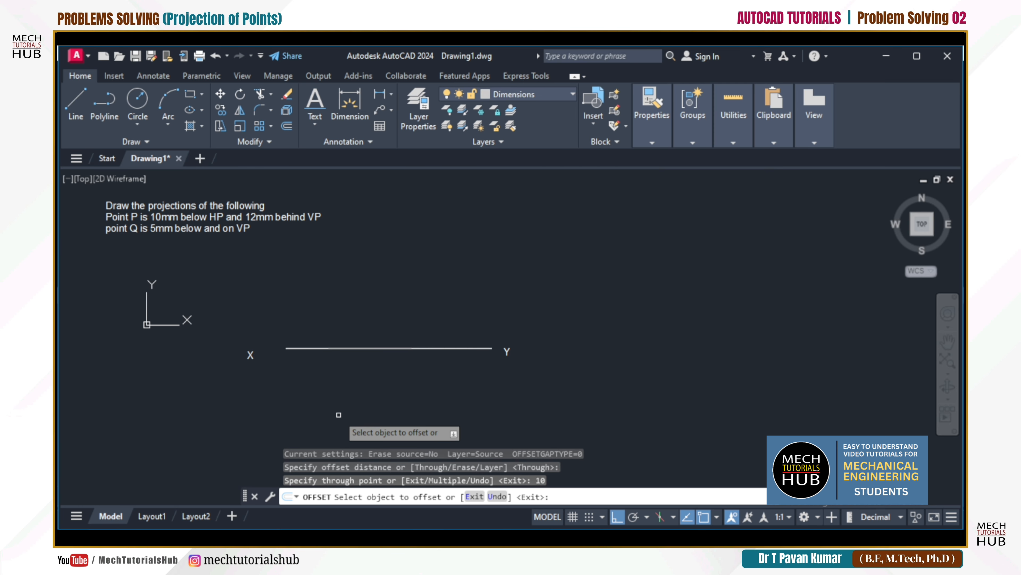
scroll(348, 406, "down", 4)
scroll(345, 411, "up", 5)
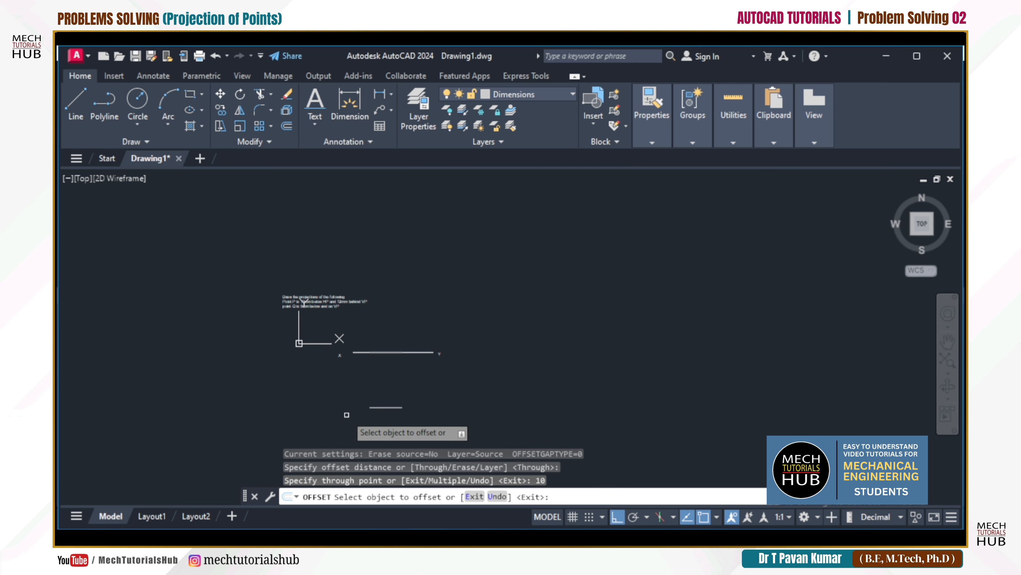
scroll(385, 411, "up", 2)
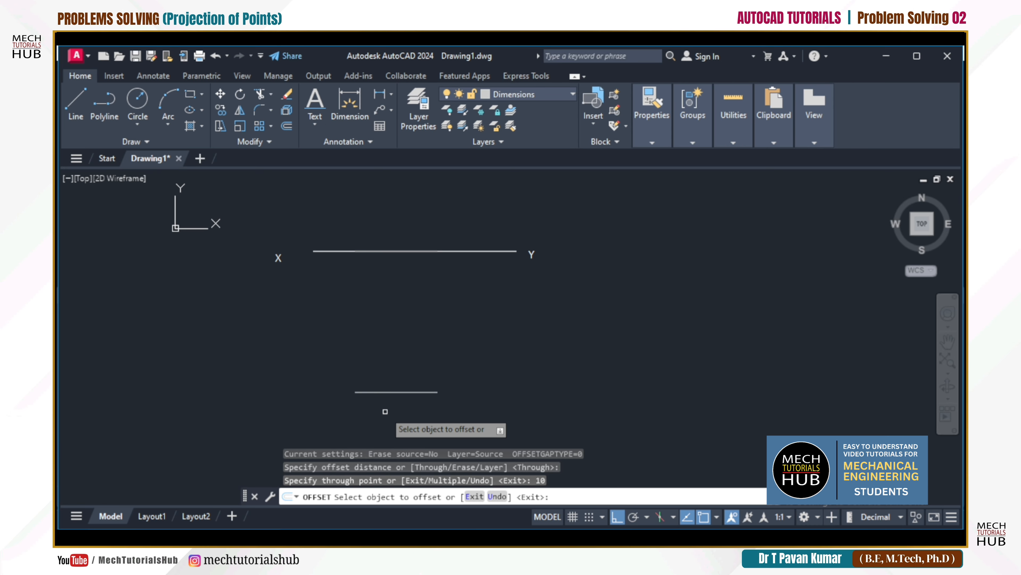
scroll(385, 411, "down", 2)
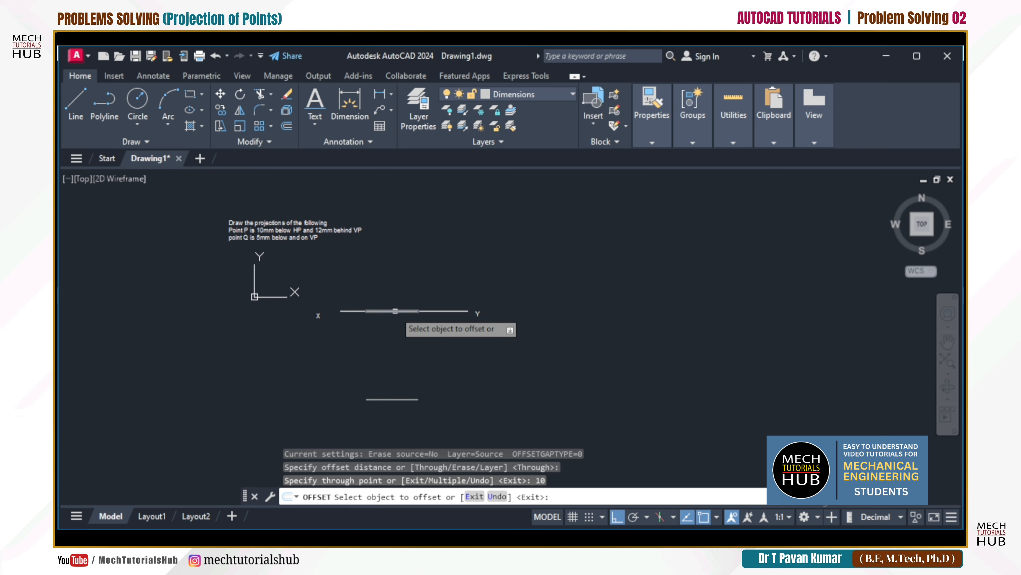
Offset the short line lying on the XY line 12 units upward and end the offsetting
left_click(385, 311)
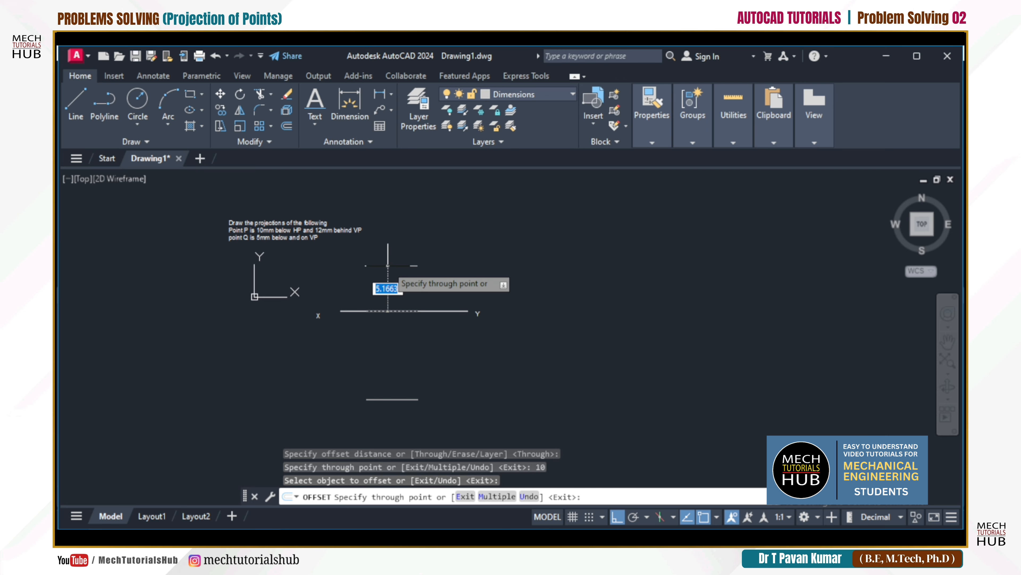
type("12")
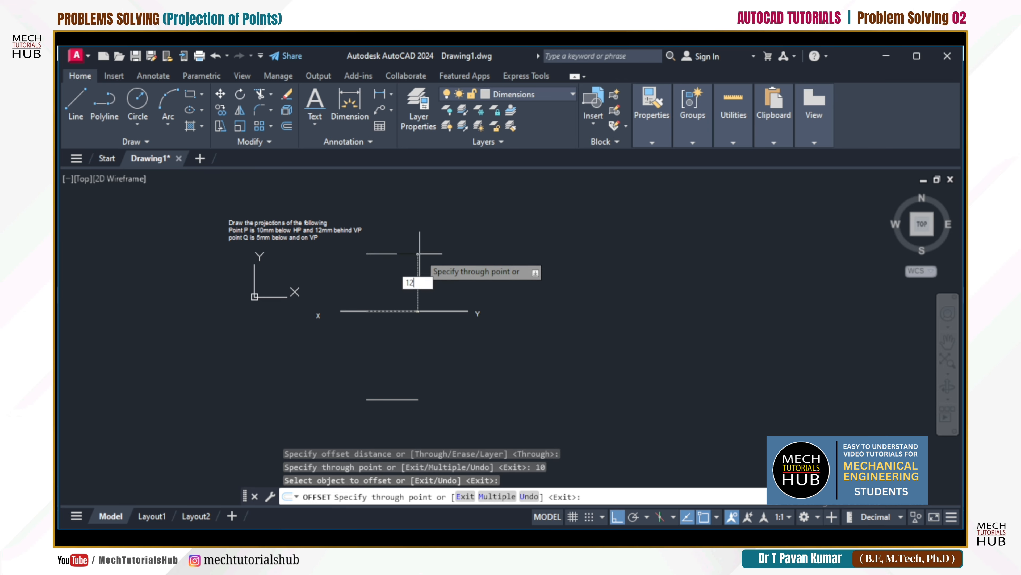
key("Return")
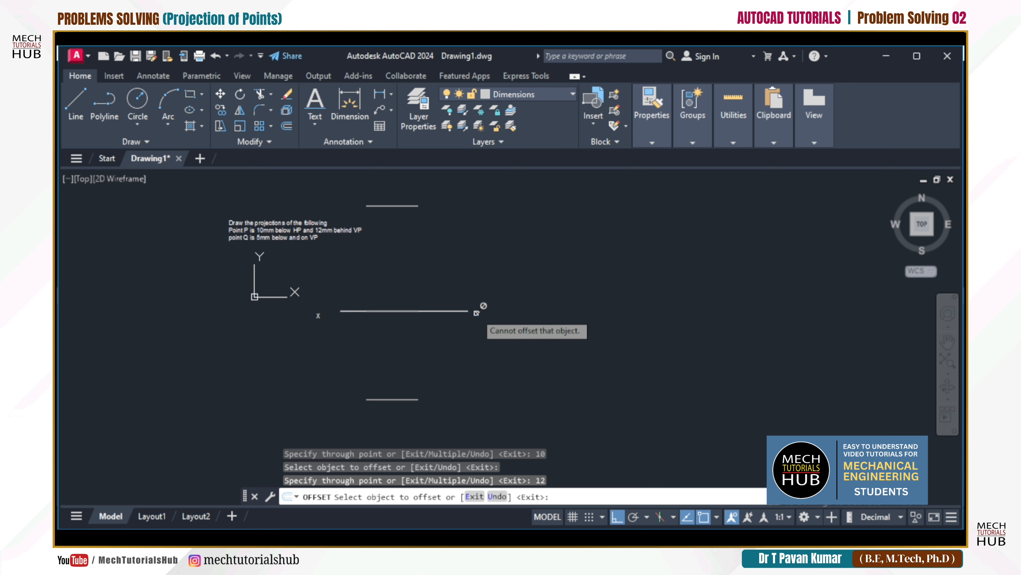
key("Escape")
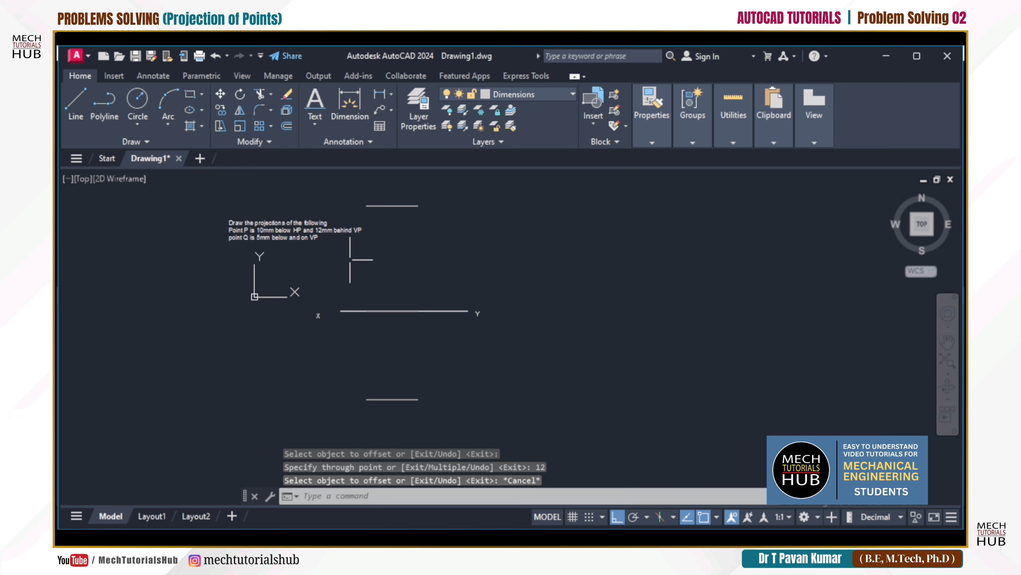
scroll(349, 260, "up", 2)
scroll(349, 259, "down", 2)
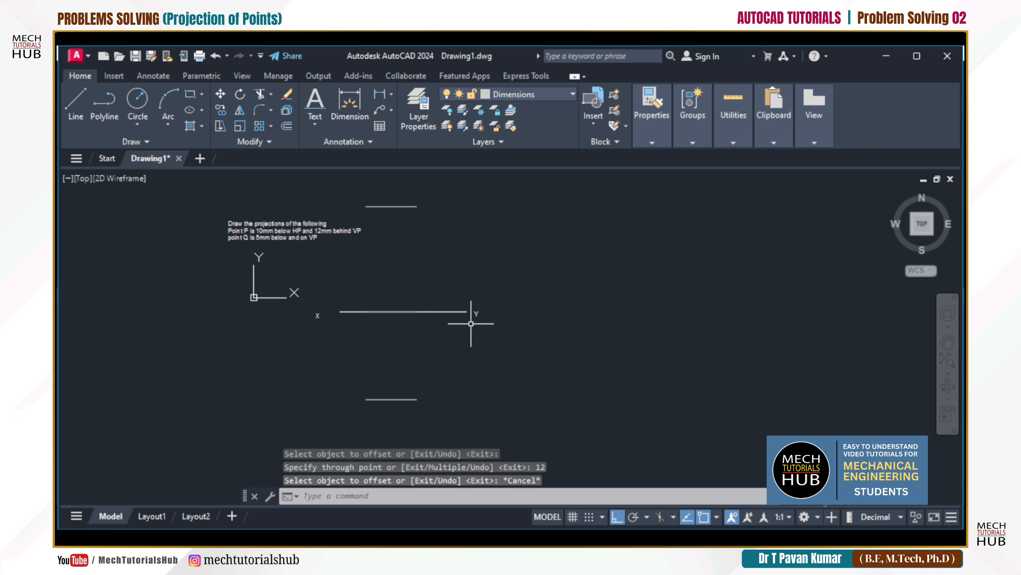
left_click(332, 206)
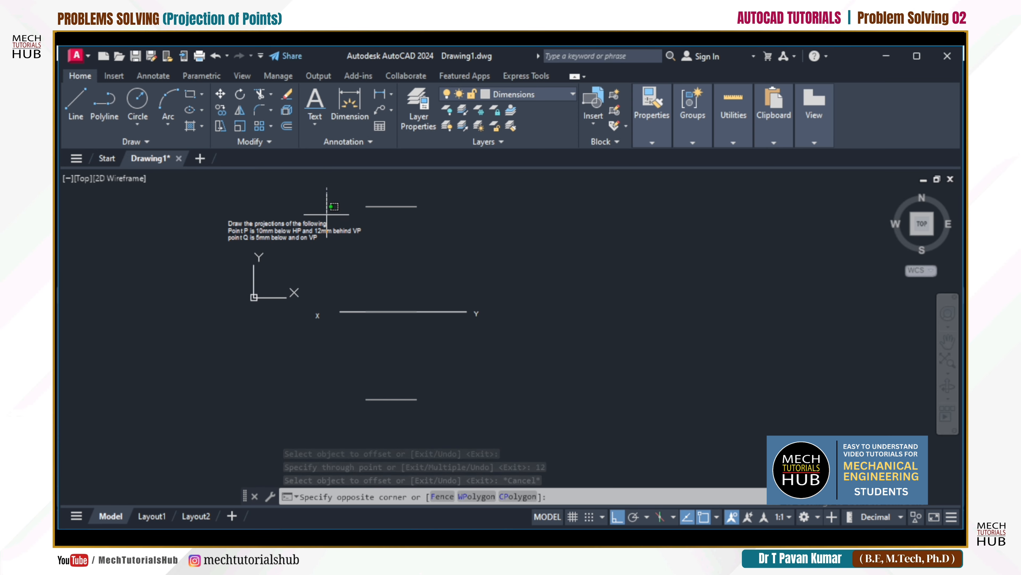
mouse_move(327, 214)
left_mouse_down()
mouse_move(331, 349)
mouse_move(300, 365)
left_mouse_up()
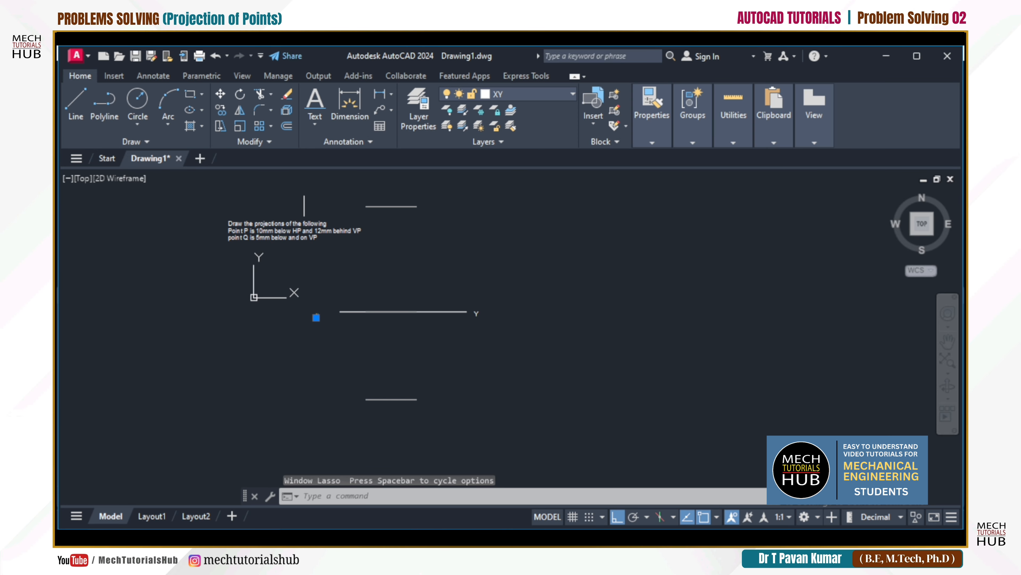
mouse_move(303, 193)
left_mouse_down()
mouse_move(297, 306)
mouse_move(457, 442)
mouse_move(629, 197)
left_mouse_up()
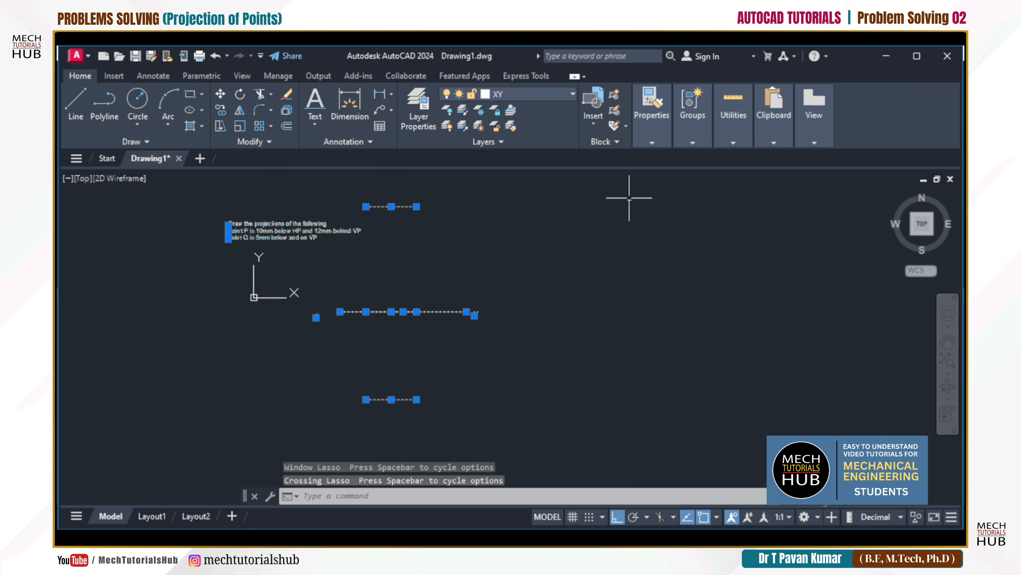
key("Escape")
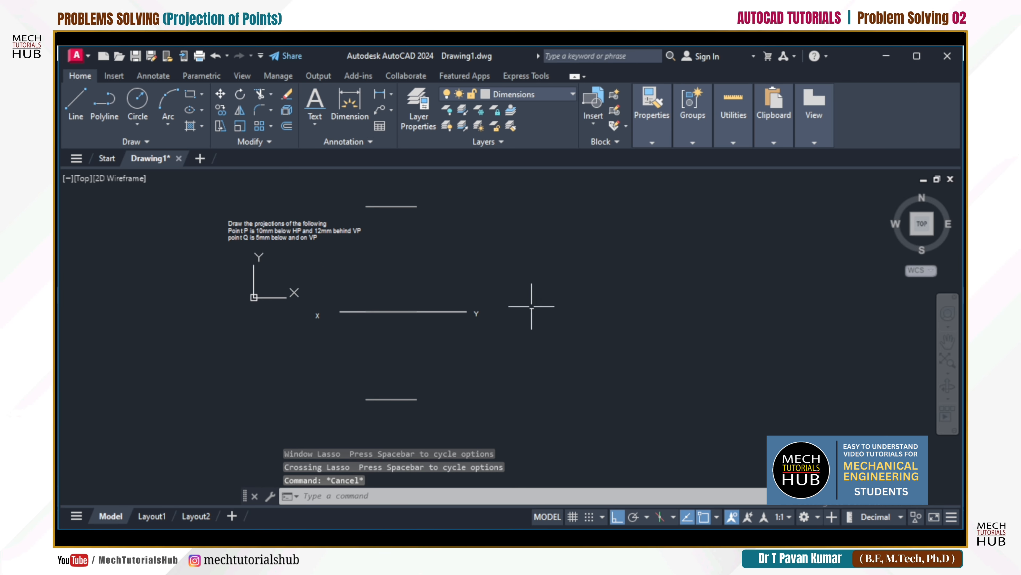
left_click(229, 225)
left_click(228, 232)
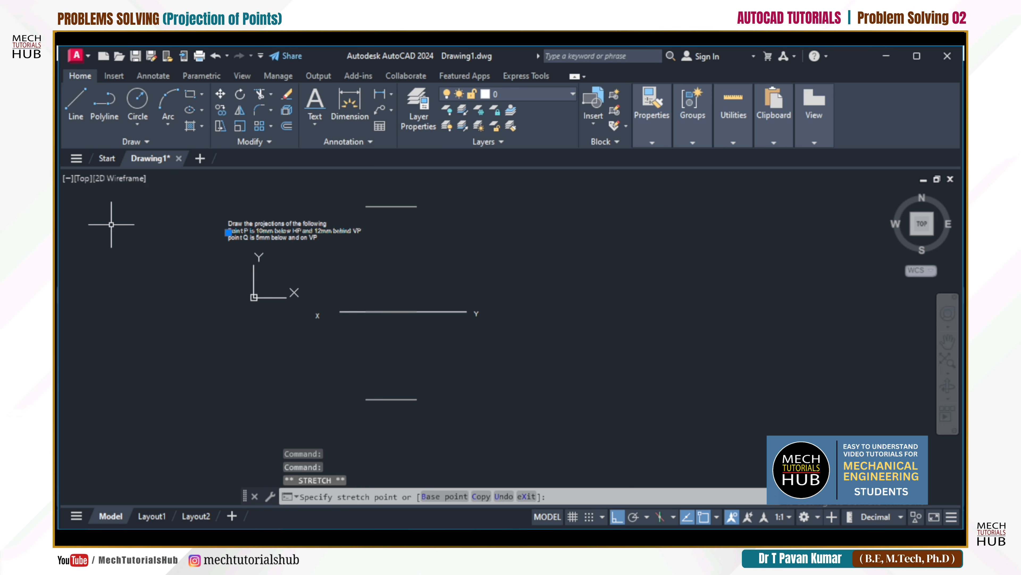
key("Escape")
key("Escape")
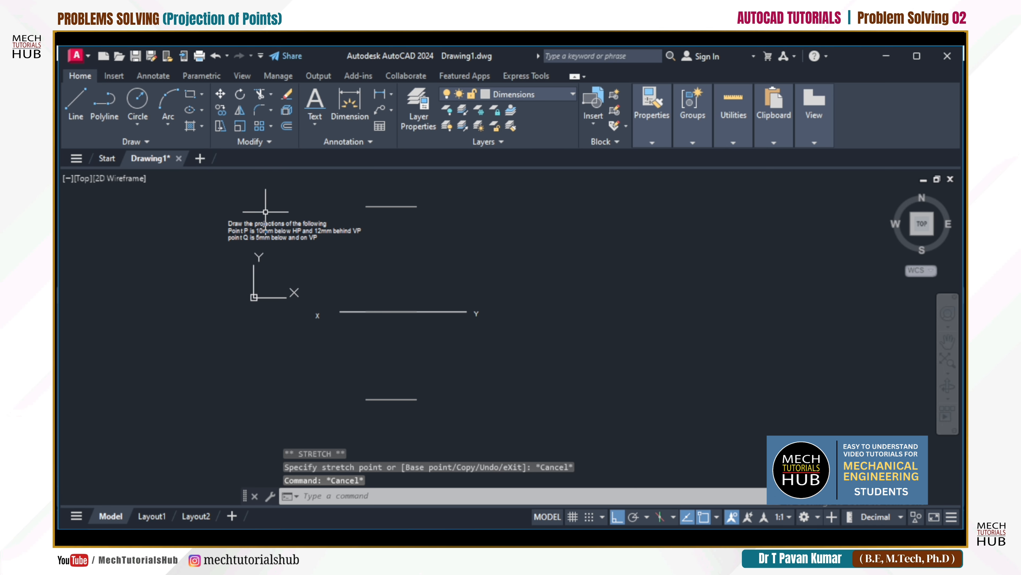
Move the three lines of problem-statement text horizontally about 10 units to the left, away from the upper offset line
scroll(267, 212, "up", 2)
mouse_move(191, 217)
left_mouse_down()
mouse_move(210, 282)
mouse_move(454, 234)
mouse_move(456, 205)
left_mouse_up()
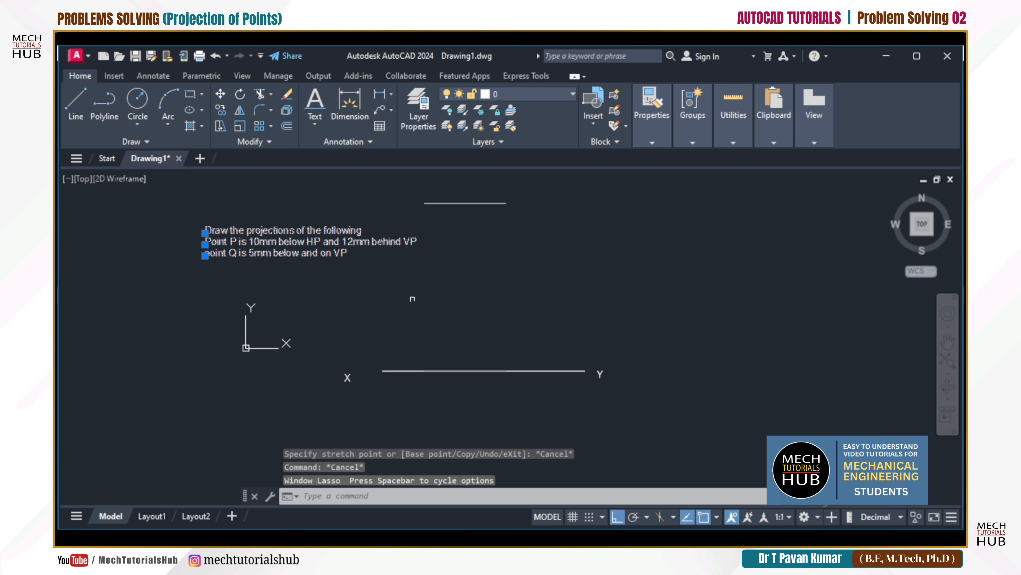
type("M")
key("Return")
left_click(411, 297)
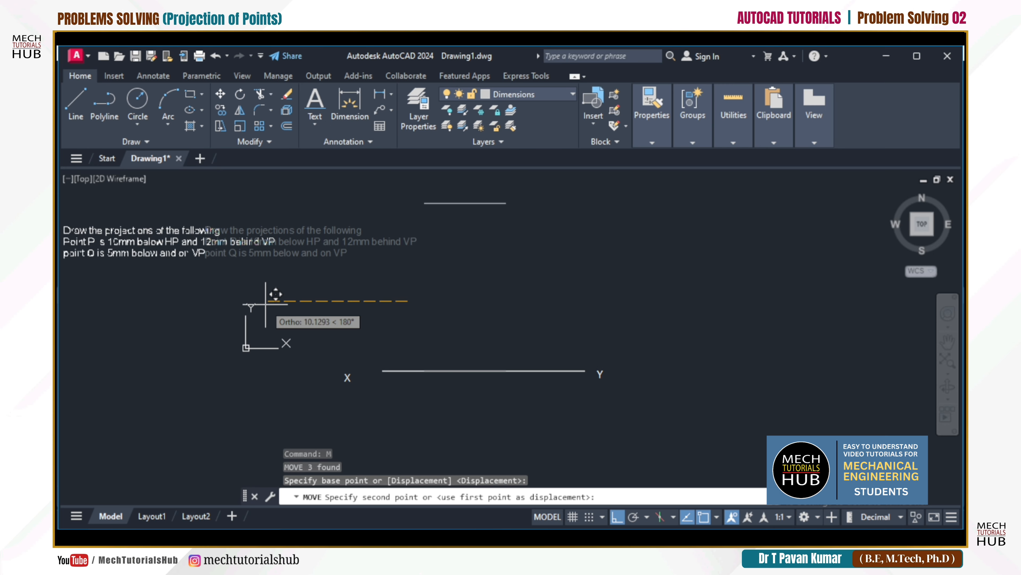
left_click(273, 296)
scroll(342, 364, "down", 3)
scroll(393, 390, "down", 2)
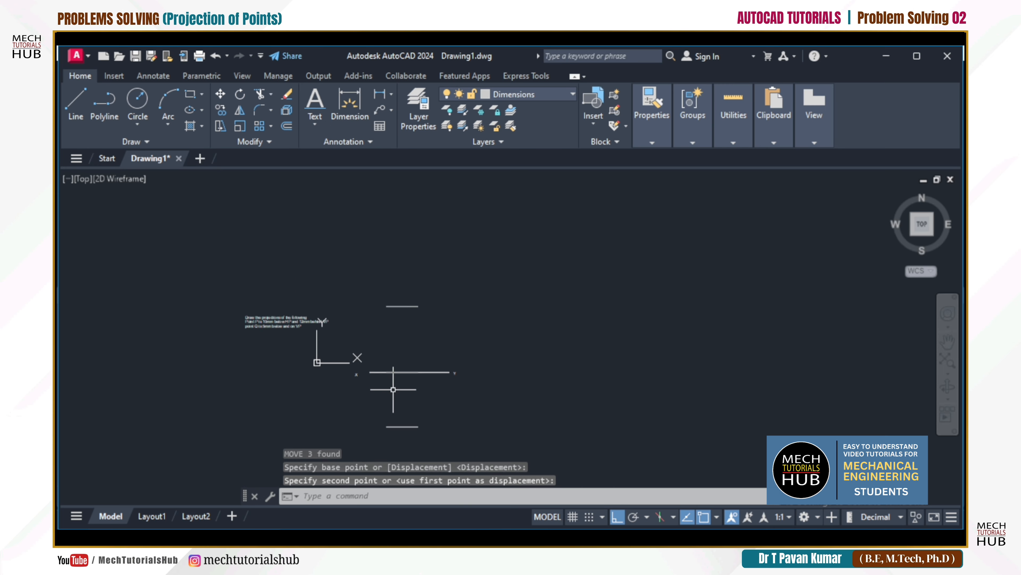
scroll(390, 440, "up", 3)
scroll(390, 440, "down", 2)
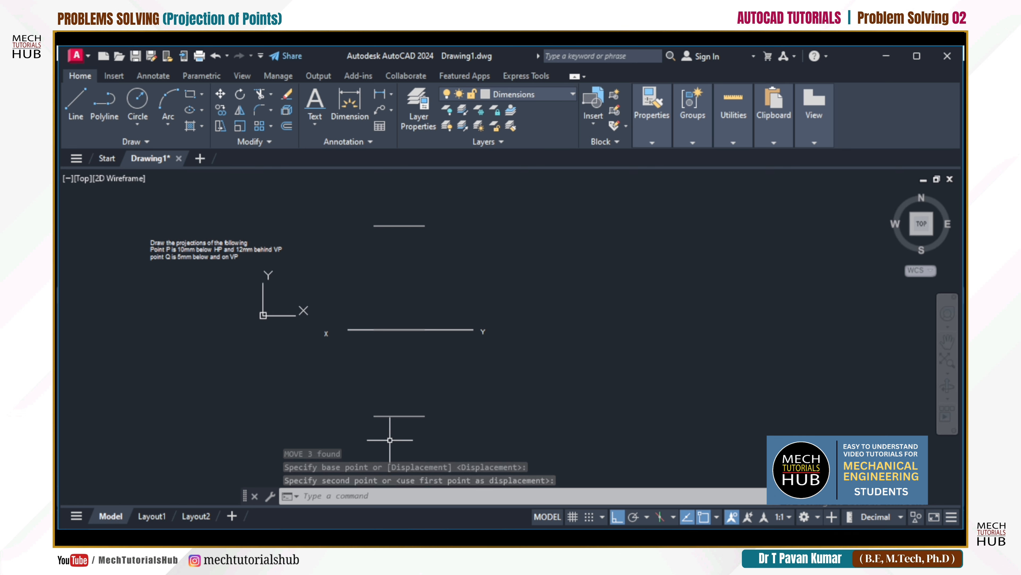
Add a vertical linear dimension between the left end of the upper offset line and the XY line
left_click(380, 96)
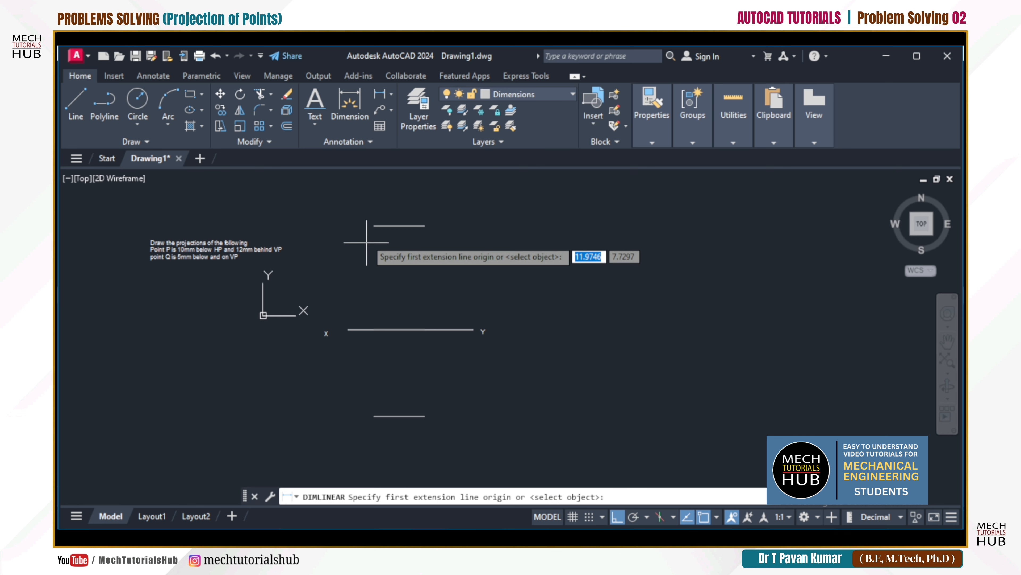
left_click(374, 226)
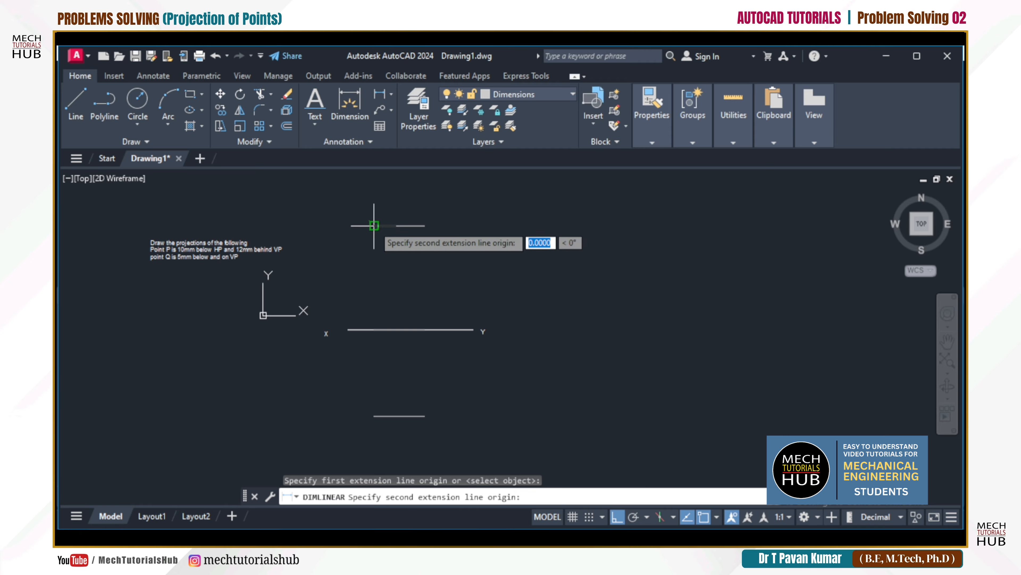
left_click(374, 329)
left_click(368, 260)
scroll(366, 288, "up", 3)
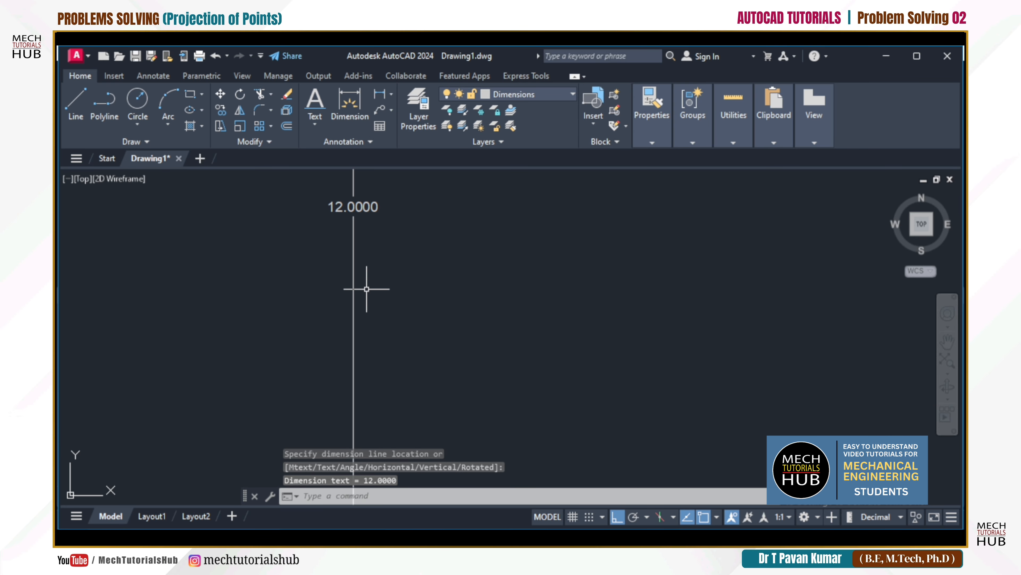
scroll(367, 289, "down", 3)
Try to add a linear dimension between the XY line and the lower offset line, starting from the existing dimension's lower end
key("Return")
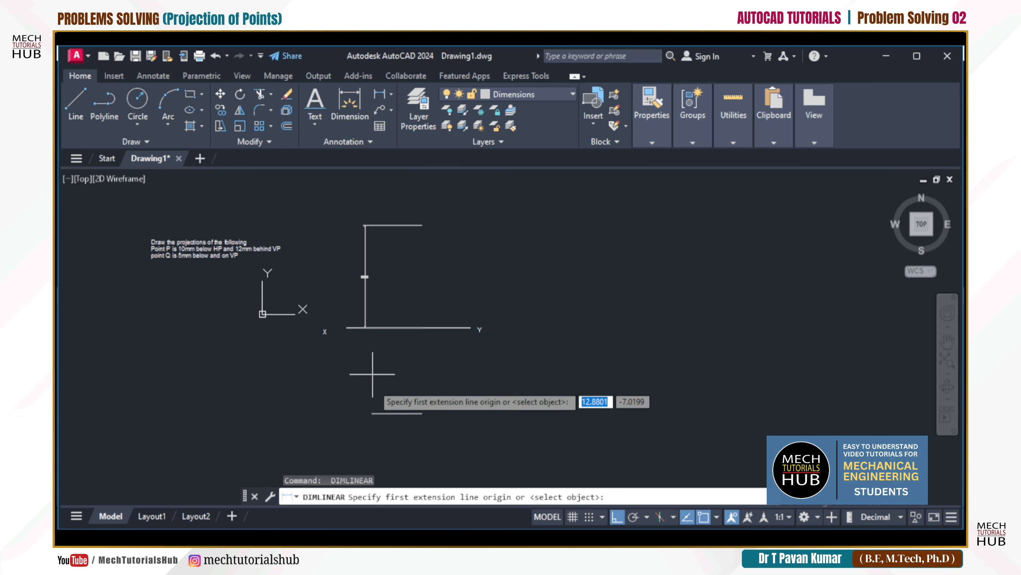
left_click(365, 328)
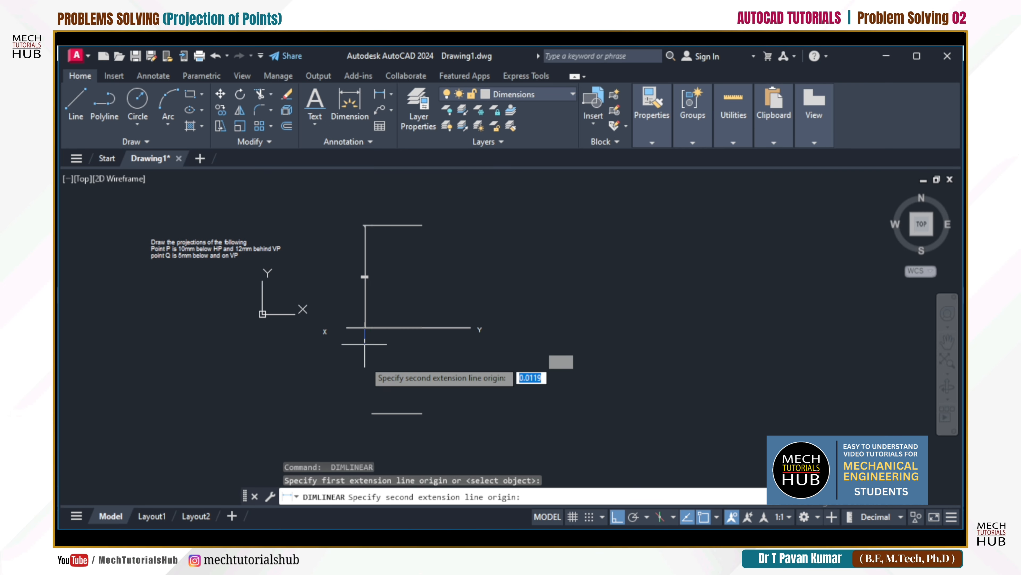
left_click(364, 370)
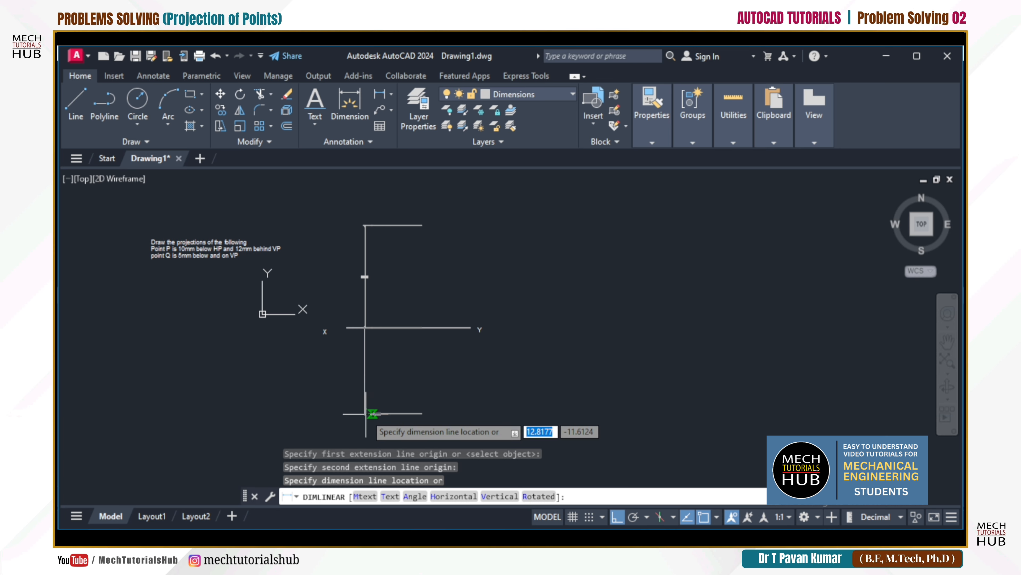
left_click(372, 413)
scroll(342, 413, "down", 3)
scroll(339, 405, "up", 4)
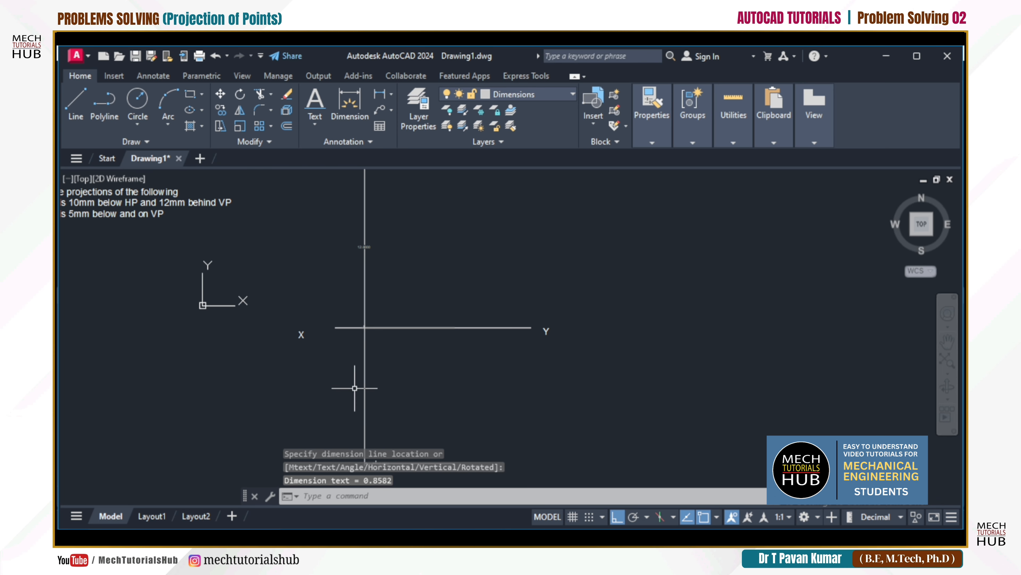
scroll(353, 392, "down", 3)
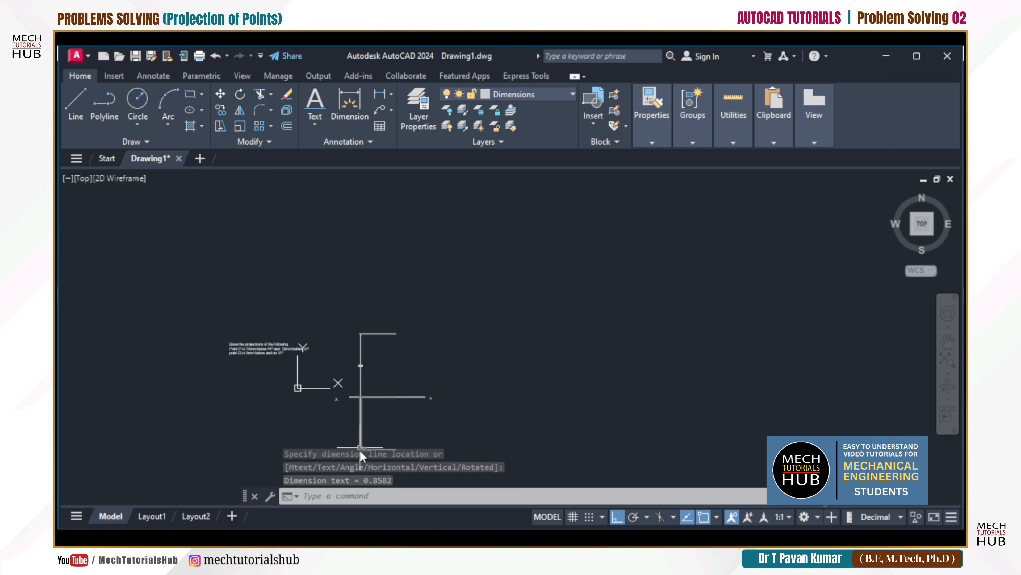
scroll(360, 426, "down", 1)
scroll(365, 387, "up", 5)
scroll(344, 401, "down", 2)
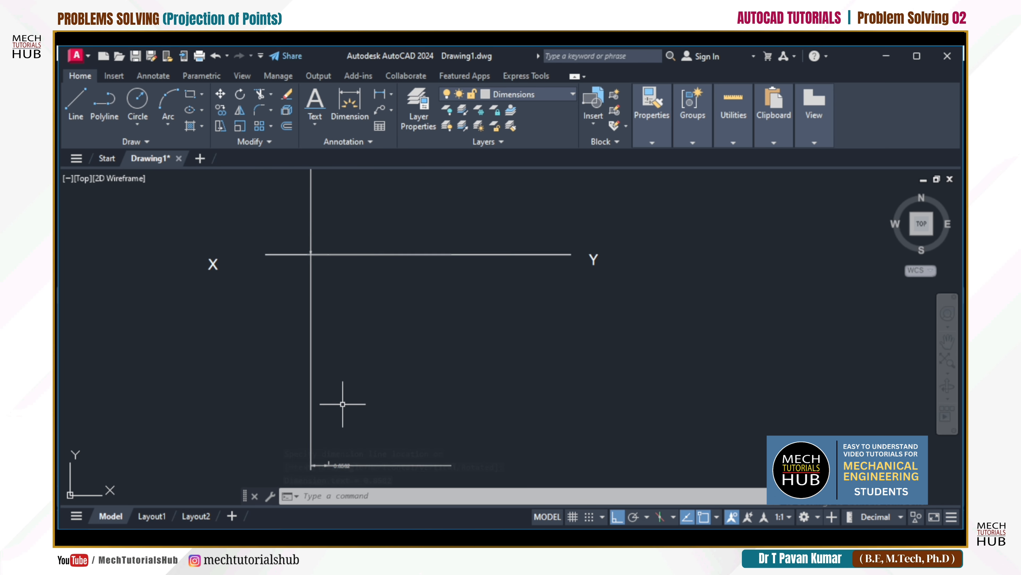
scroll(342, 403, "up", 2)
Undo the misplaced dimension at the lower offset line
key("Escape")
key("Escape")
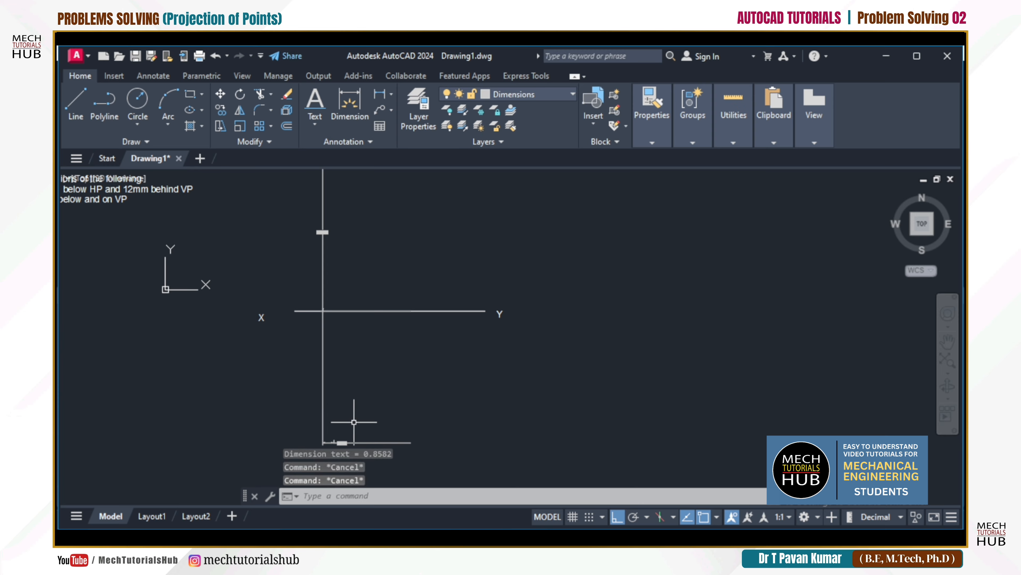
key("ctrl+z")
key("ctrl+z")
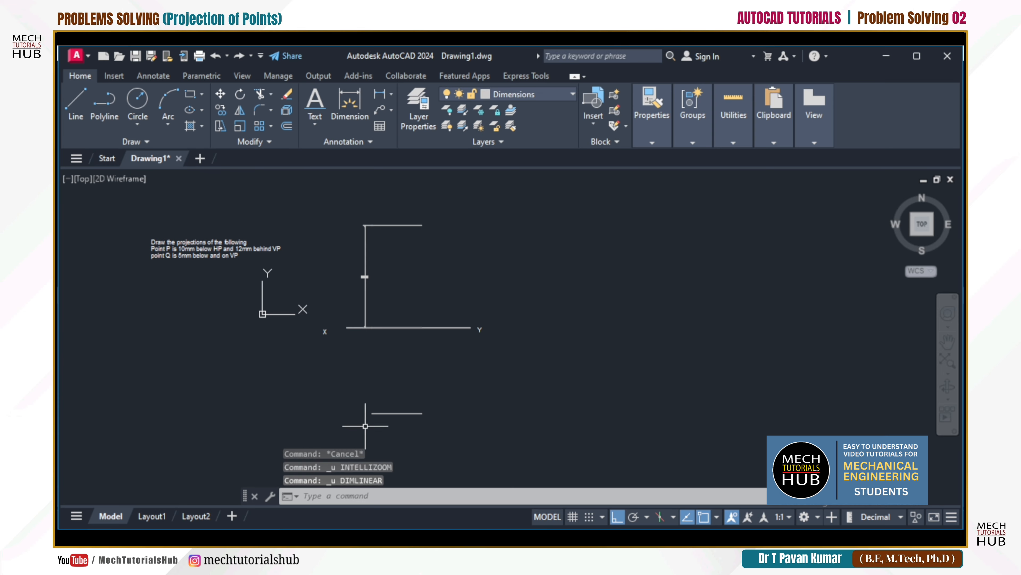
Dimension the vertical distance from the lower offset line's left end to the XY line, aligned with the upper dimension
left_click(380, 94)
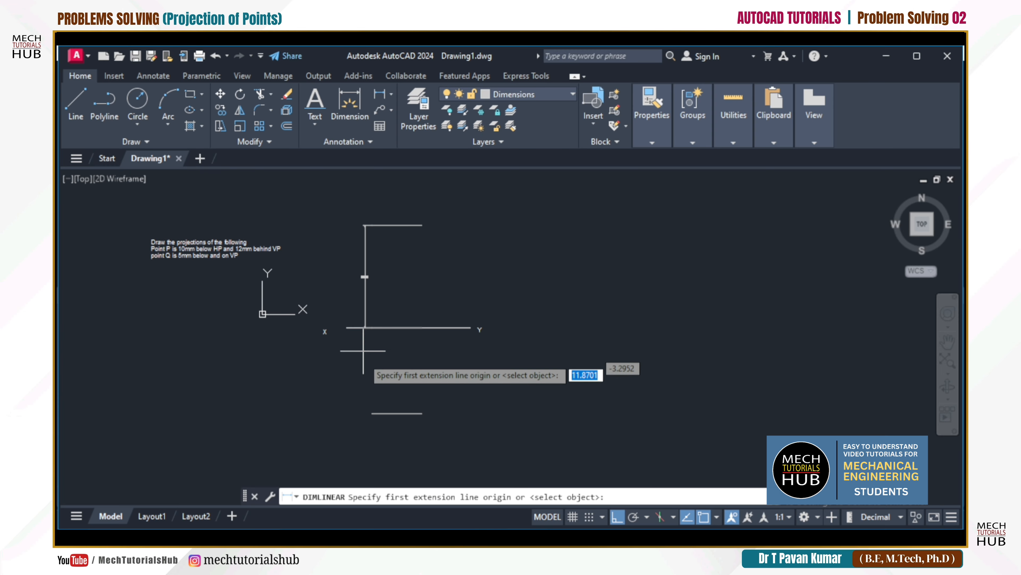
left_click(365, 413)
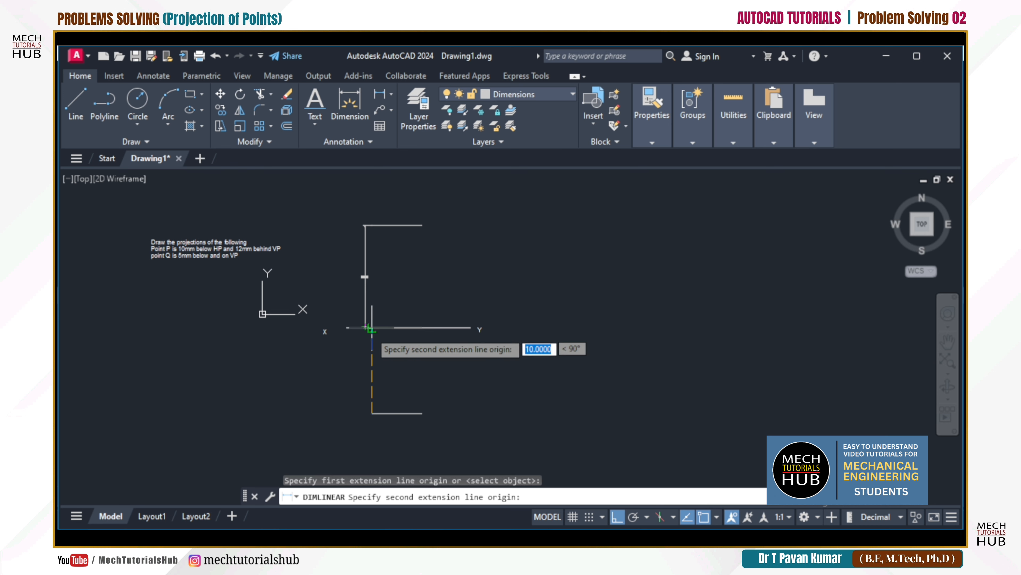
left_click(365, 326)
left_click(364, 326)
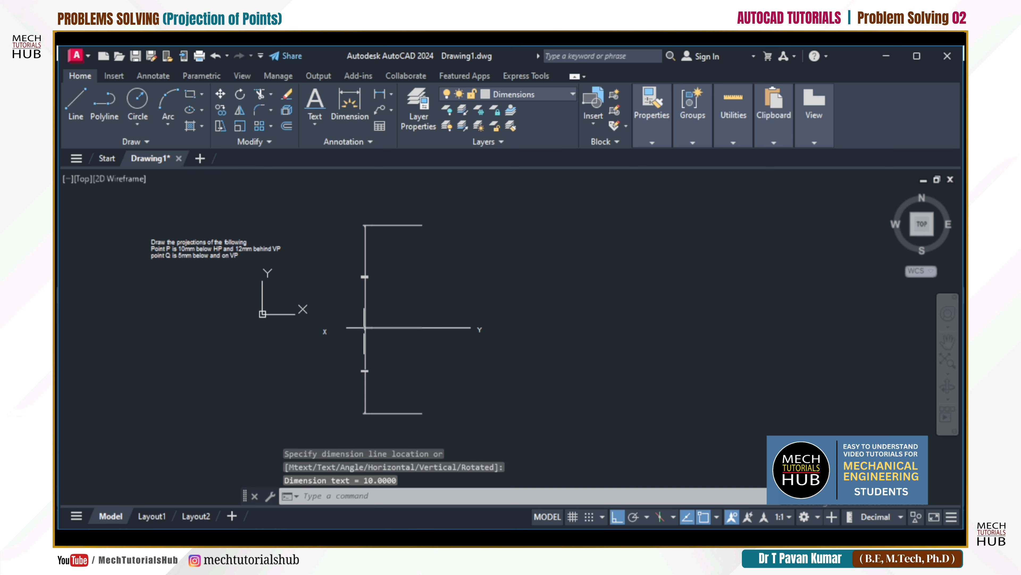
scroll(374, 382, "up", 5)
scroll(369, 381, "down", 5)
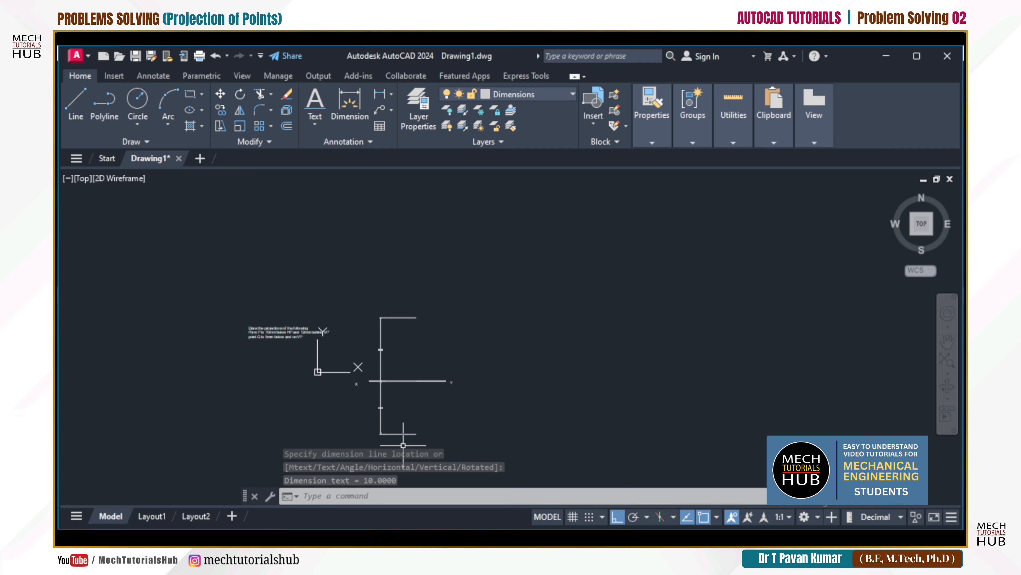
scroll(404, 445, "up", 2)
scroll(404, 443, "down", 2)
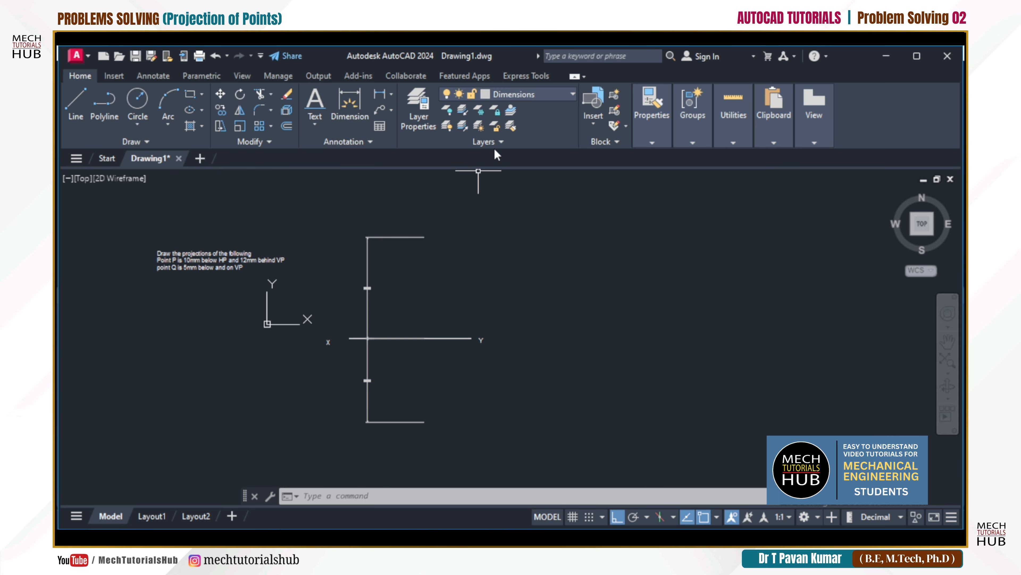
Make the Point layer current and place a point at the middle of the upper offset line
left_click(551, 94)
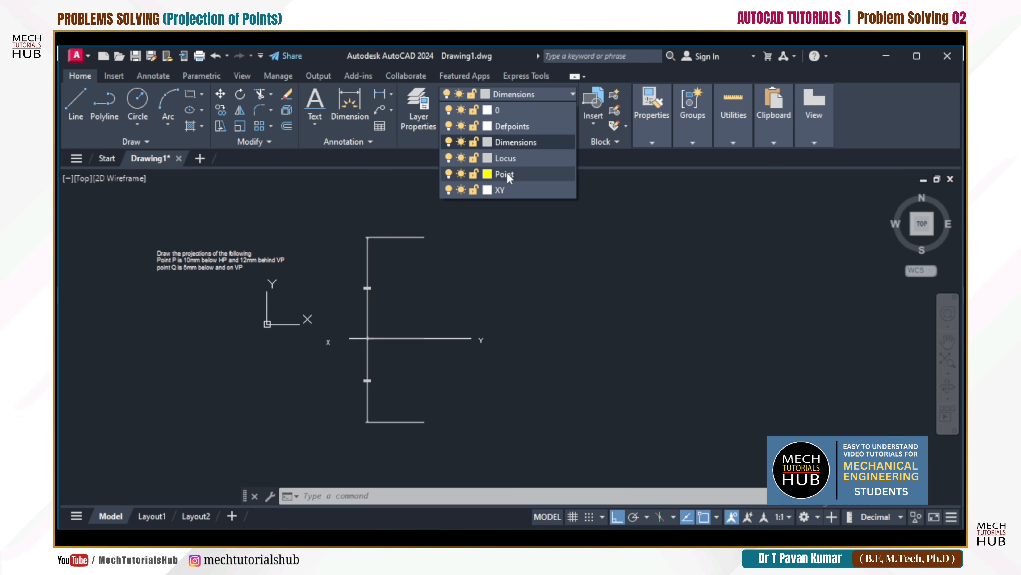
left_click(507, 172)
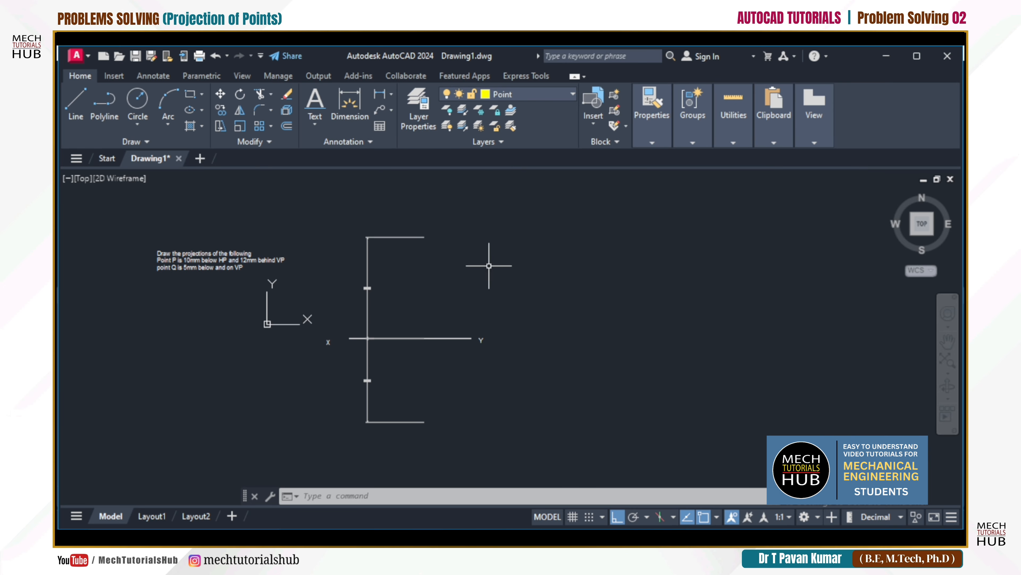
type("po")
key("Return")
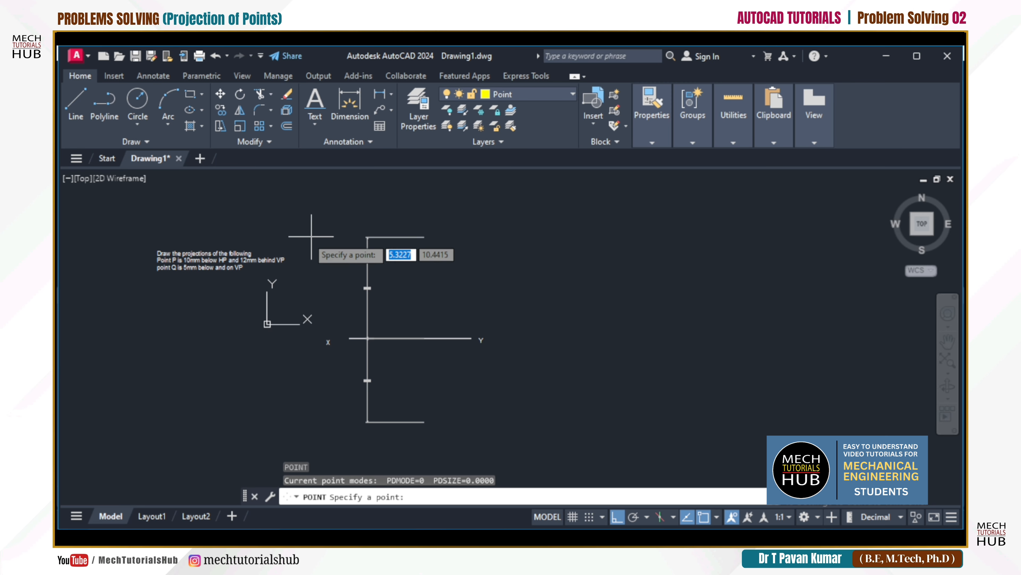
left_click(398, 237)
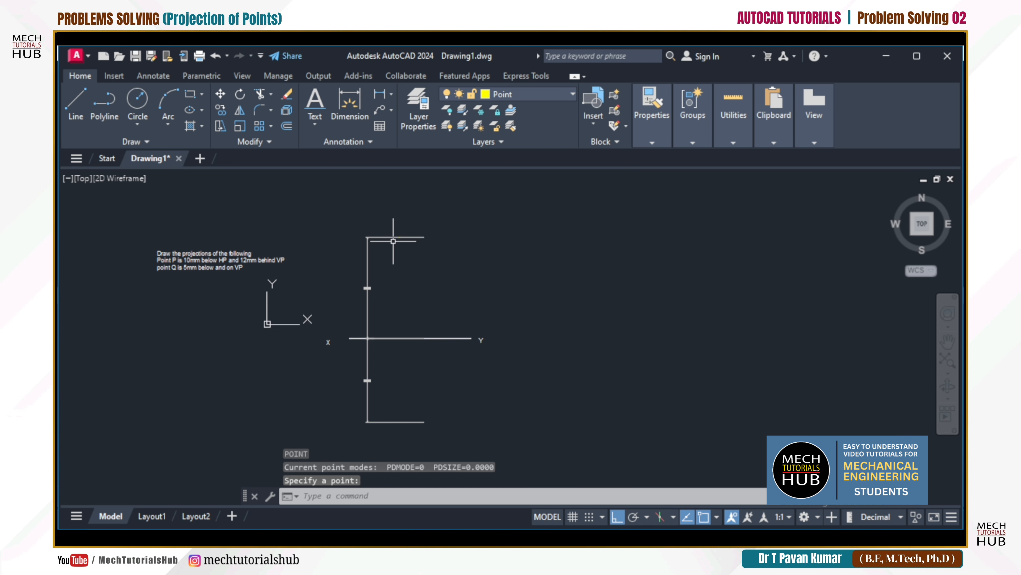
scroll(396, 237, "up", 10)
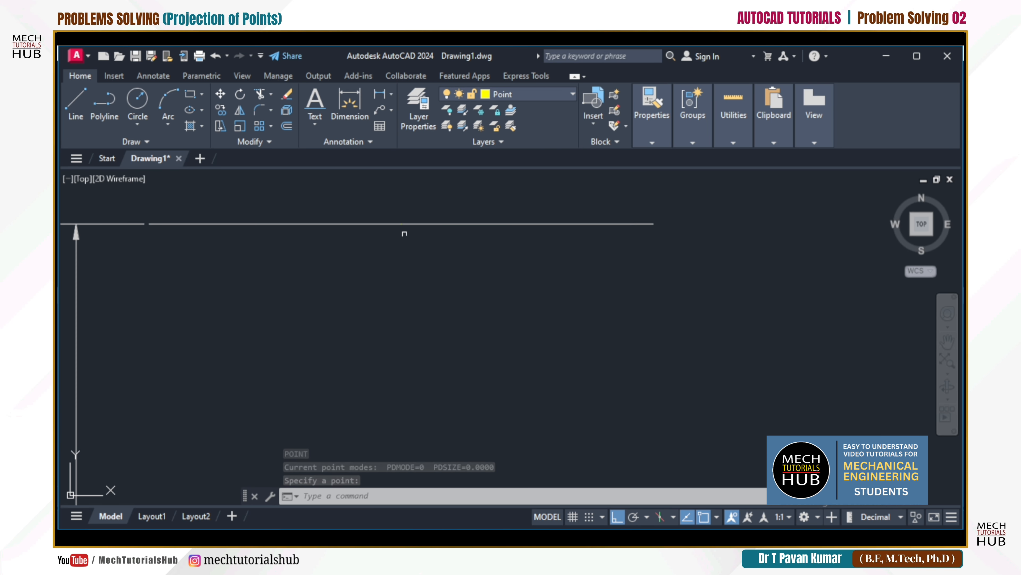
scroll(419, 305, "down", 2)
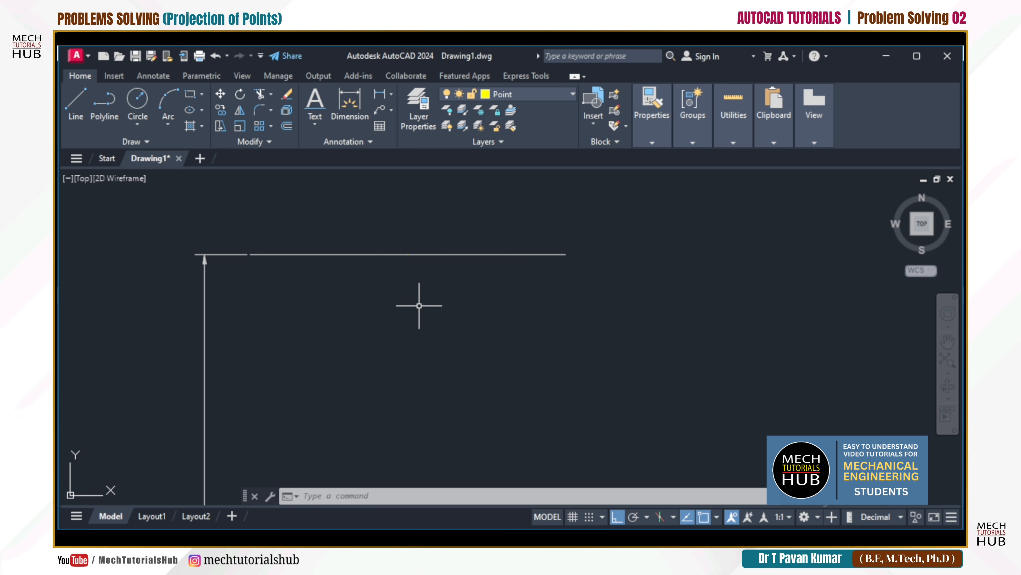
Set the point style to the circle with a plus-shaped cross through it
type("ptype")
key("Return")
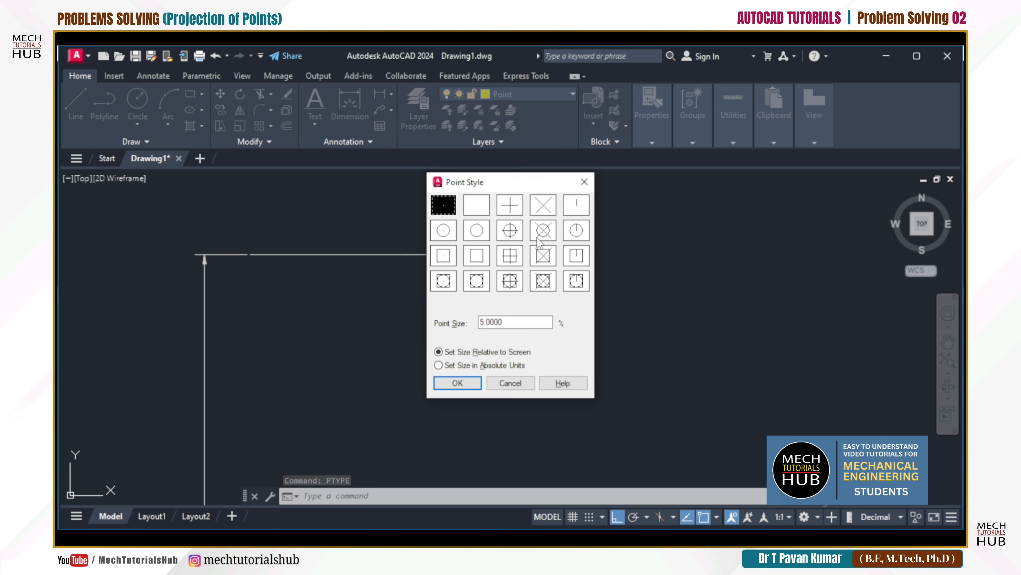
left_click(510, 233)
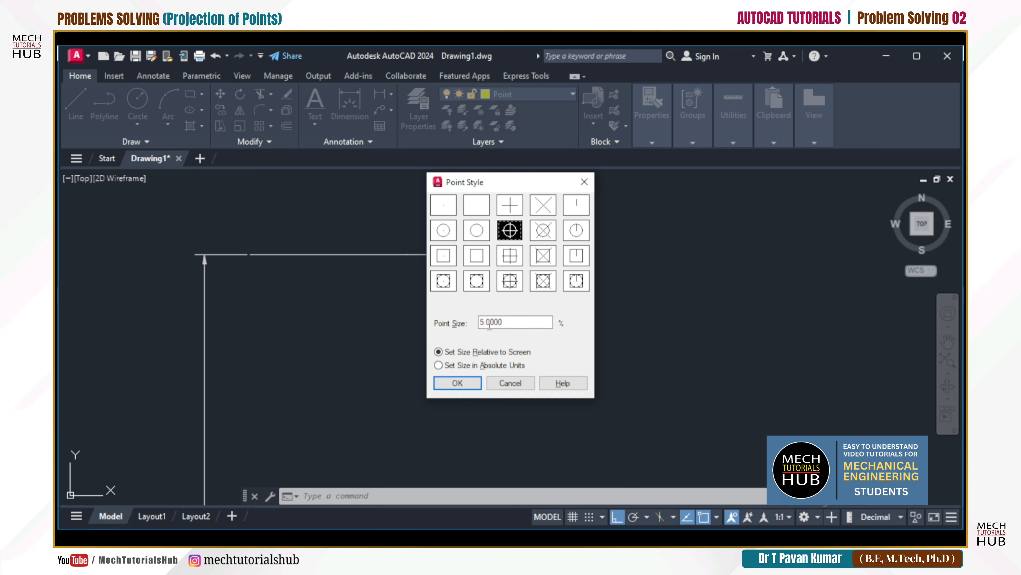
left_click(457, 382)
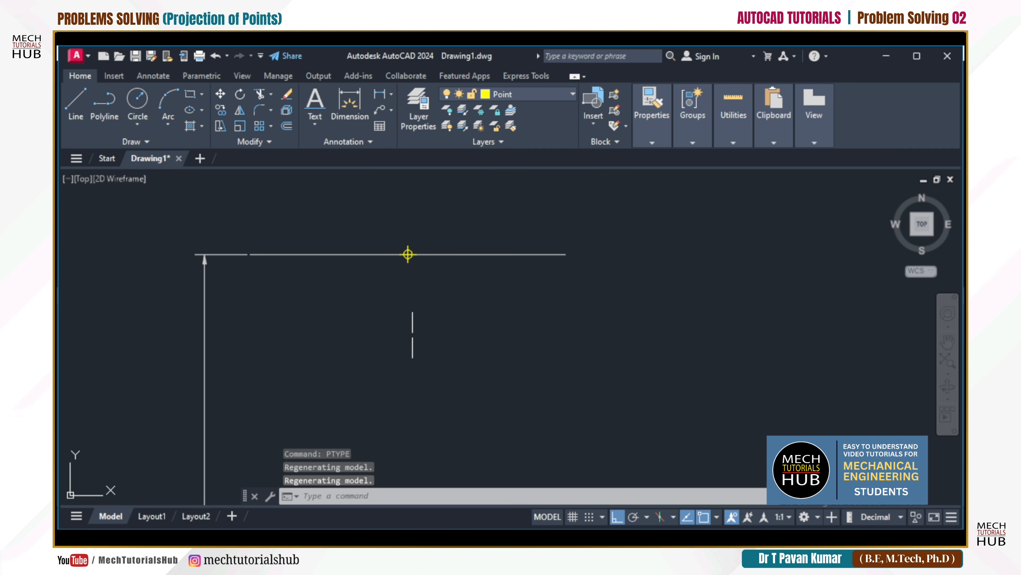
scroll(433, 334, "down", 4)
scroll(442, 459, "down", 2)
scroll(444, 484, "up", 2)
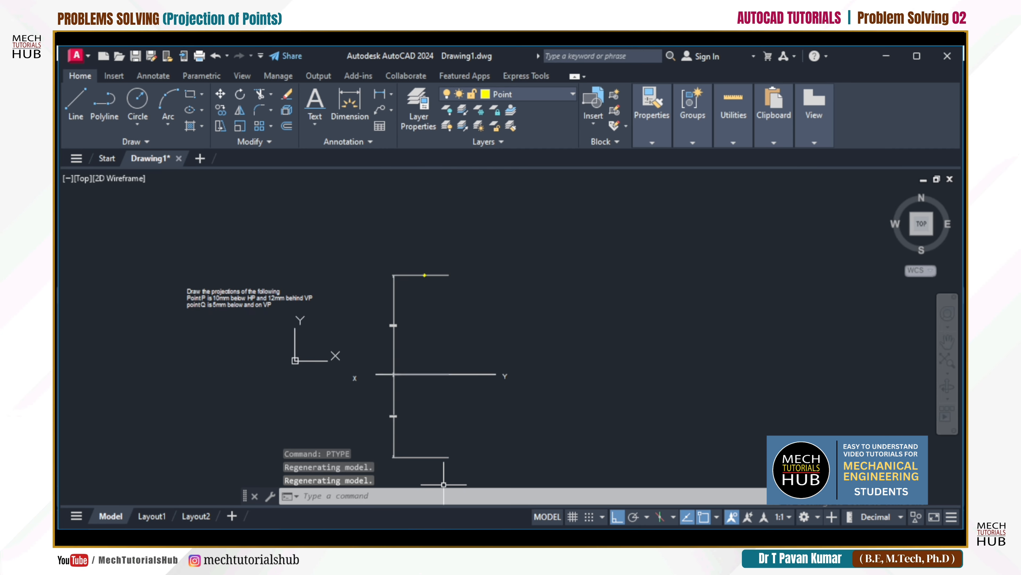
scroll(444, 484, "up", 2)
scroll(444, 471, "down", 2)
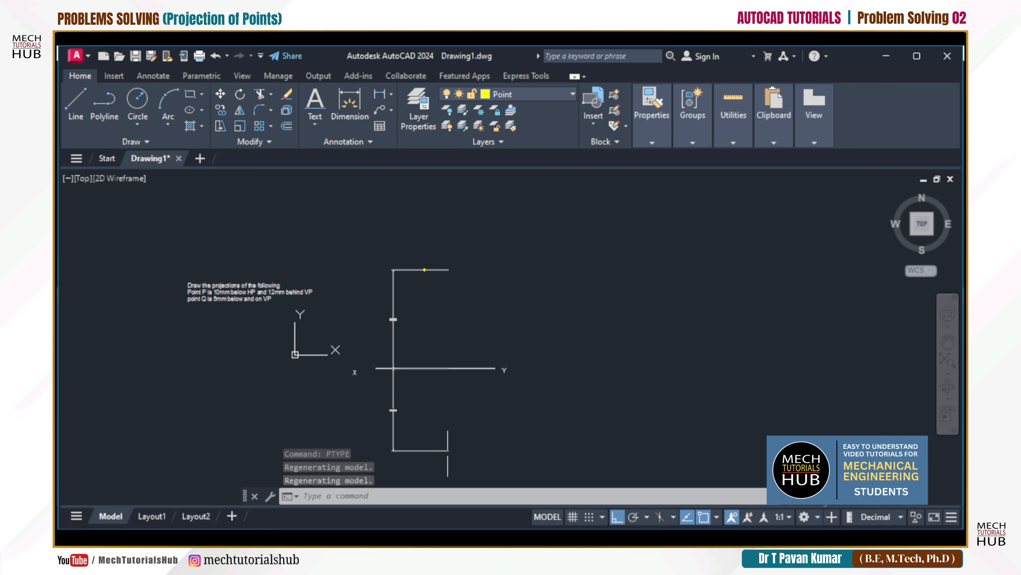
Make the Locus layer current and draw a vertical line from the yellow point down past the lower offset line
left_click(494, 99)
left_click(510, 167)
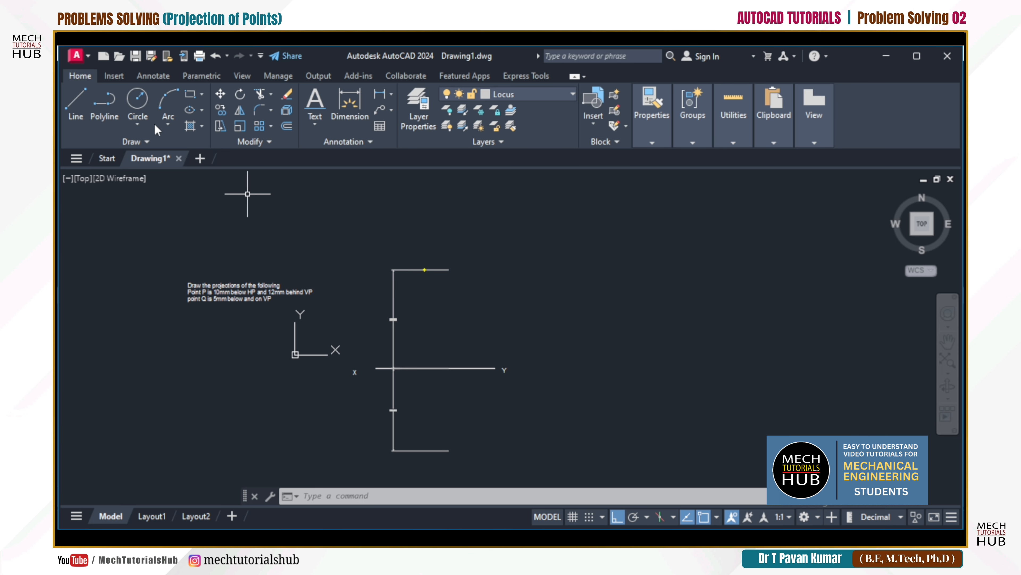
type("l")
key("Return")
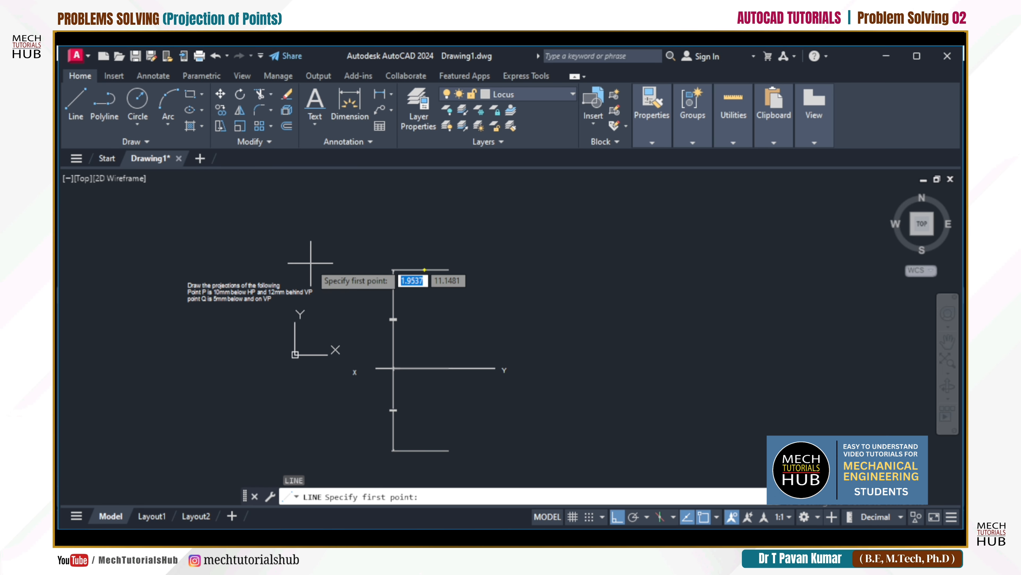
scroll(437, 273, "up", 2)
scroll(437, 272, "up", 2)
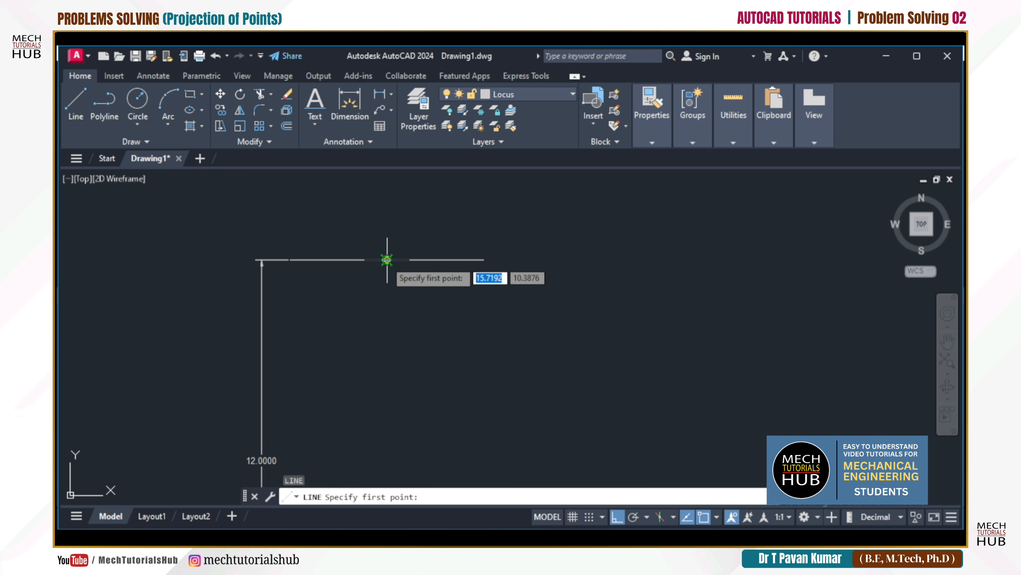
left_click(388, 260)
scroll(396, 269, "down", 5)
scroll(397, 280, "down", 2)
scroll(395, 333, "up", 4)
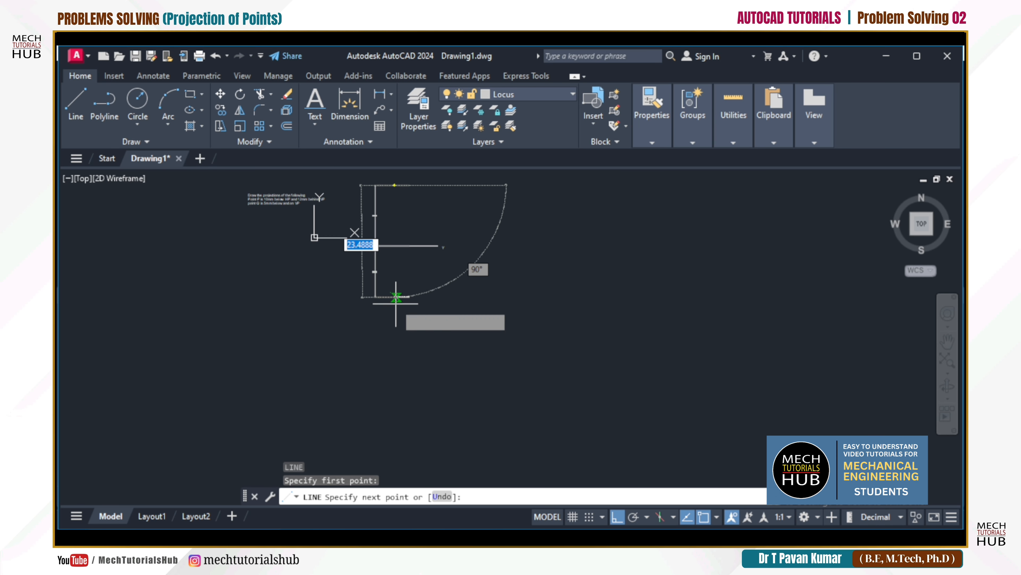
left_click(395, 329)
key("Escape")
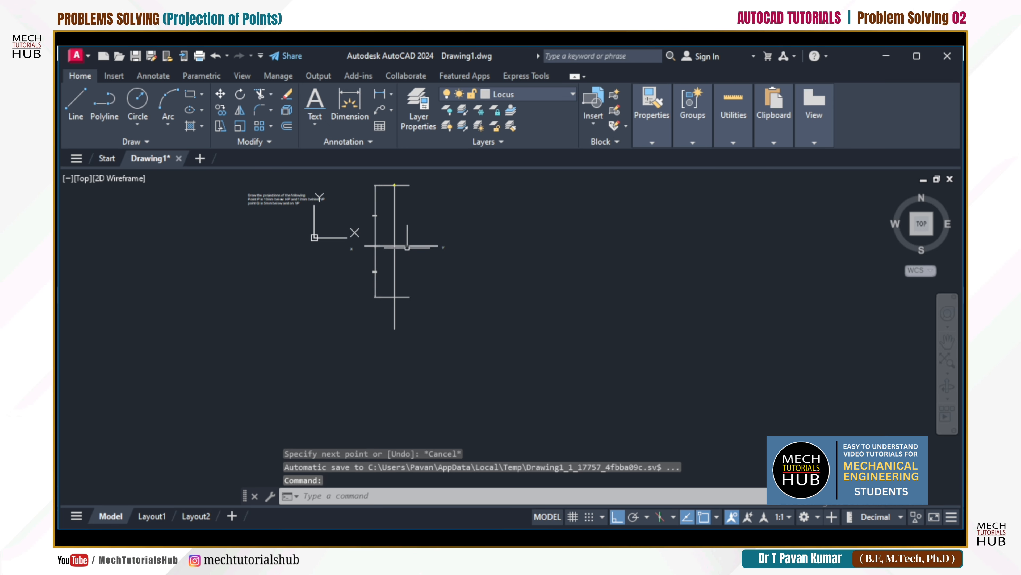
scroll(394, 267, "up", 4)
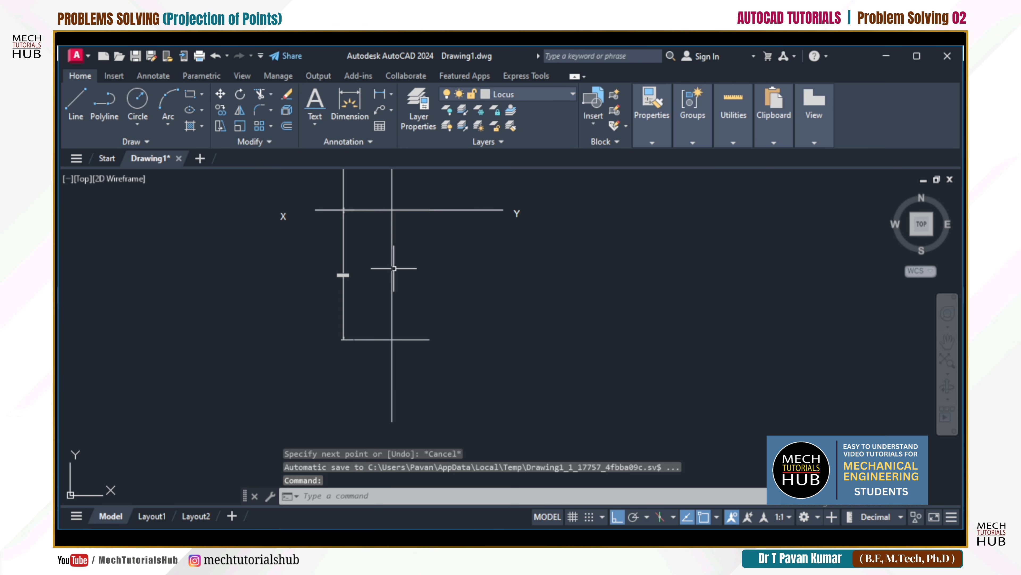
Make the Point layer current and place a point where the vertical locus line crosses the lower offset line
left_click(519, 92)
left_click(503, 173)
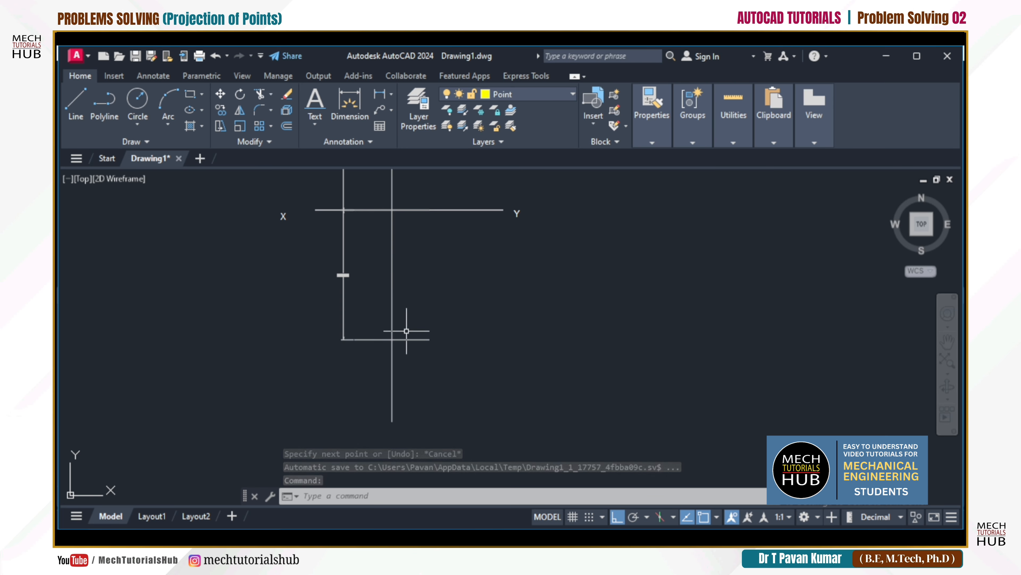
type("po")
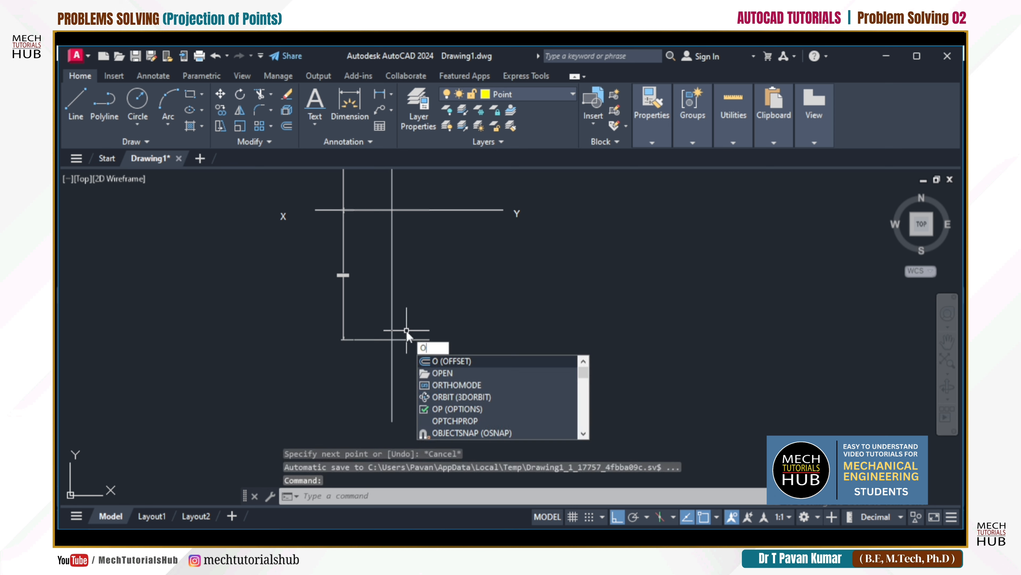
key("Return")
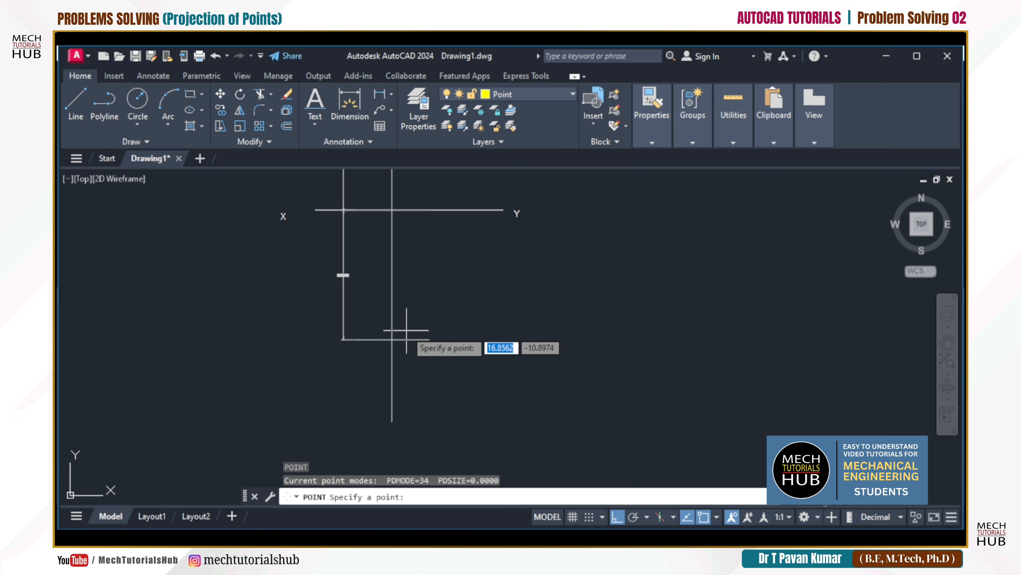
left_click(392, 339)
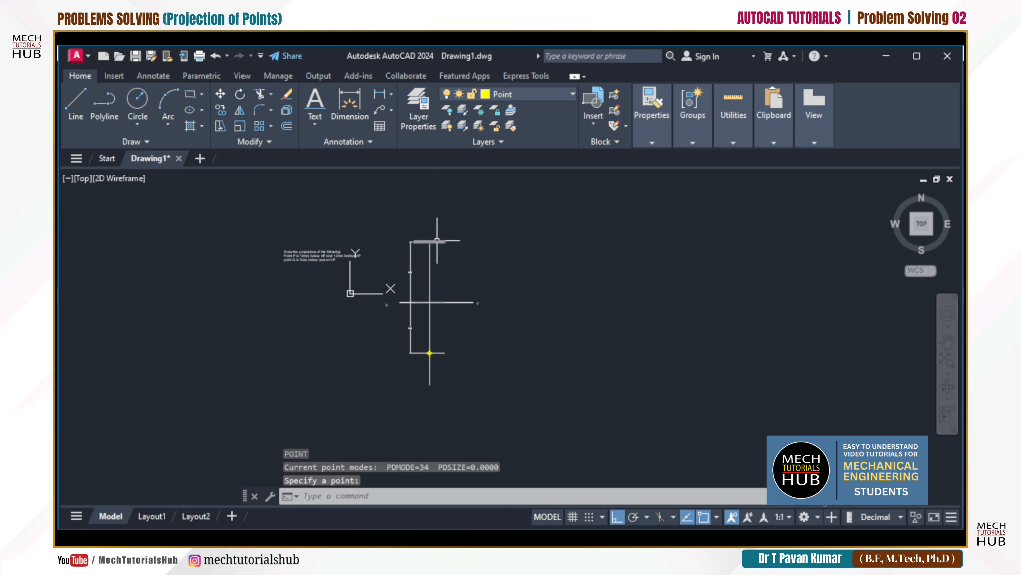
Compare how the upper and lower yellow points are displayed on the locus line
scroll(438, 242, "up", 3)
scroll(447, 288, "up", 1)
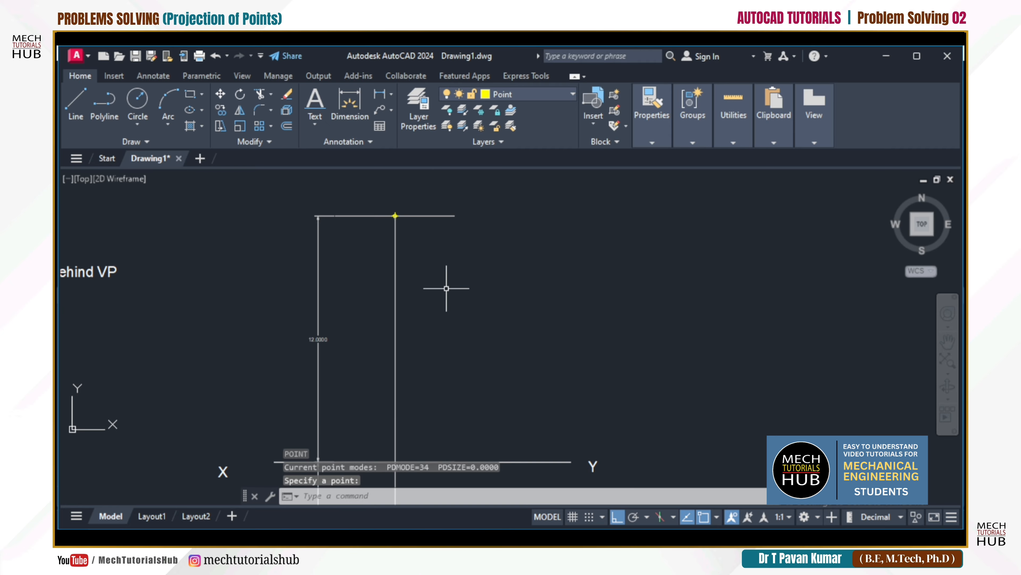
scroll(448, 286, "down", 4)
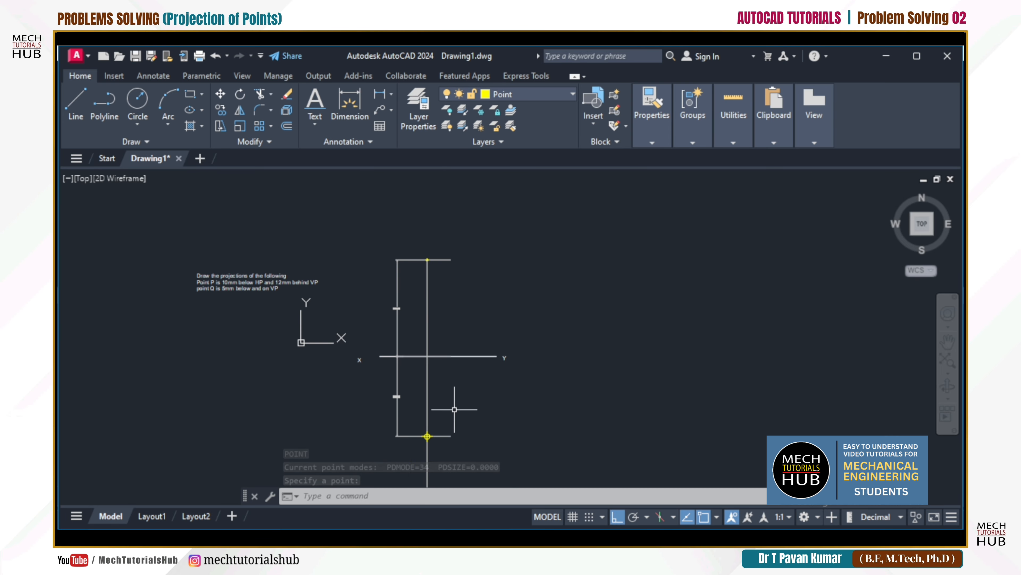
scroll(455, 409, "up", 2)
scroll(454, 409, "down", 2)
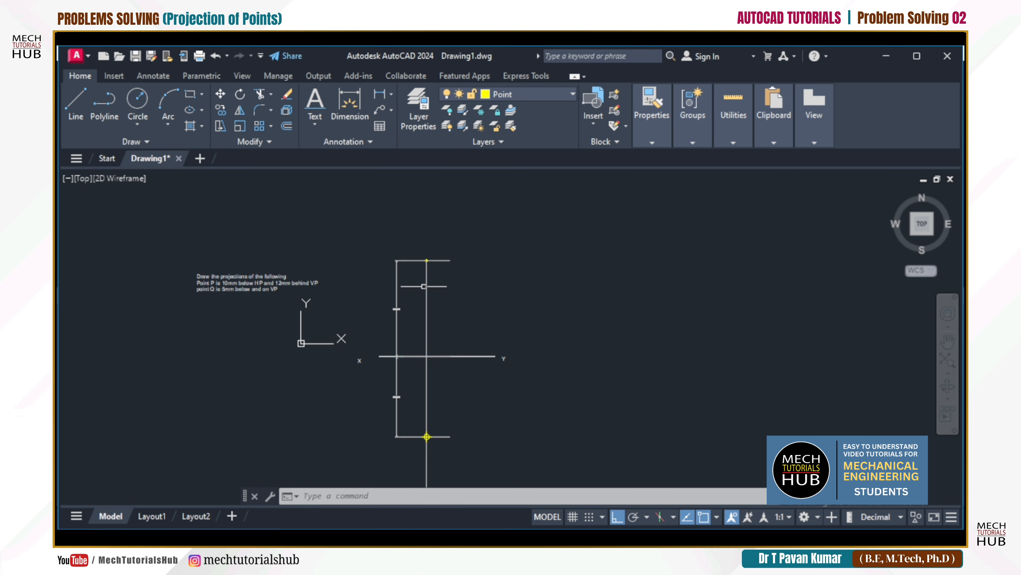
scroll(423, 285, "up", 2)
scroll(429, 244, "up", 4)
scroll(430, 246, "down", 4)
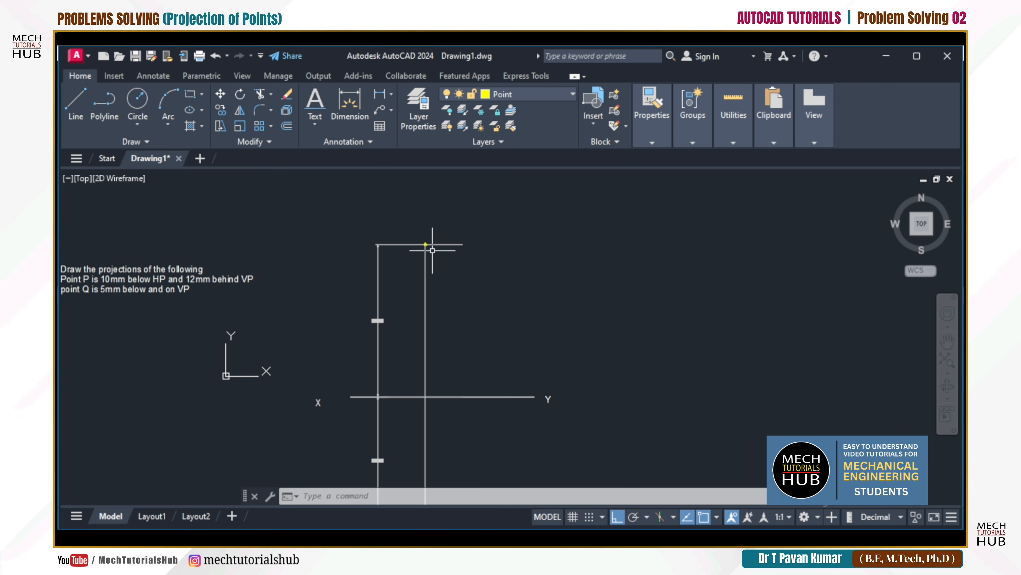
Turn on lineweight display in the lineweight settings, keeping the lineweight at ByLayer
left_click(666, 140)
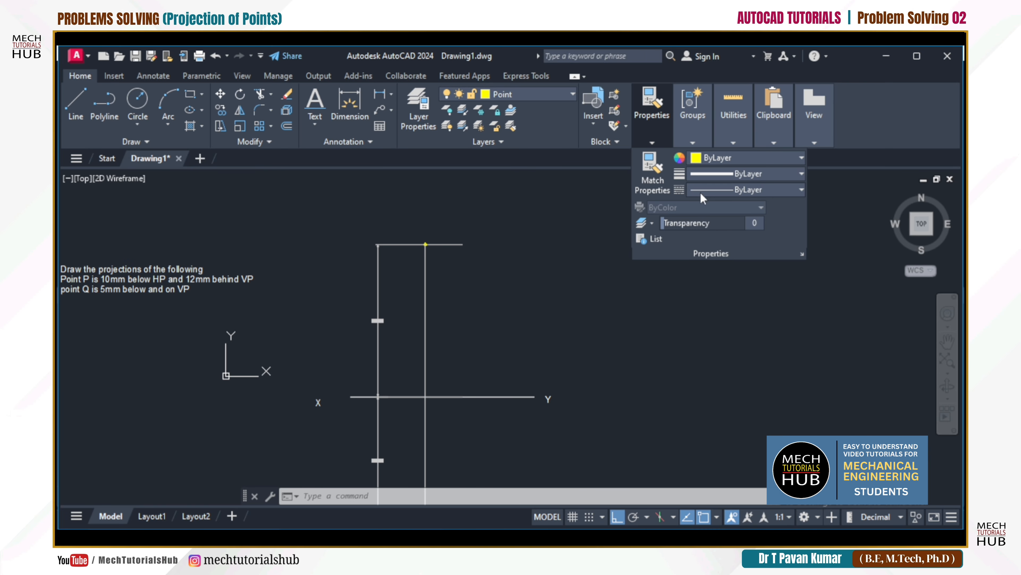
left_click(730, 174)
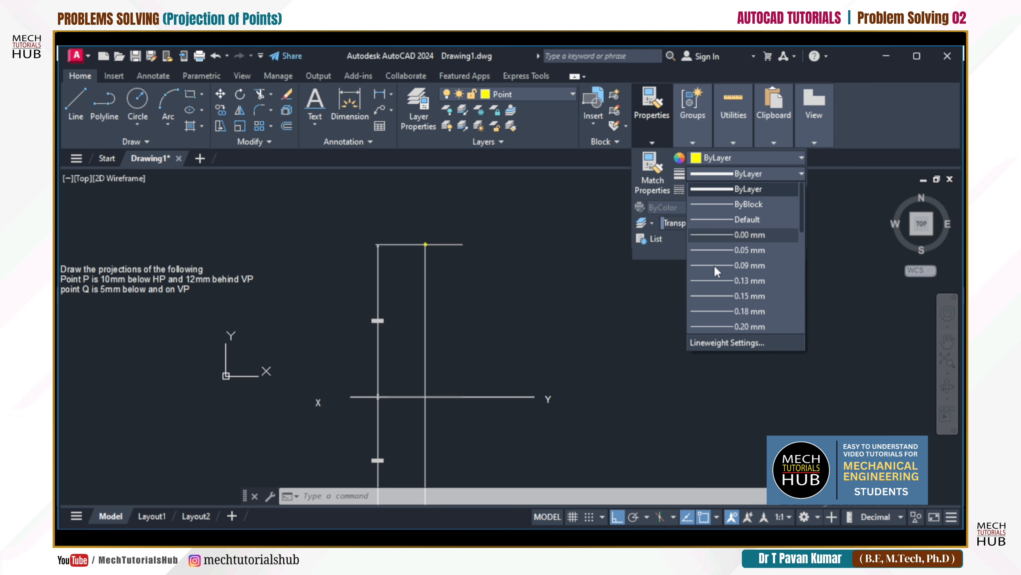
left_click(727, 343)
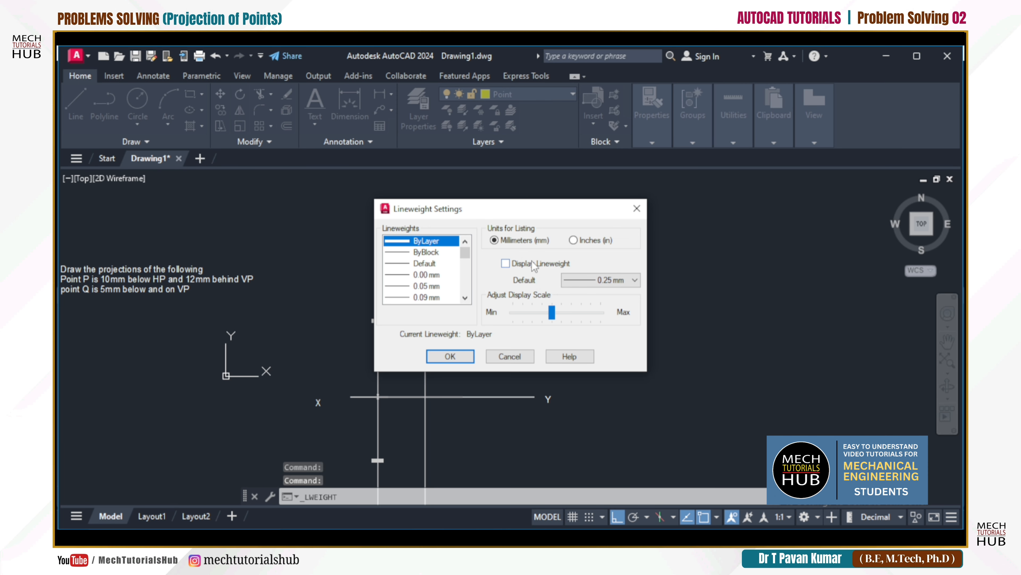
left_click(450, 357)
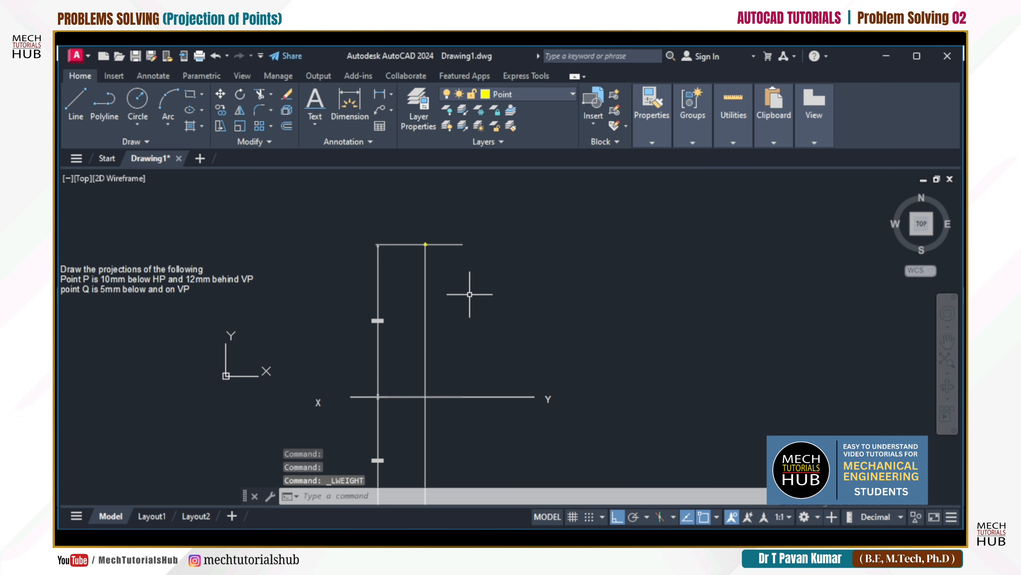
Check the lineweight settings with the upper yellow point selected, accept them as they are and clear the selection
scroll(444, 249, "down", 5)
scroll(449, 300, "up", 5)
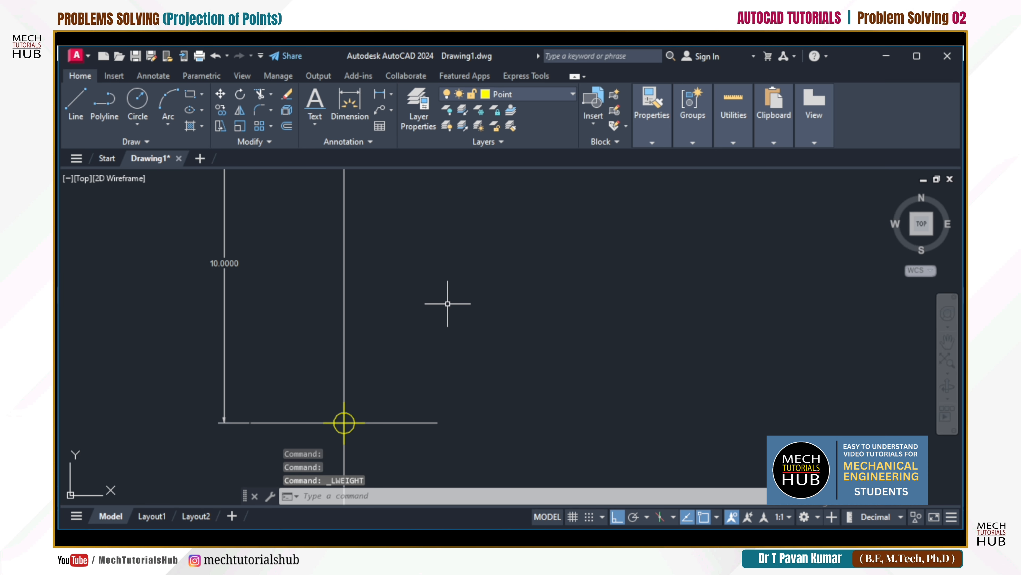
scroll(447, 304, "down", 5)
scroll(433, 214, "up", 5)
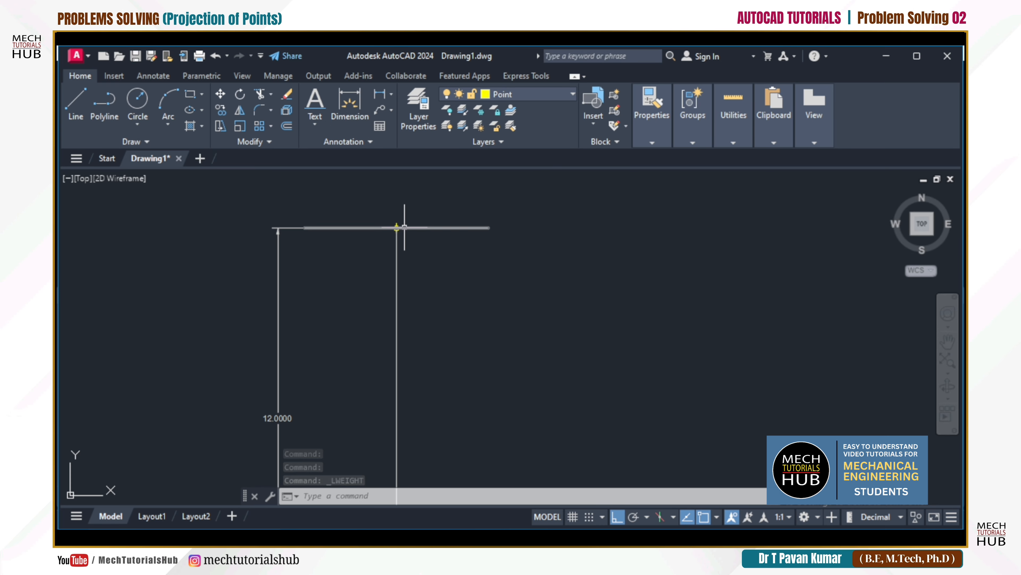
scroll(390, 227, "up", 2)
left_click(390, 227)
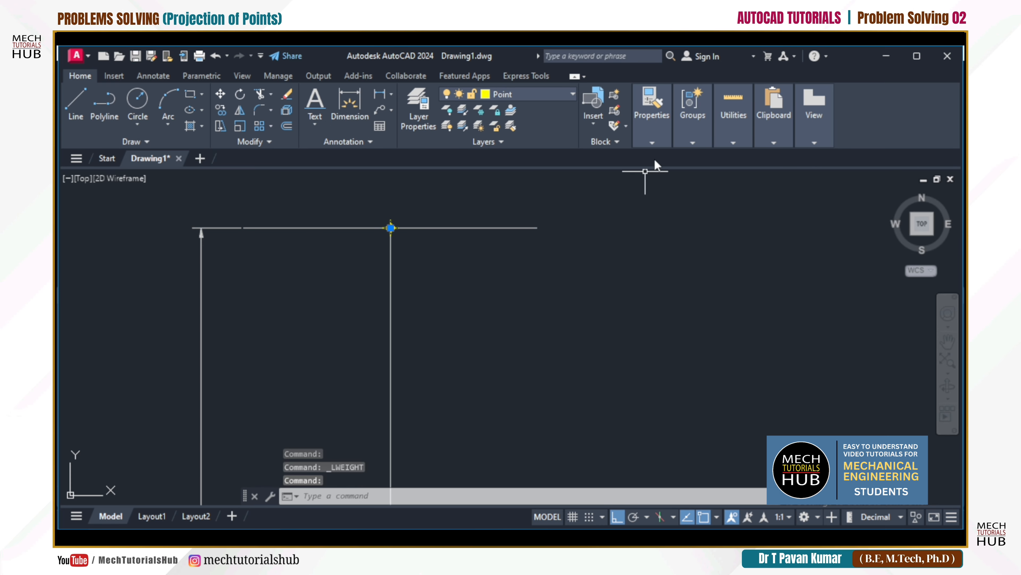
left_click(652, 133)
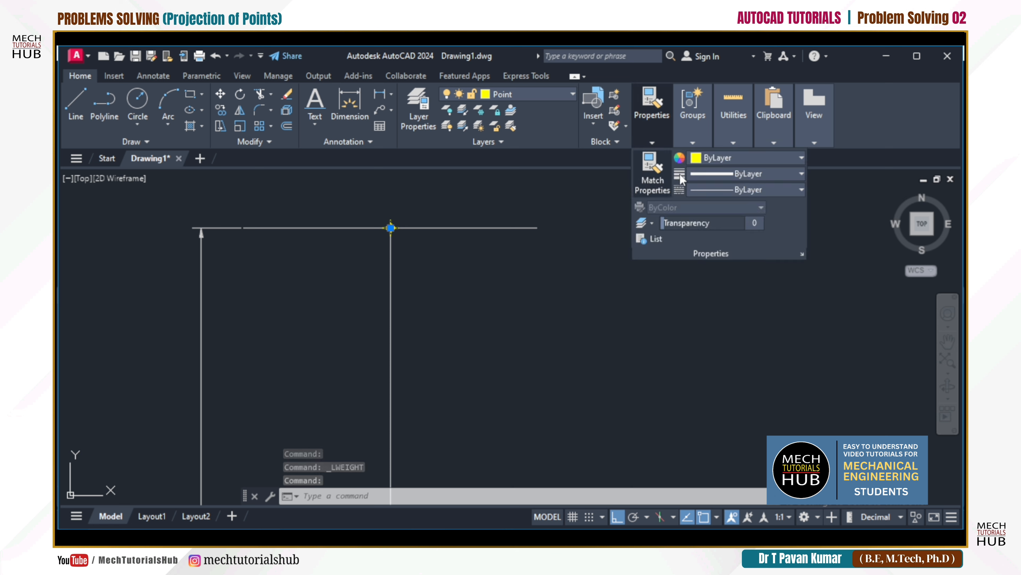
left_click(714, 173)
left_click(728, 343)
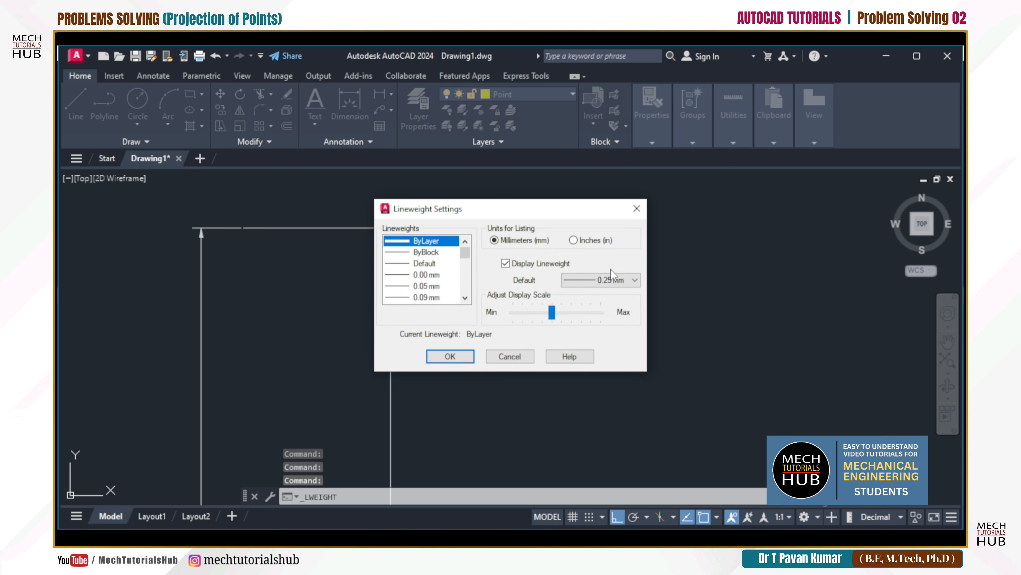
left_click(459, 359)
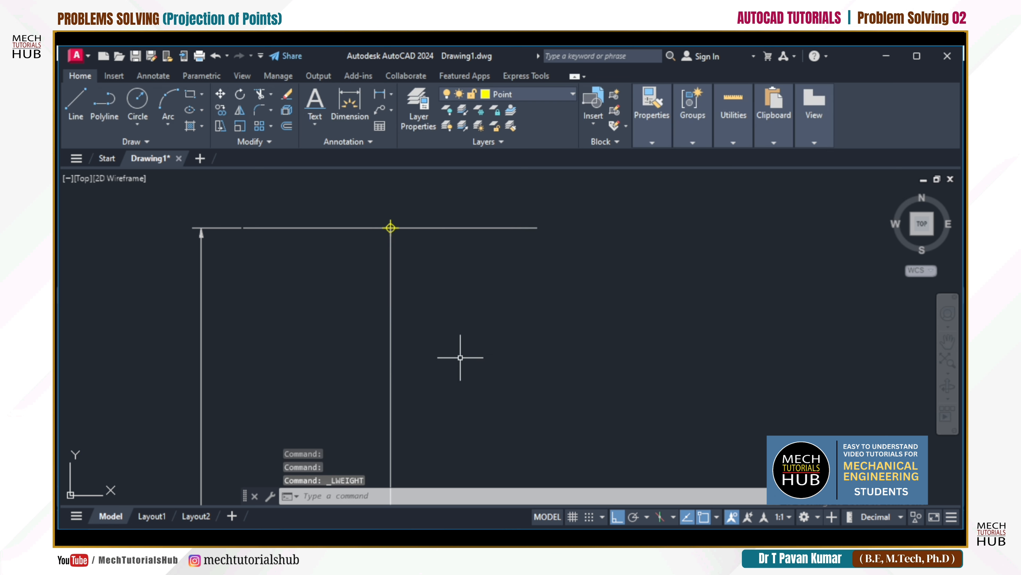
key("Escape")
key("Escape")
Examine the drawn projections of point P and the position given for point Q in the problem statement
scroll(484, 342, "down", 5)
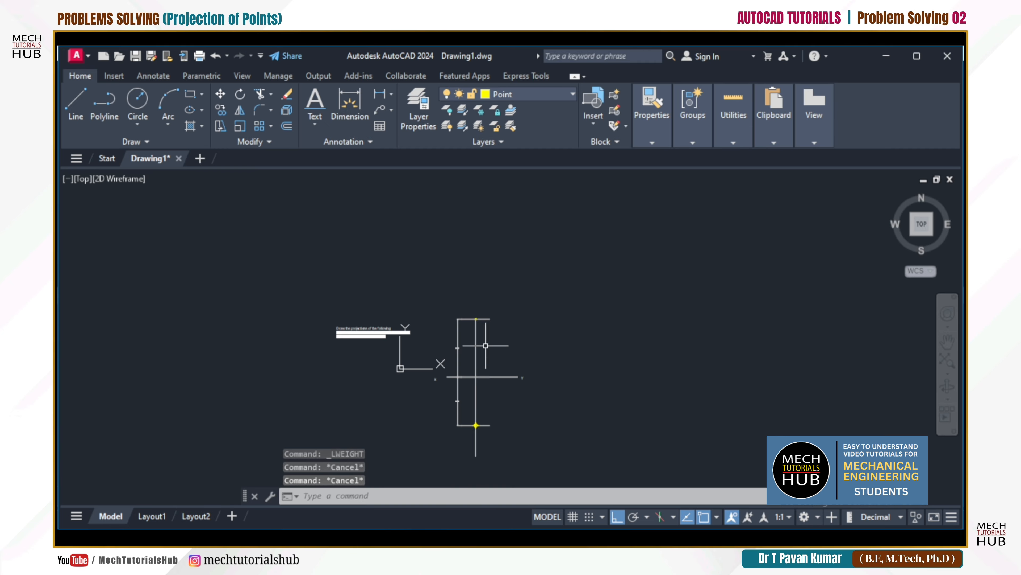
scroll(492, 411, "up", 5)
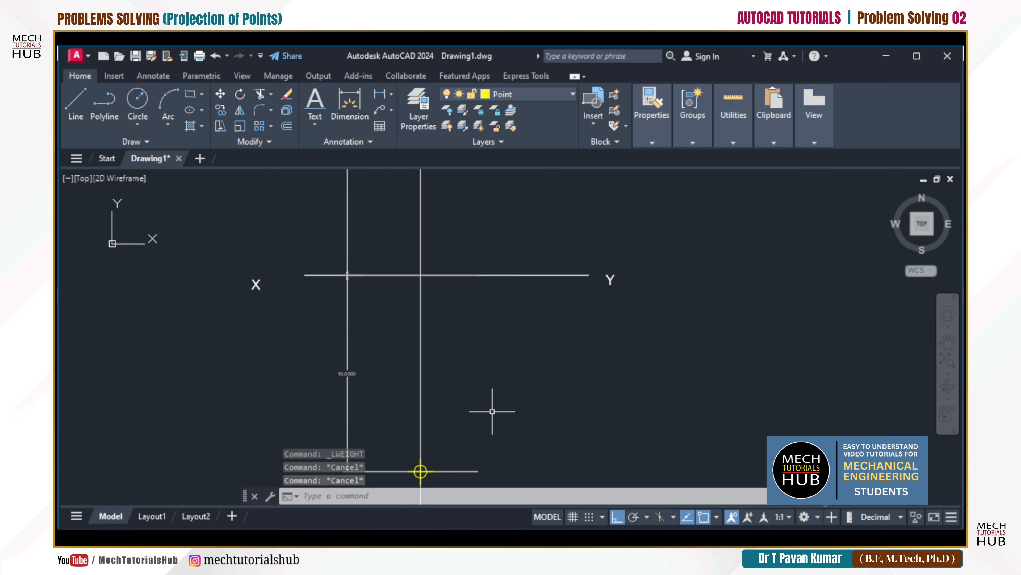
scroll(492, 412, "up", 5)
scroll(492, 412, "down", 9)
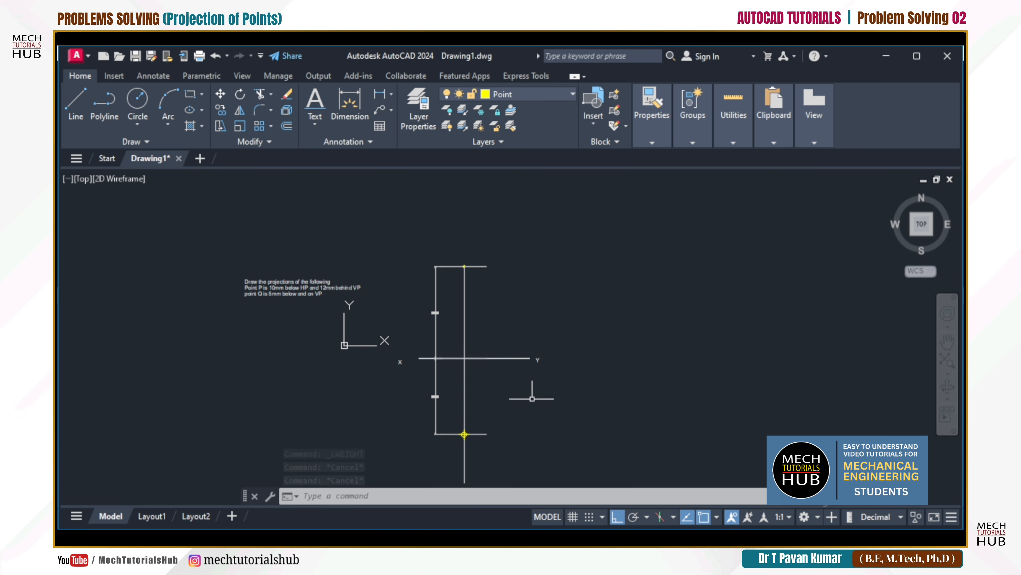
scroll(278, 291, "up", 4)
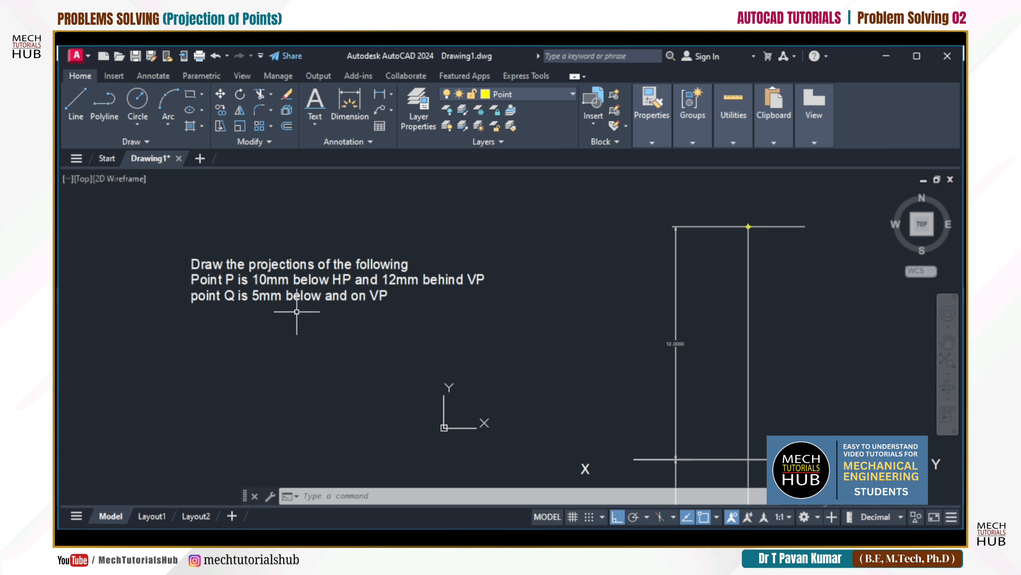
scroll(297, 290, "down", 2)
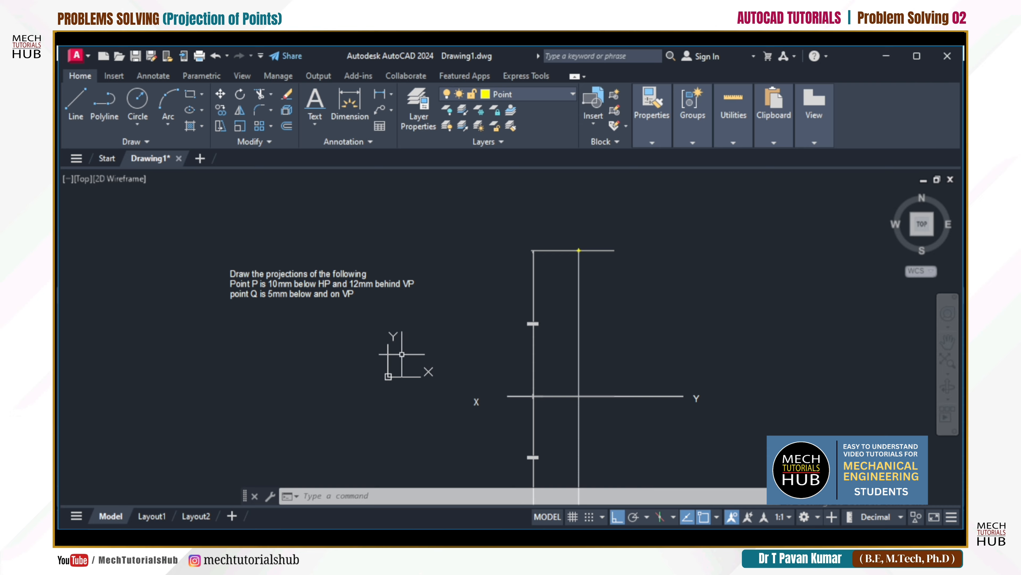
Delete the short Dimensions-layer line that lies on the XY line across the locus line
scroll(623, 342, "down", 3)
scroll(638, 356, "up", 3)
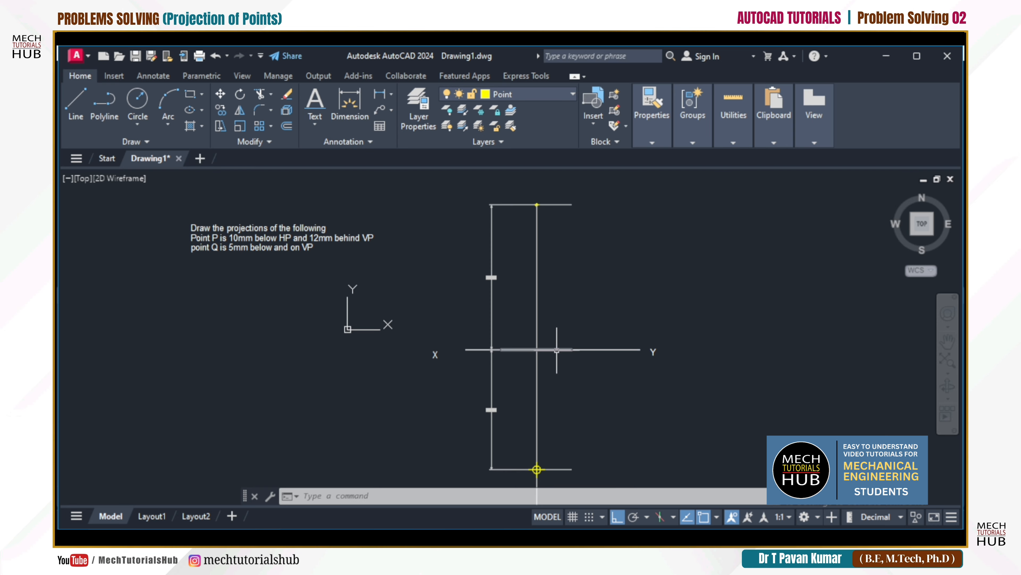
left_click(558, 349)
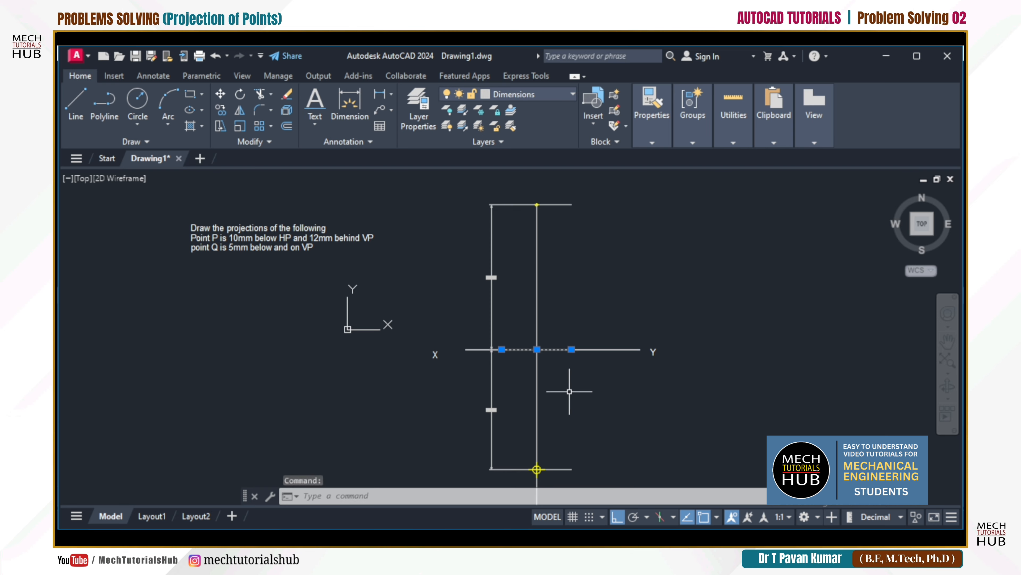
key("Delete")
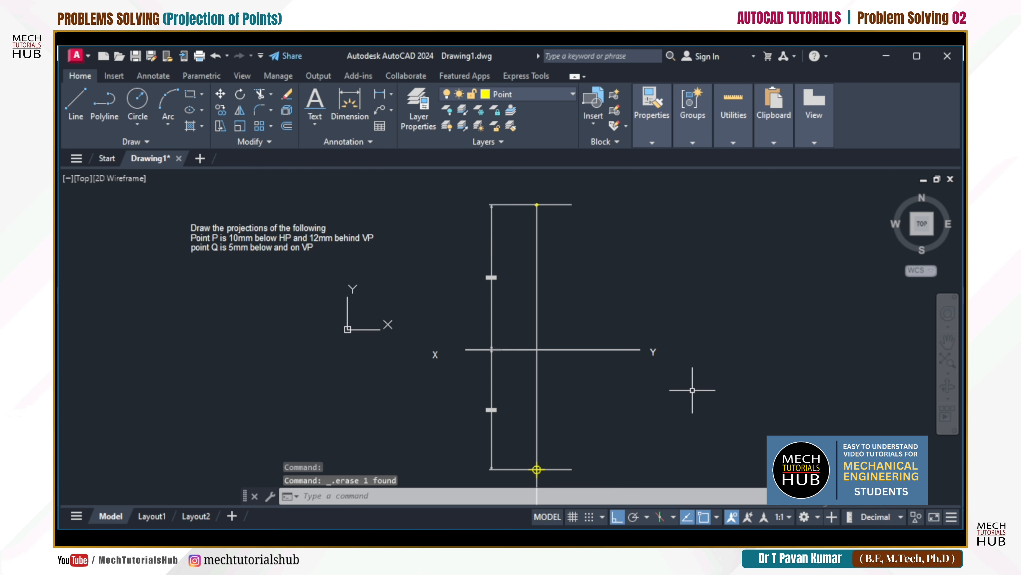
Make the Locus layer current and draw a horizontal line about 3 mm long on the XY line near its Y end
left_click(548, 92)
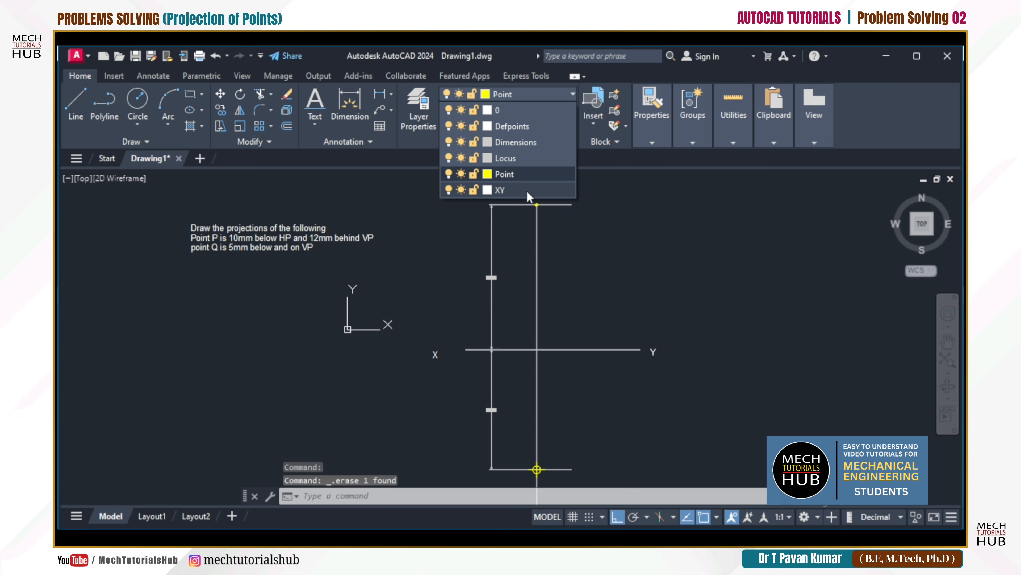
left_click(517, 158)
left_click(76, 103)
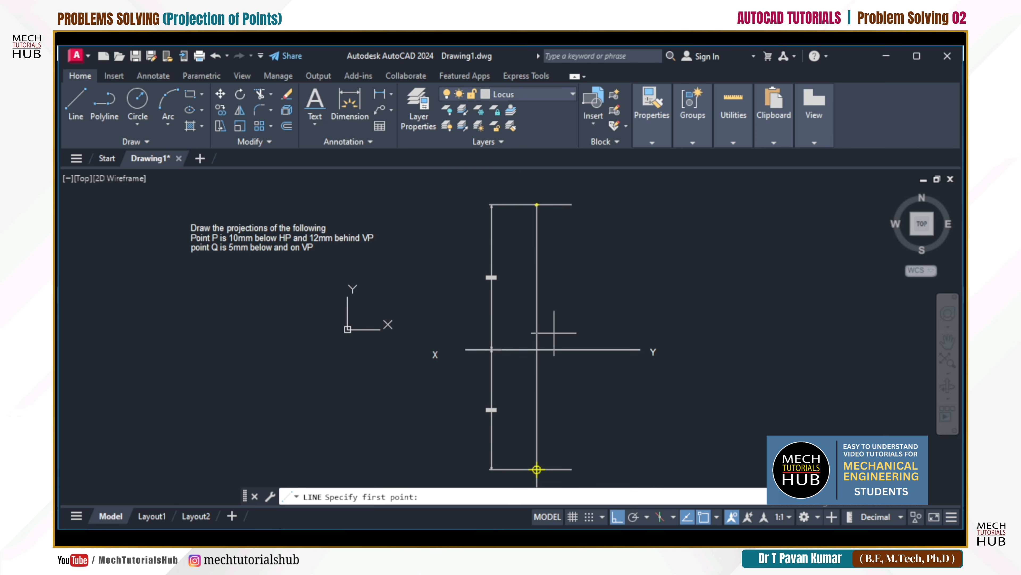
left_click(579, 348)
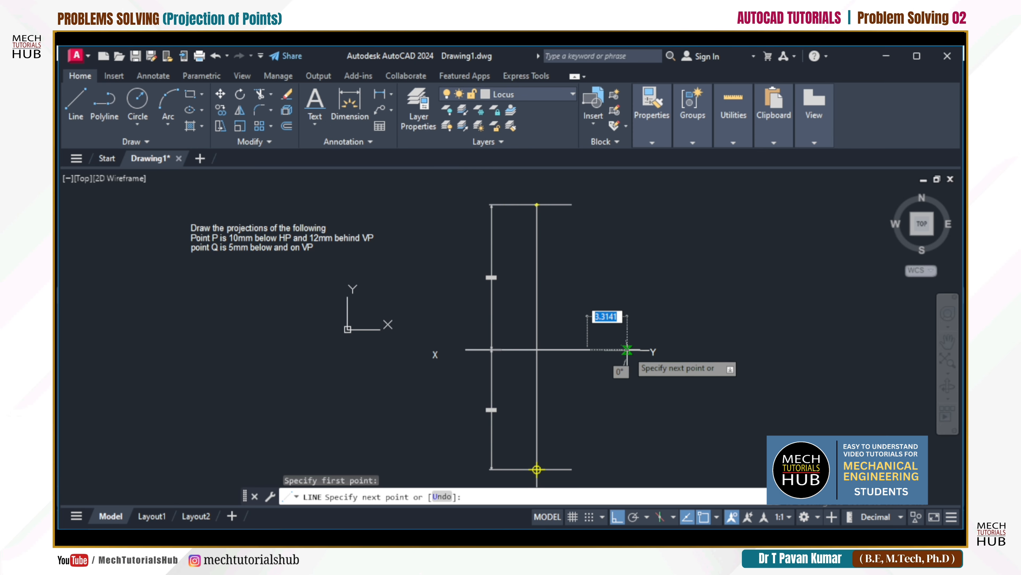
left_click(629, 349)
right_click(678, 304)
left_click(700, 306)
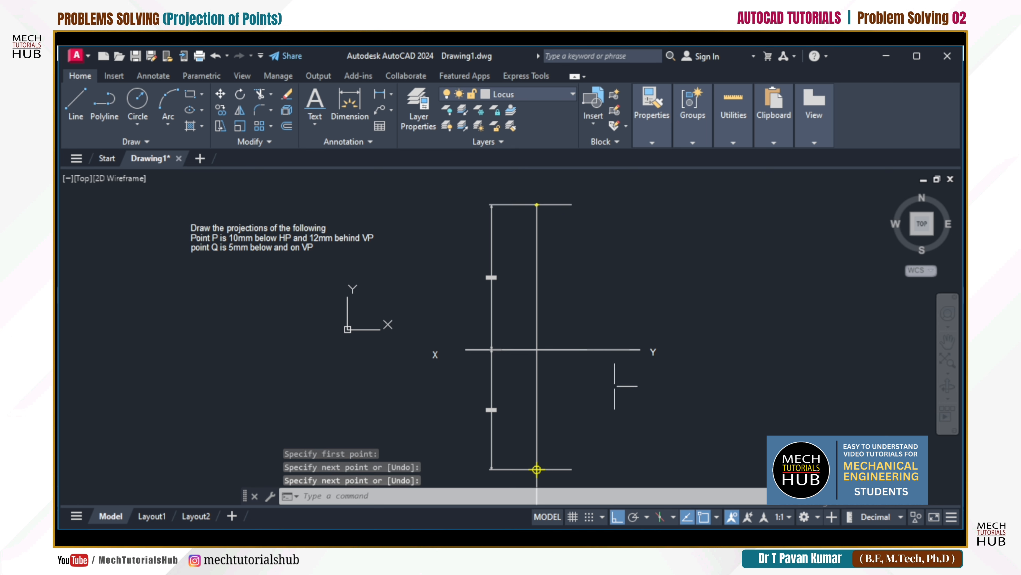
Offset the short line near the Y end 5 mm below the XY line
left_click(605, 349)
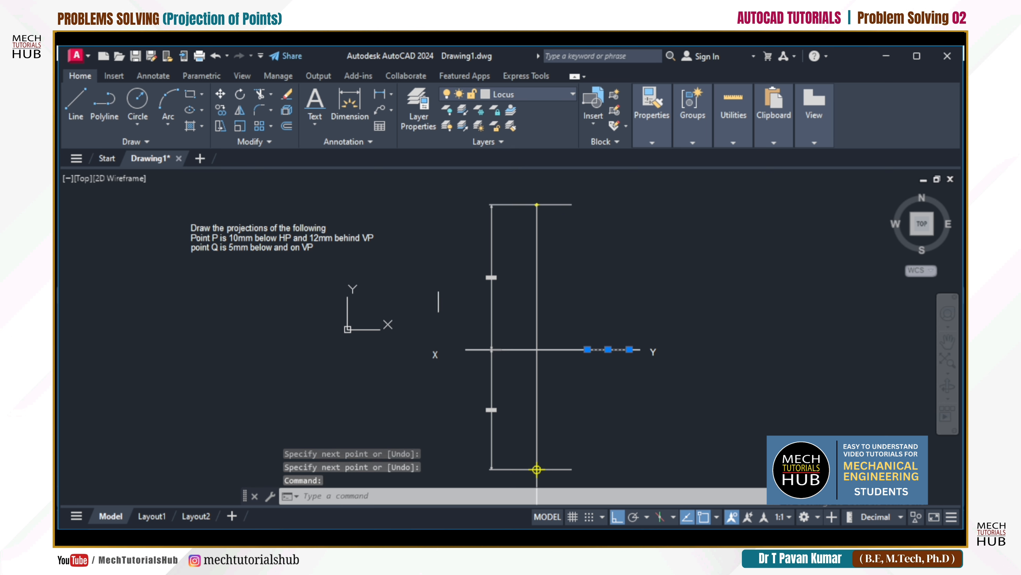
left_click(286, 125)
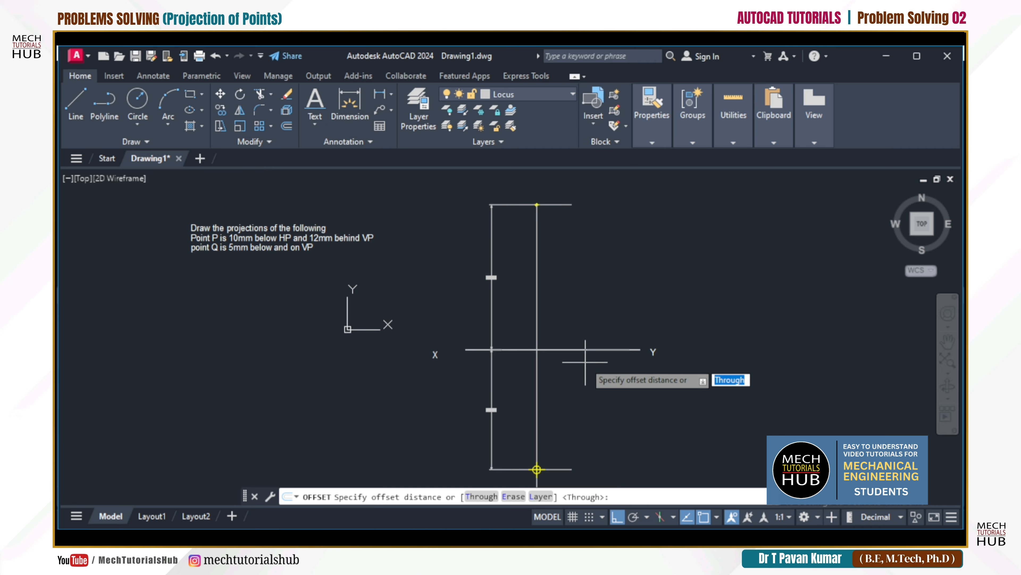
key("Return")
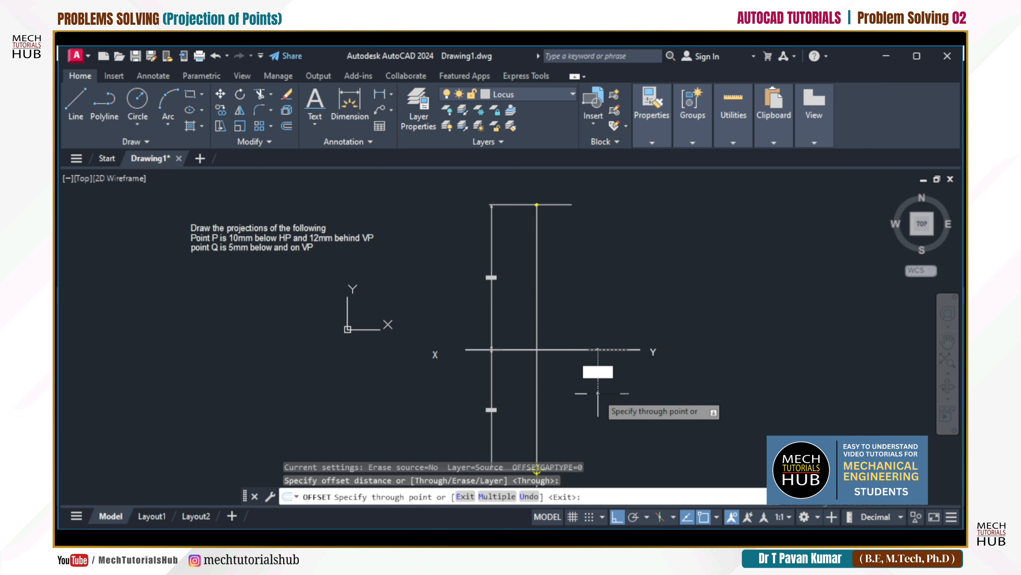
type("5")
key("Return")
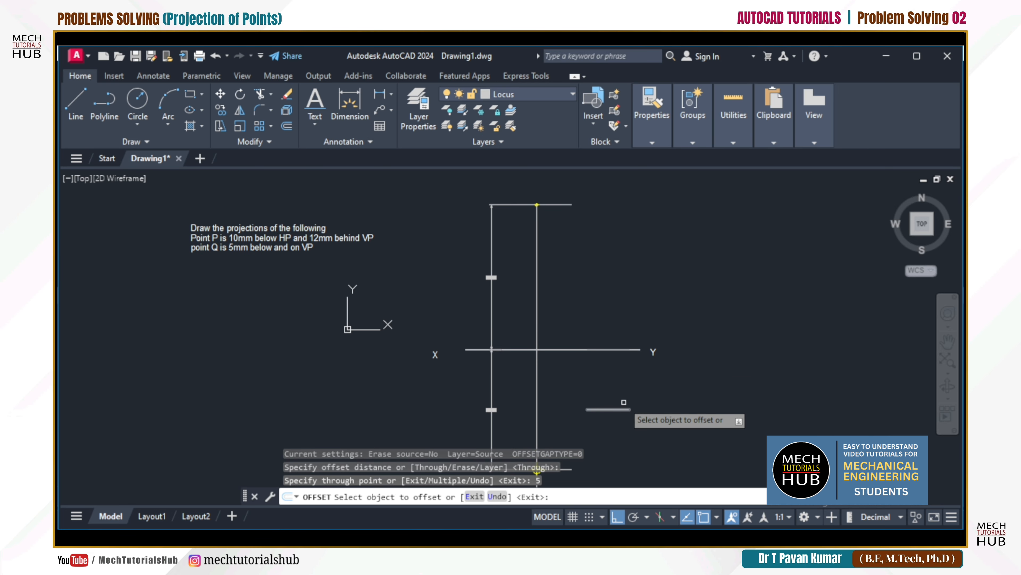
key("Escape")
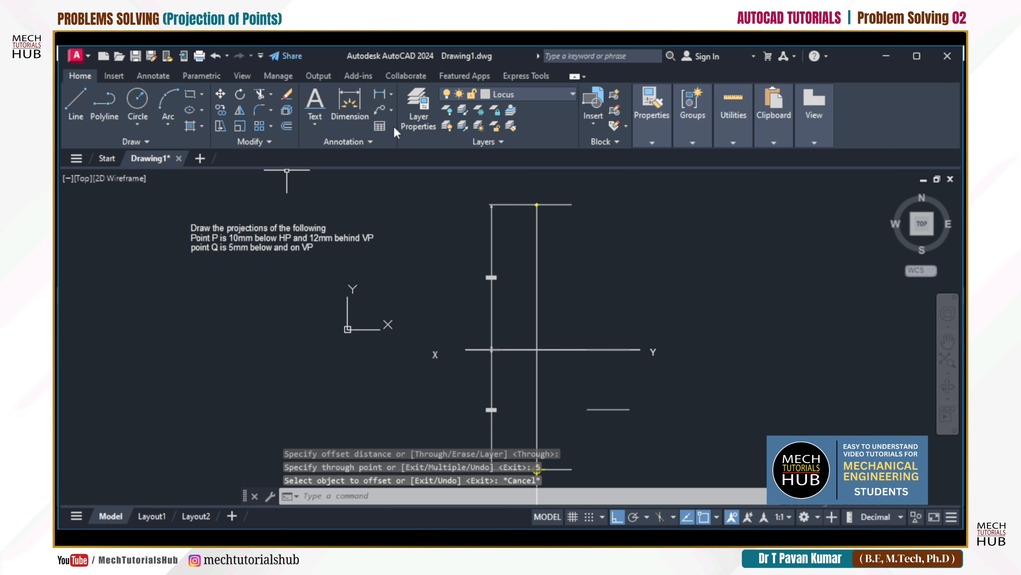
Make the Dimensions layer current and add a vertical linear dimension between the short offset line near Y and the XY line
left_click(508, 95)
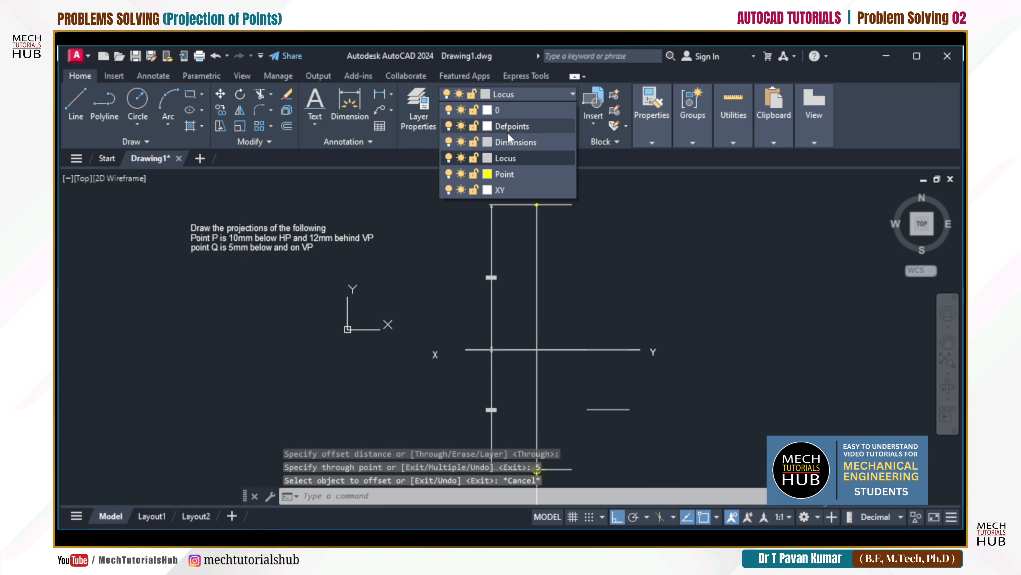
left_click(508, 143)
left_click(378, 95)
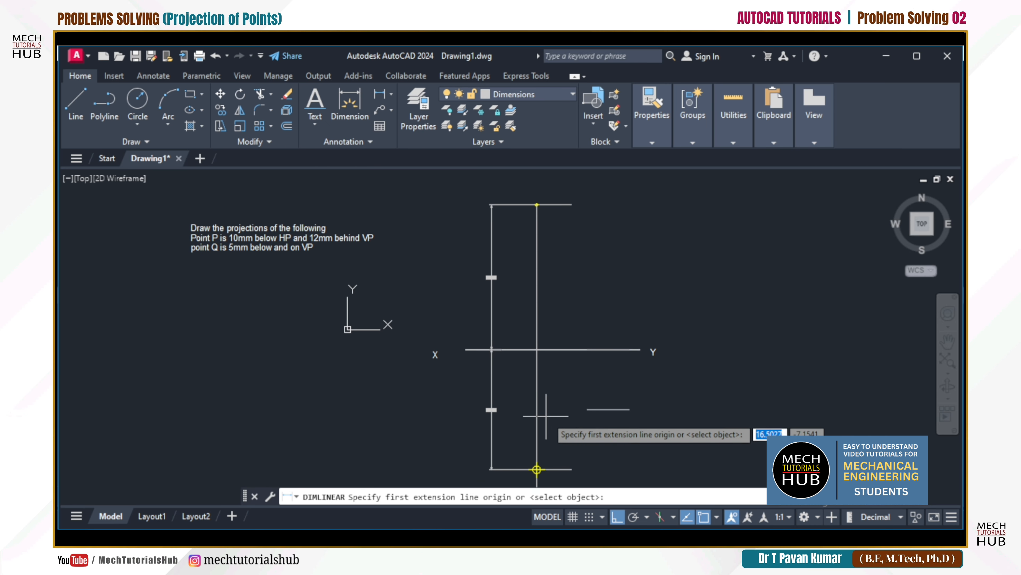
left_click(588, 409)
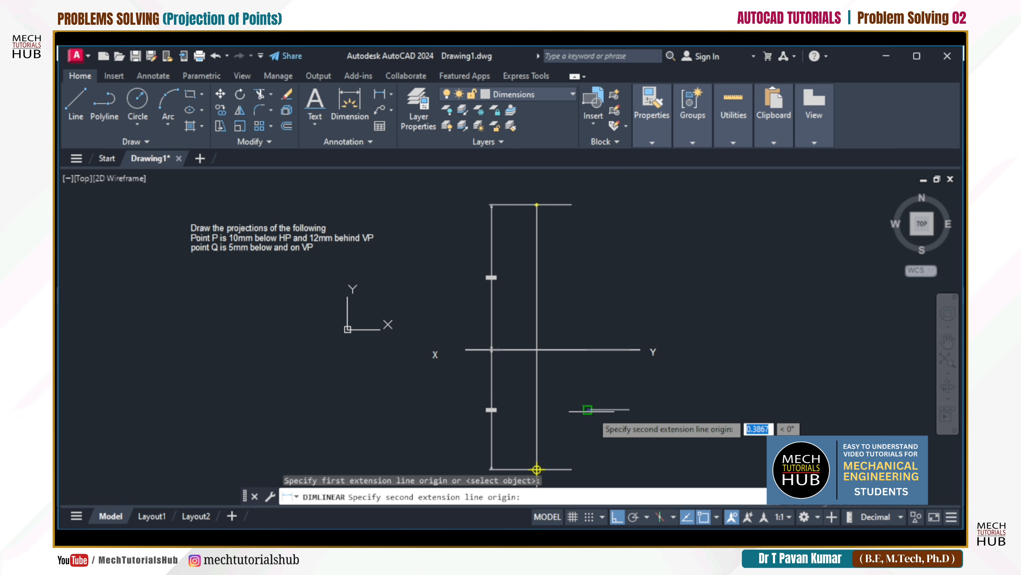
left_click(587, 350)
left_click(569, 378)
scroll(563, 388, "up", 6)
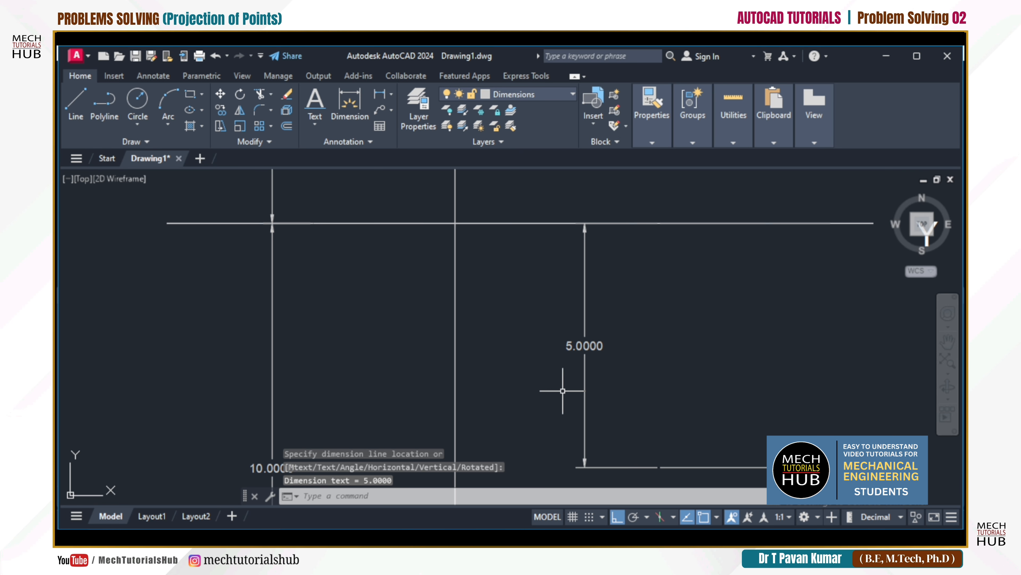
scroll(563, 387, "down", 2)
scroll(700, 403, "down", 2)
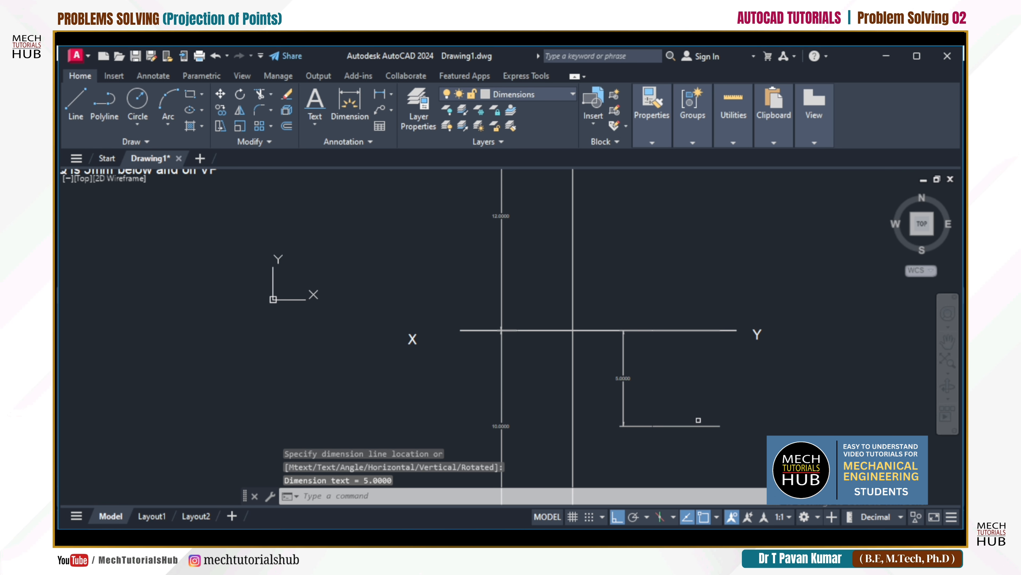
type("p")
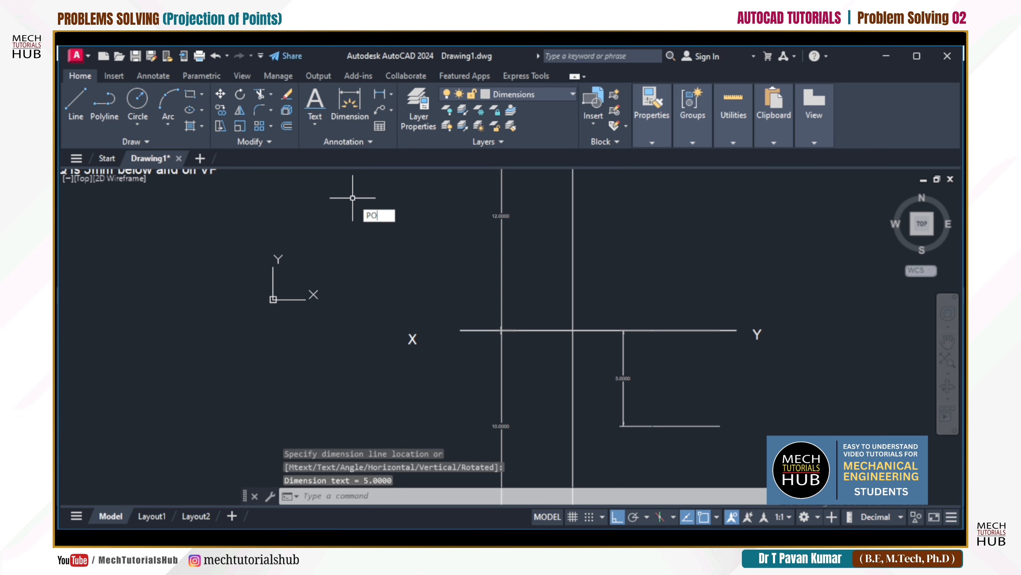
type("o")
key("Return")
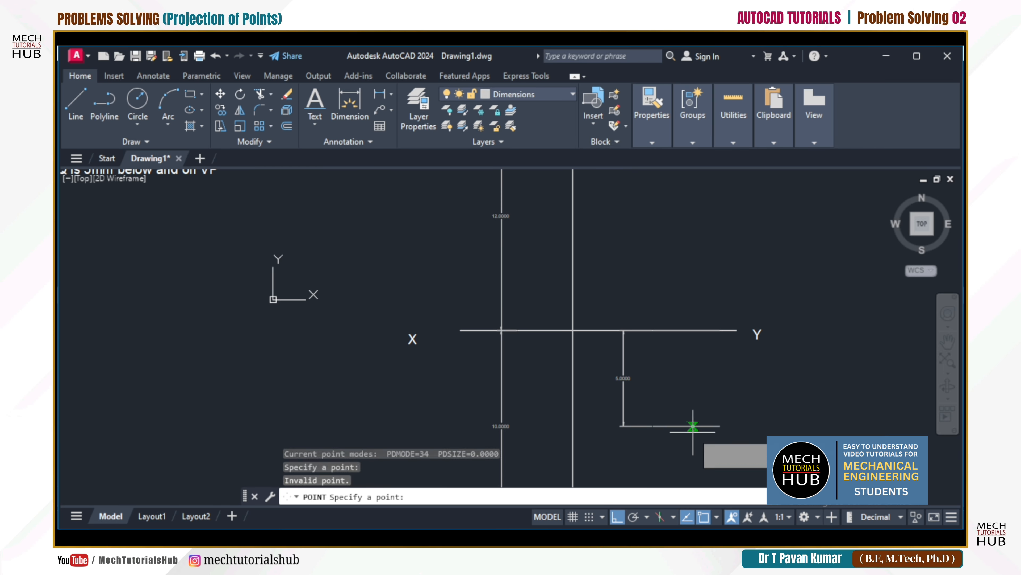
left_click(686, 425)
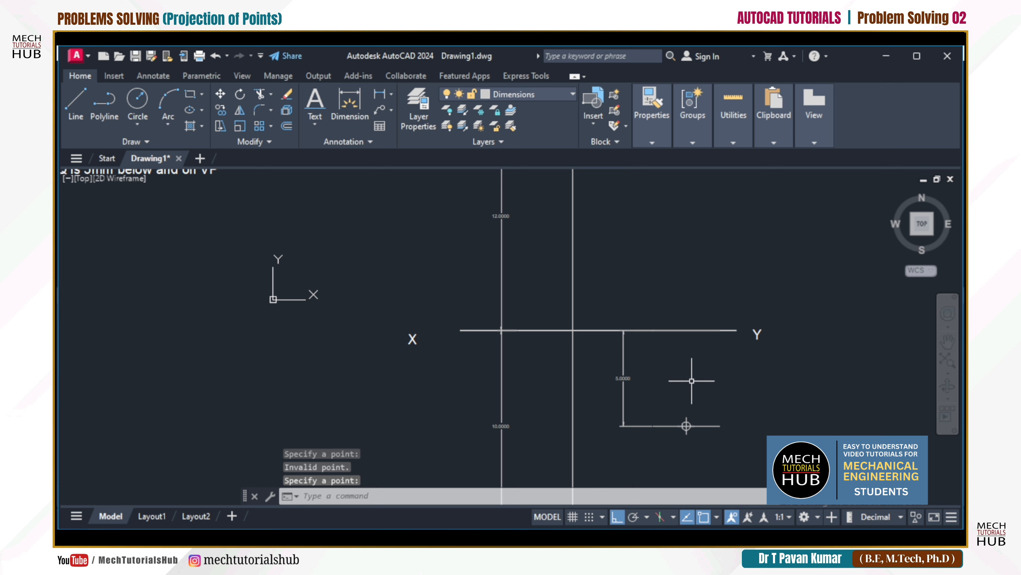
key("ctrl+z")
Make the Point layer current and place a point for Q on the short line 5 mm below the XY line
left_click(530, 94)
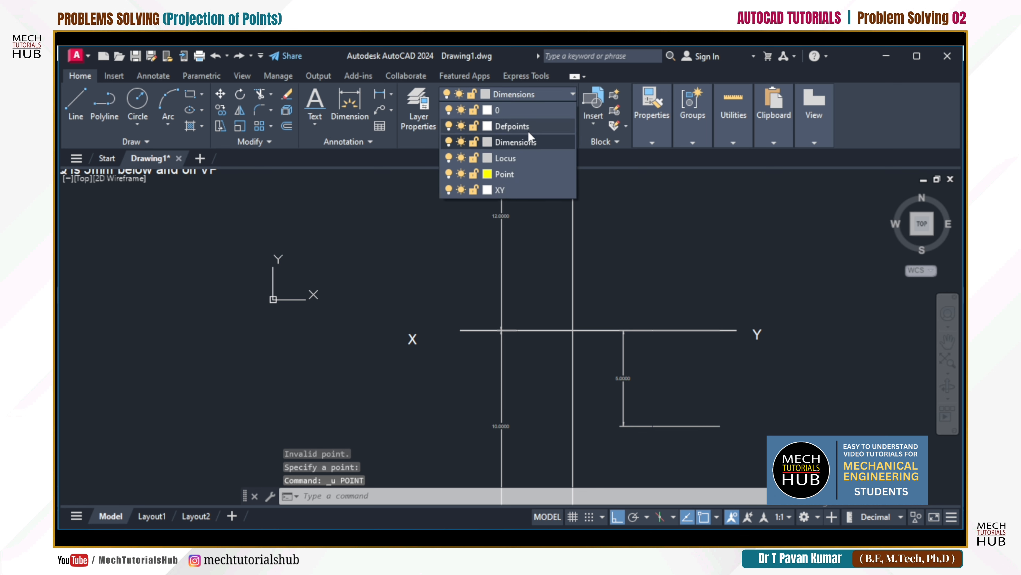
left_click(517, 173)
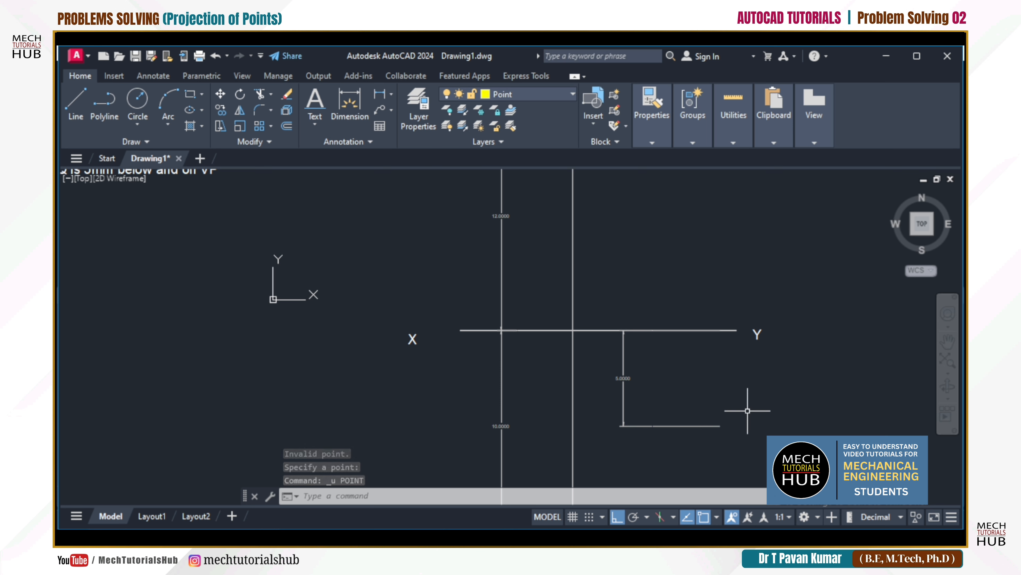
type("po")
key("Return")
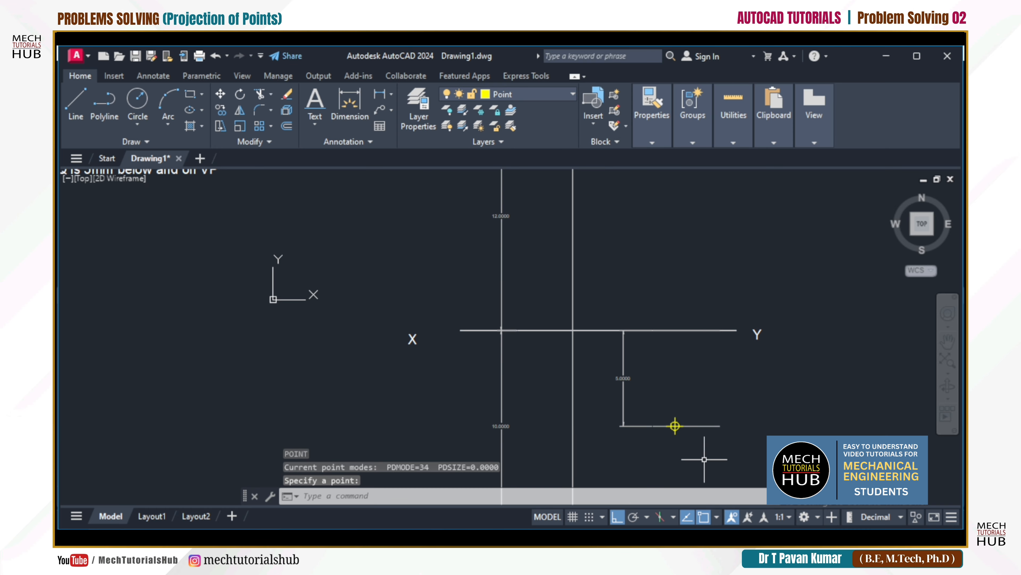
Make the Locus layer current and draw a vertical line from Q's lower point upward past the XY line
left_click(500, 96)
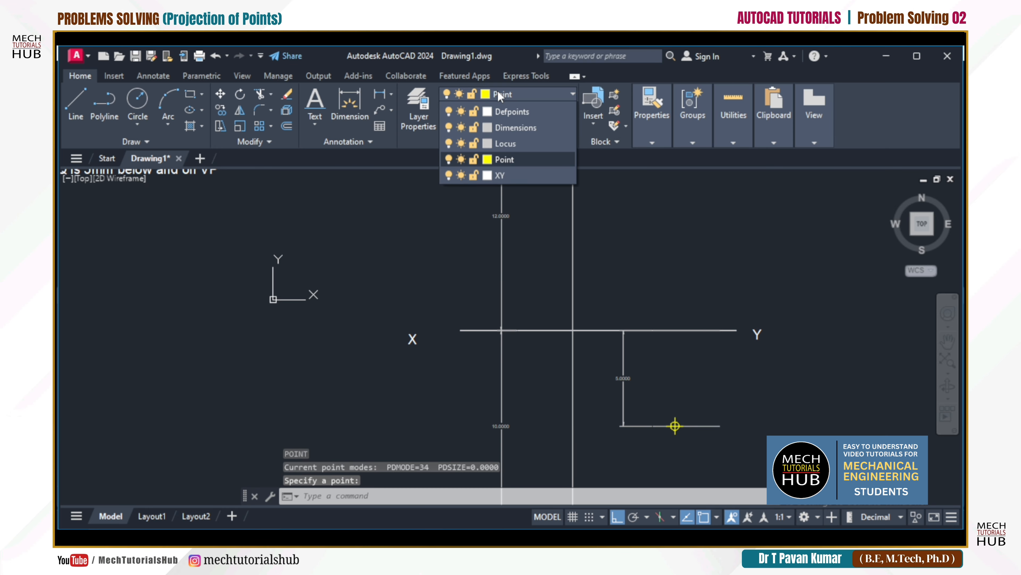
left_click(505, 159)
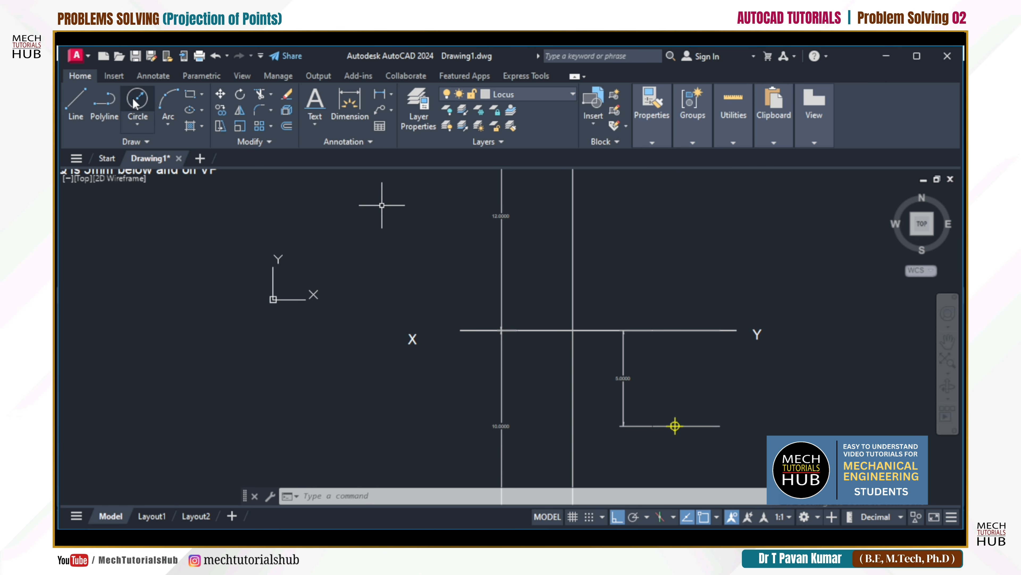
left_click(76, 112)
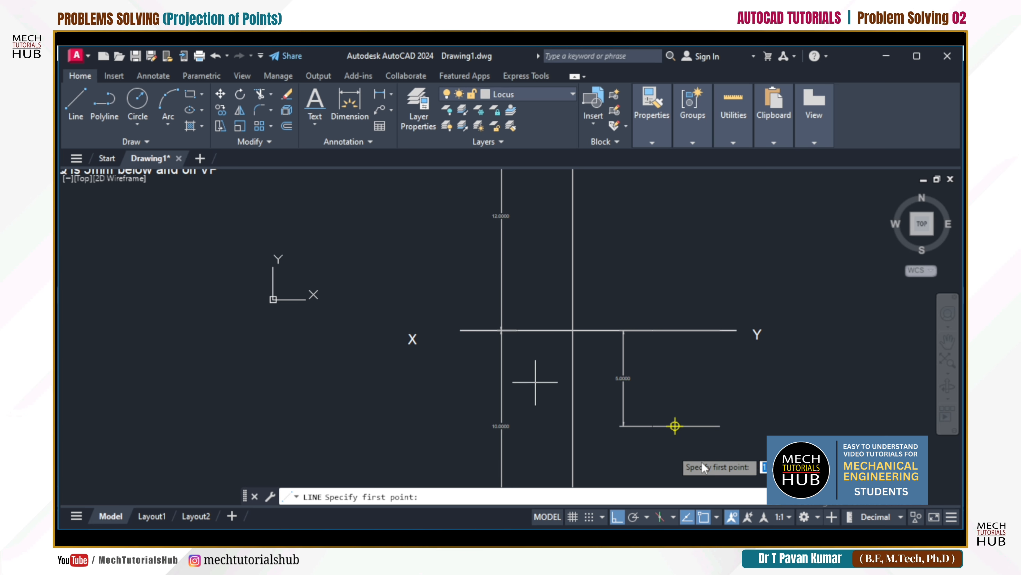
left_click(675, 426)
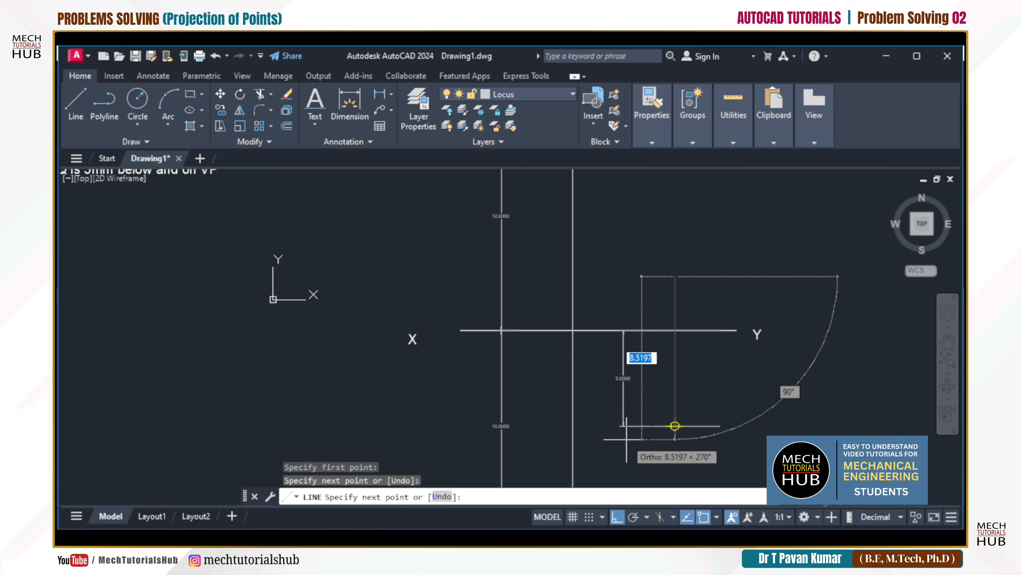
key("Escape")
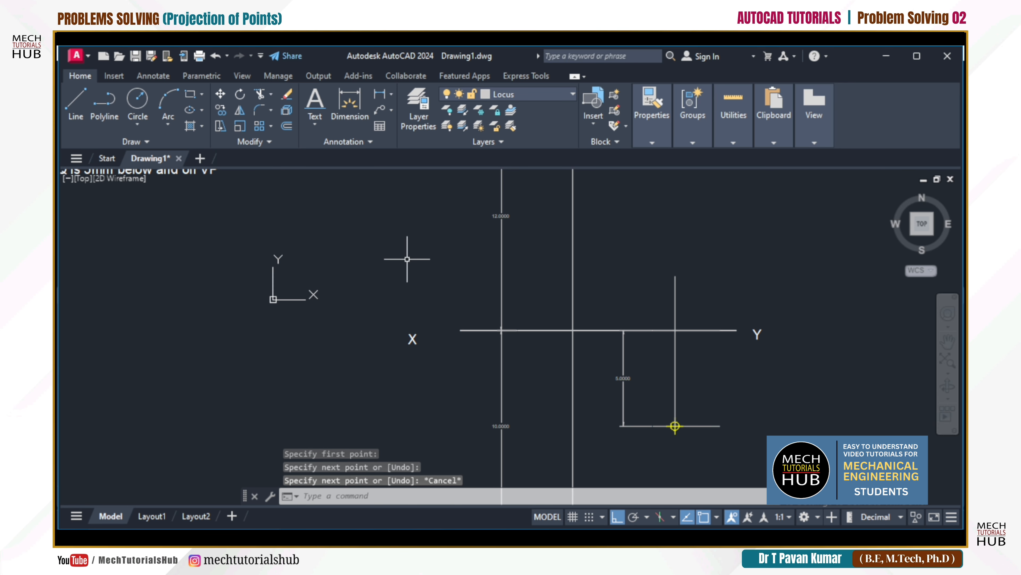
type("po")
key("Return")
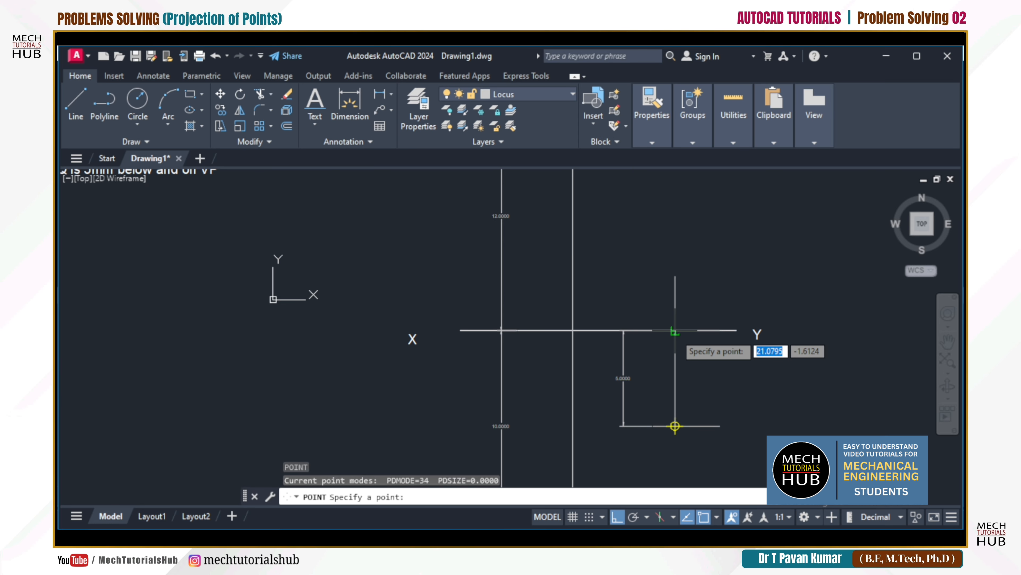
left_click(675, 330)
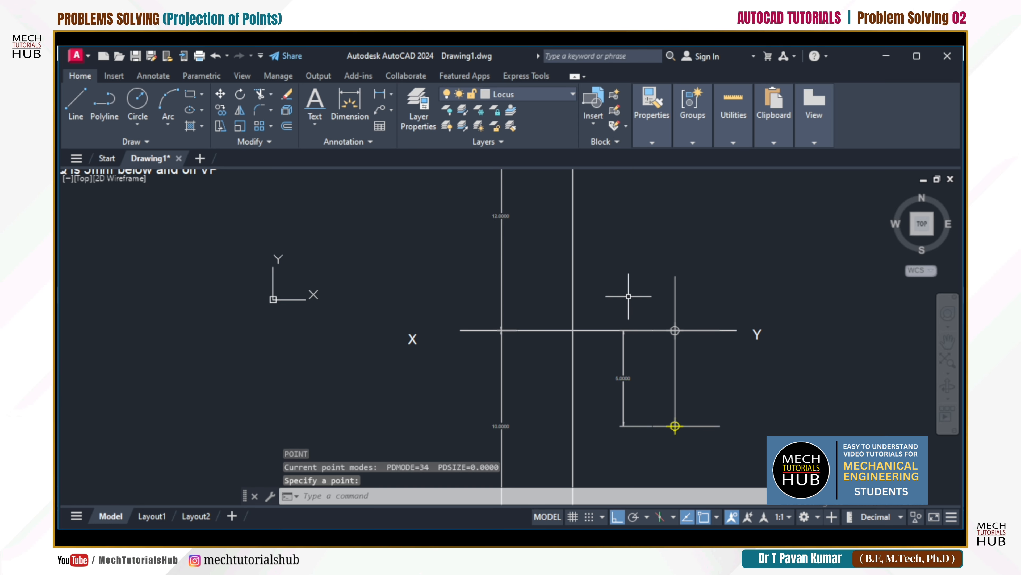
key("ctrl+z")
Make the Point layer current and place a point where Q's vertical locus line crosses the XY line
left_click(543, 96)
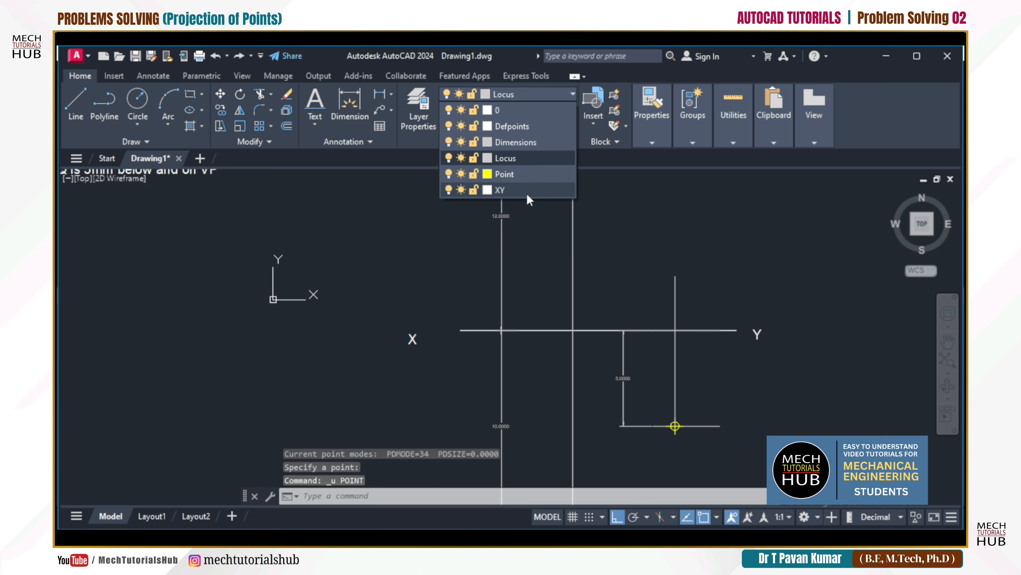
left_click(507, 176)
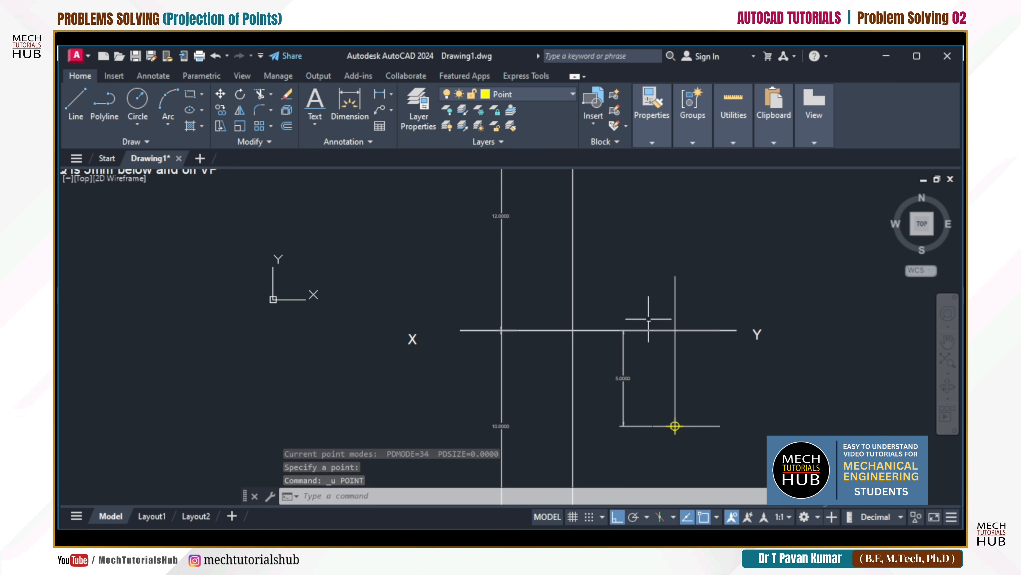
type("POo")
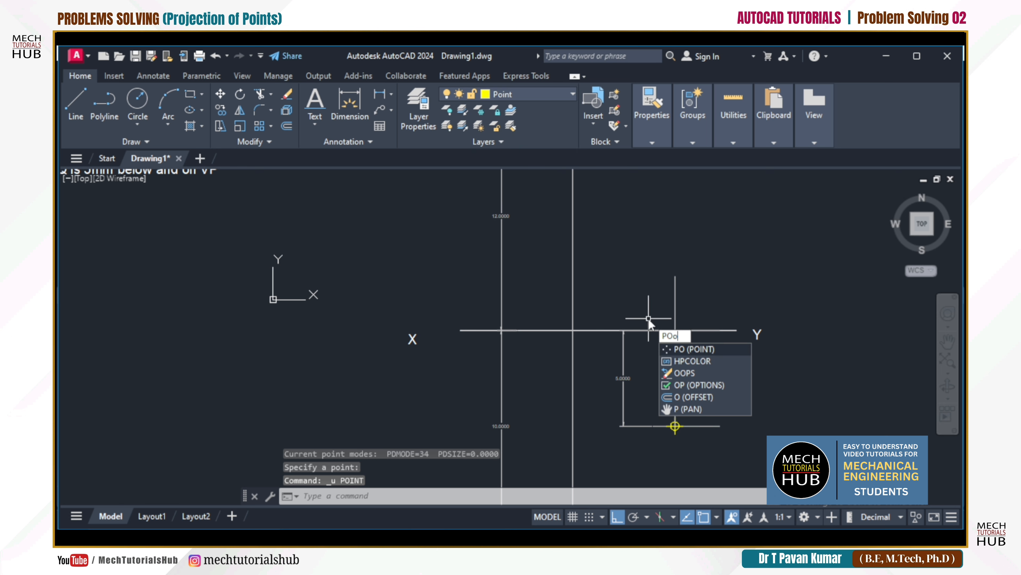
key("Return")
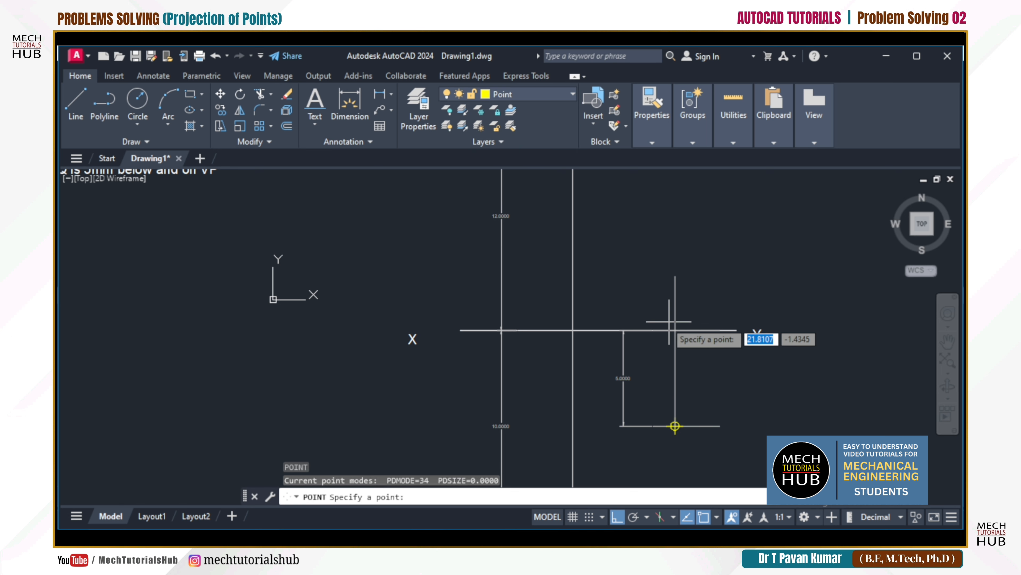
left_click(675, 331)
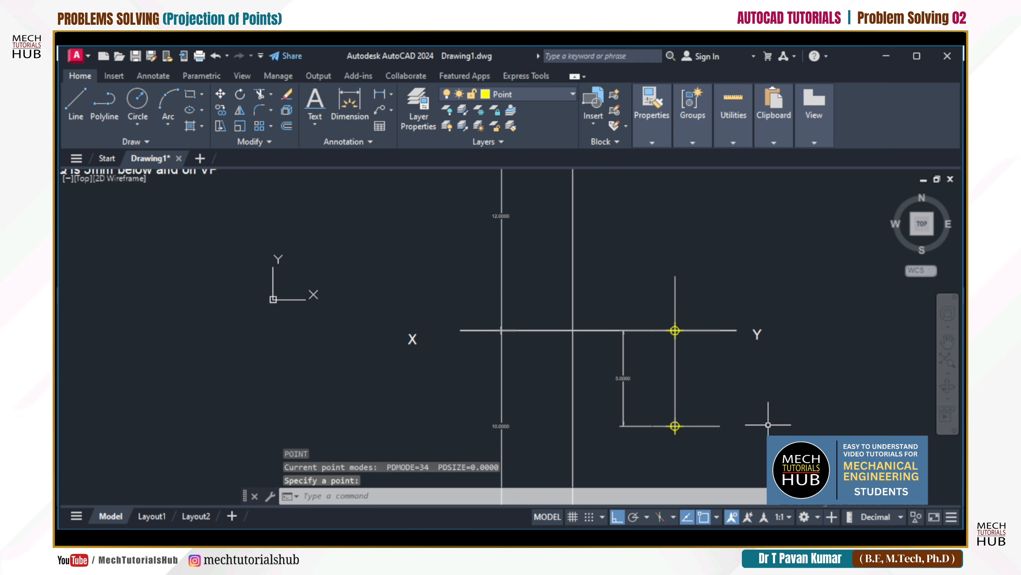
Replace the upper projection point of P with a new point at the top end of its vertical locus line
scroll(769, 421, "down", 4)
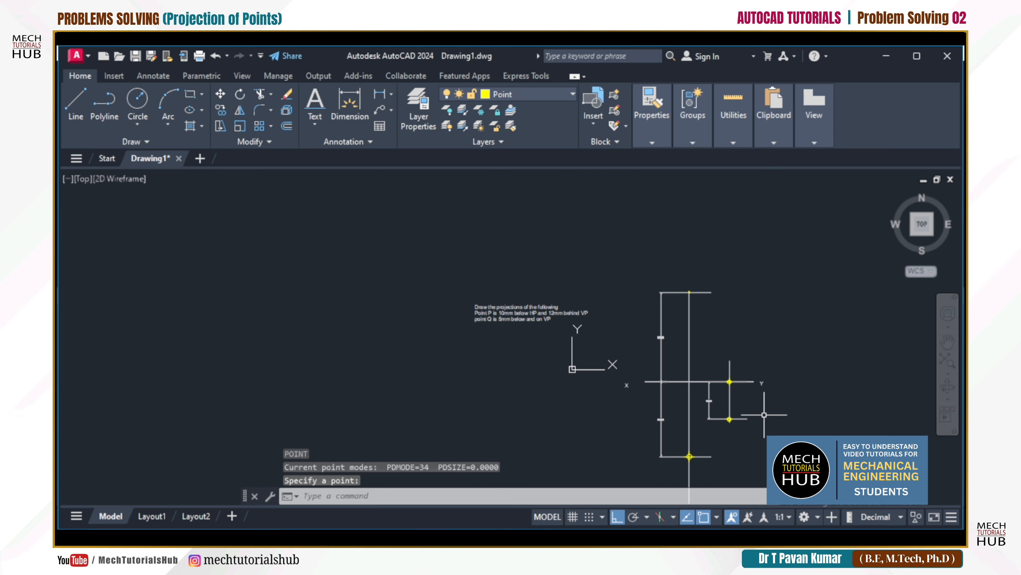
scroll(689, 291, "up", 10)
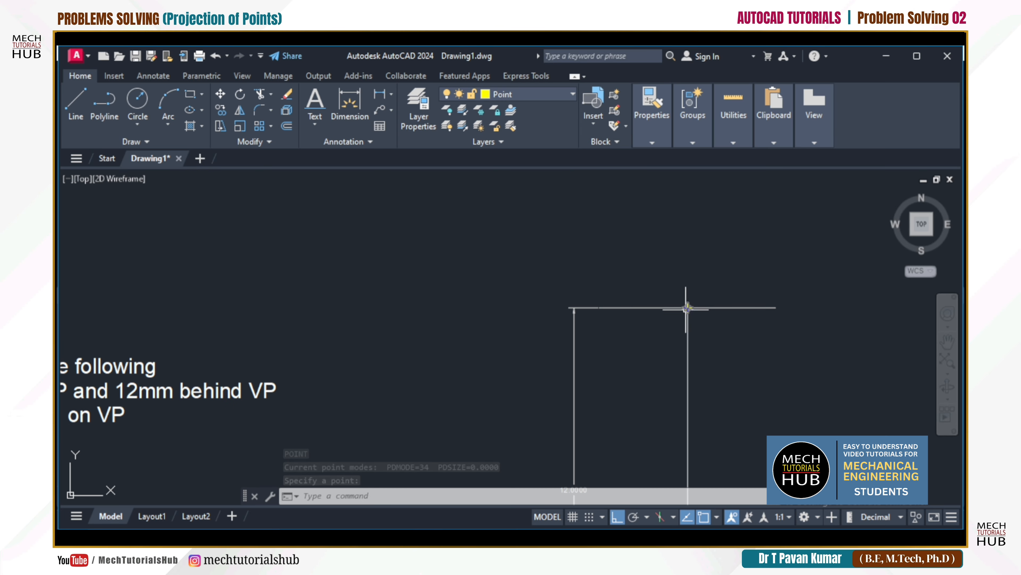
key("Delete")
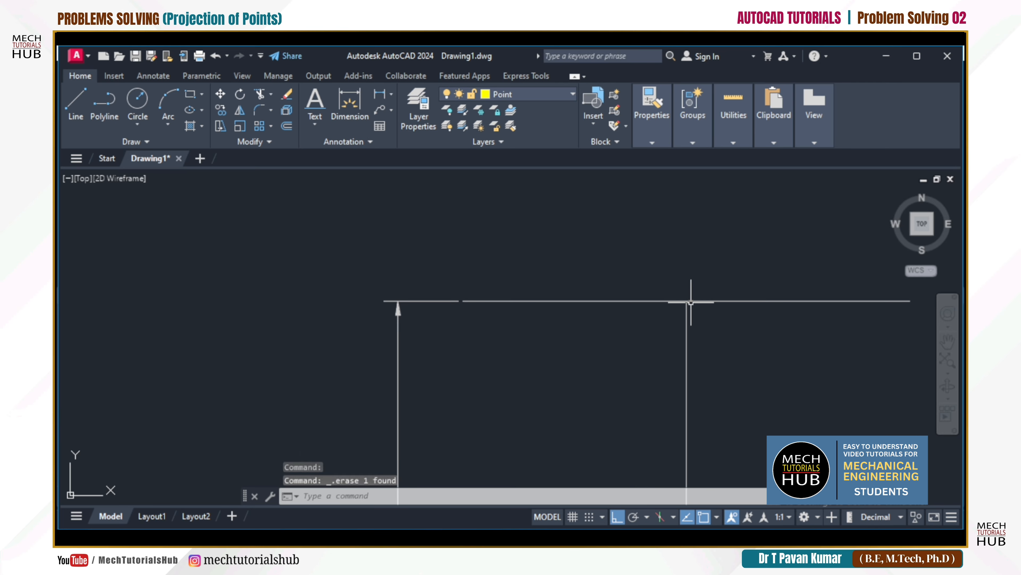
type("po")
key("Return")
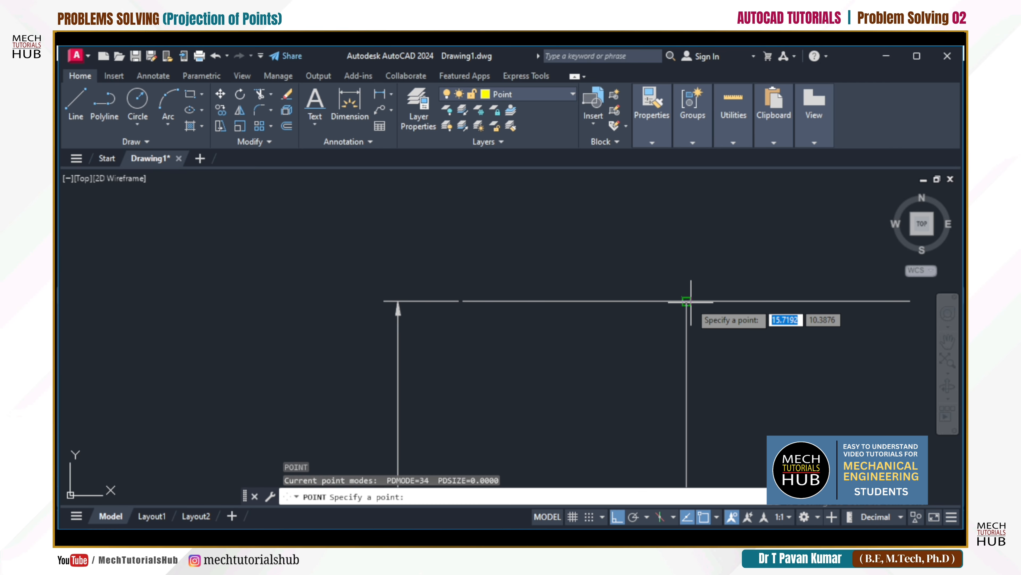
left_click(687, 300)
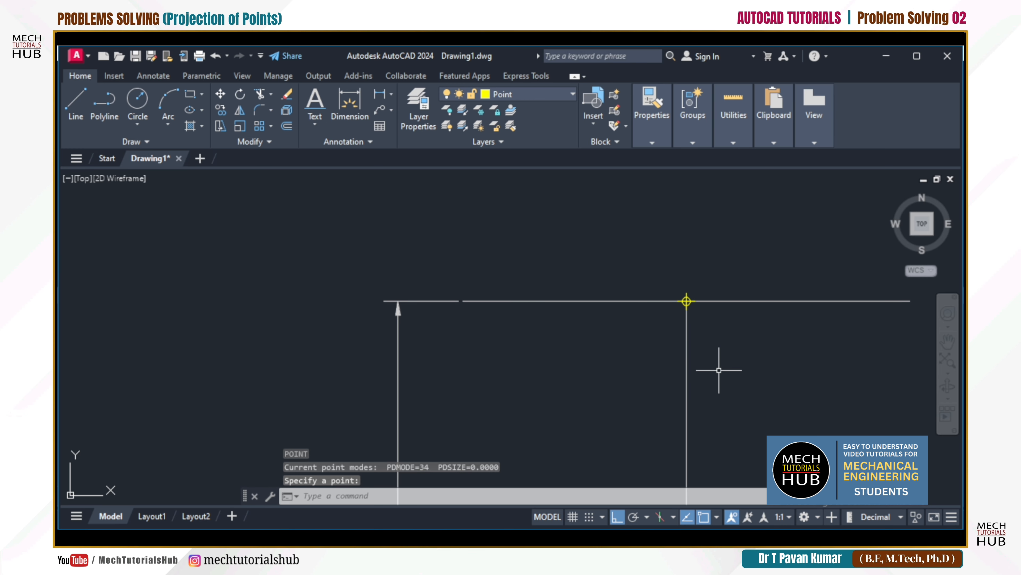
Add the single-line text label p1, 0.5 high with 0 rotation, just above the upper projection point of P
scroll(720, 366, "down", 8)
scroll(713, 394, "down", 6)
scroll(723, 421, "up", 6)
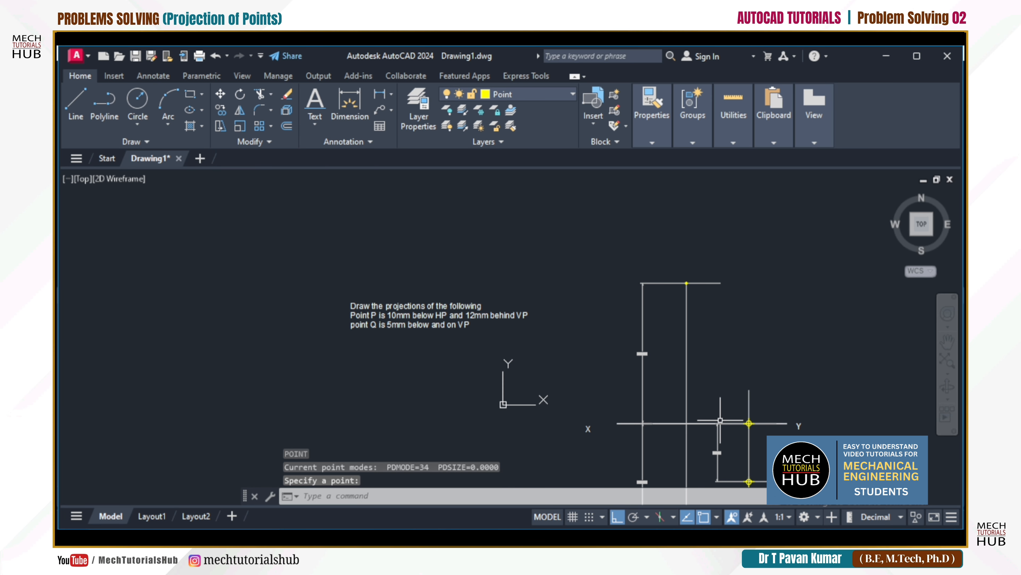
scroll(720, 395, "down", 4)
scroll(719, 394, "up", 7)
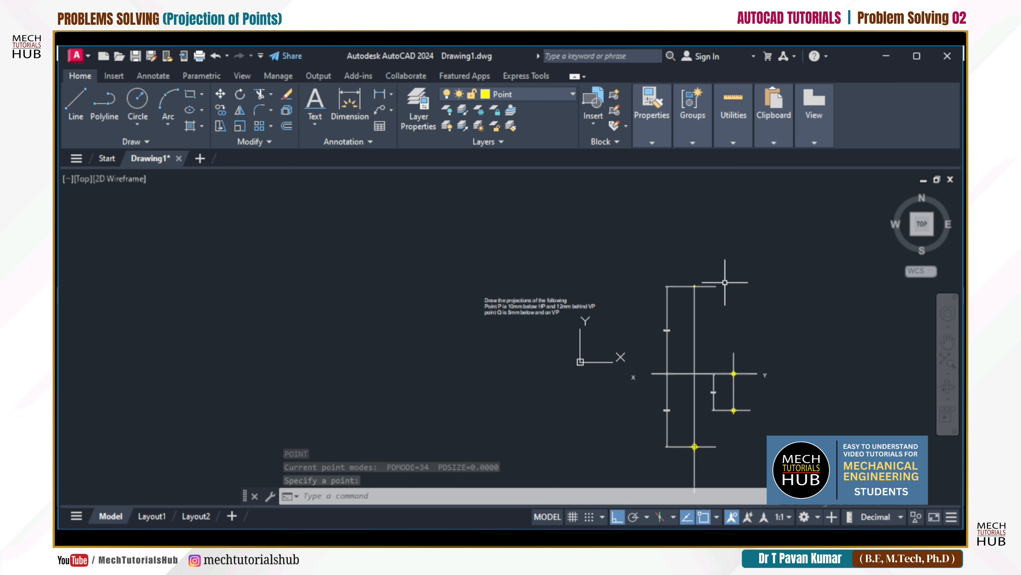
scroll(674, 272, "up", 6)
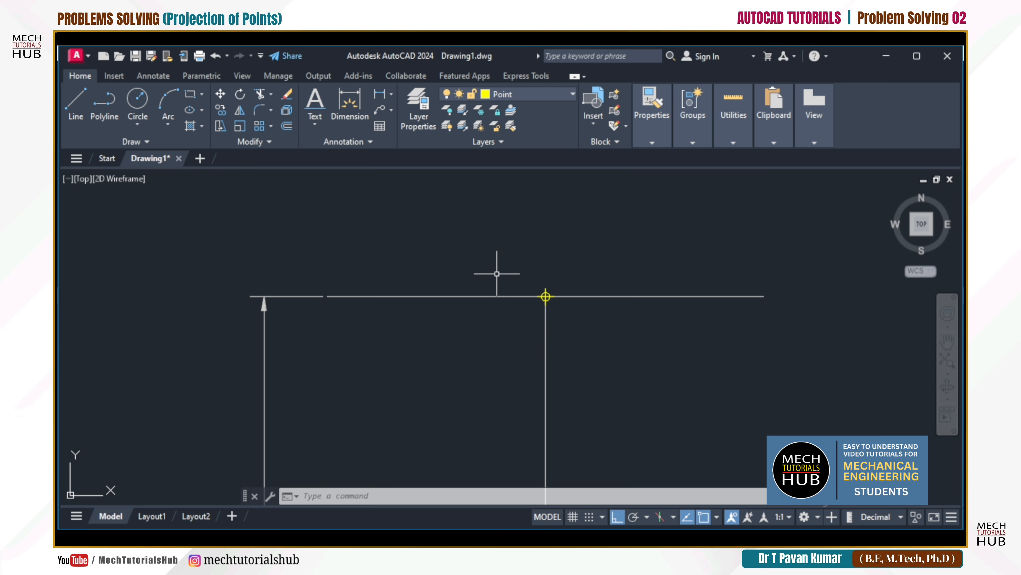
left_click(315, 102)
left_click(545, 297)
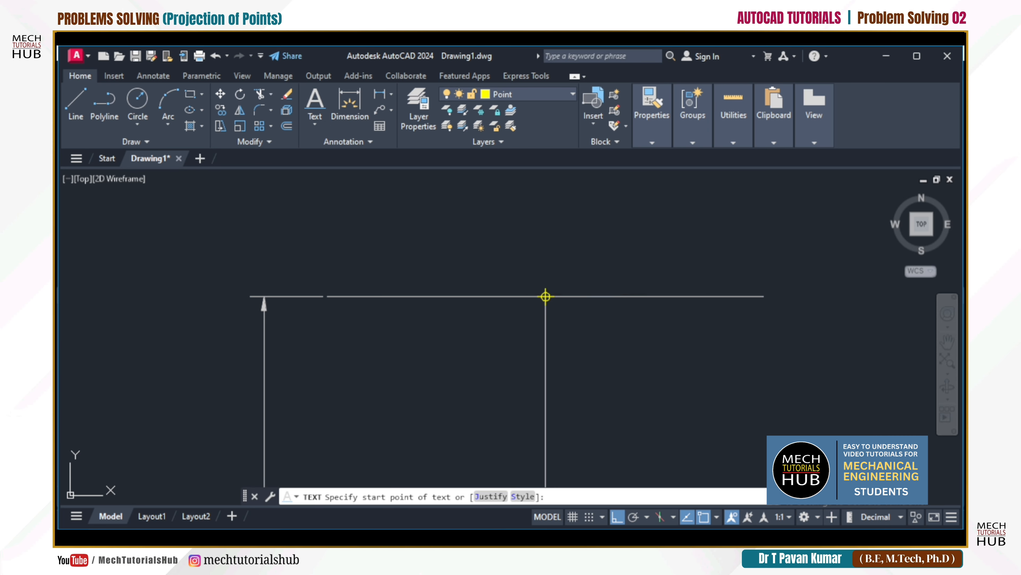
key("Return")
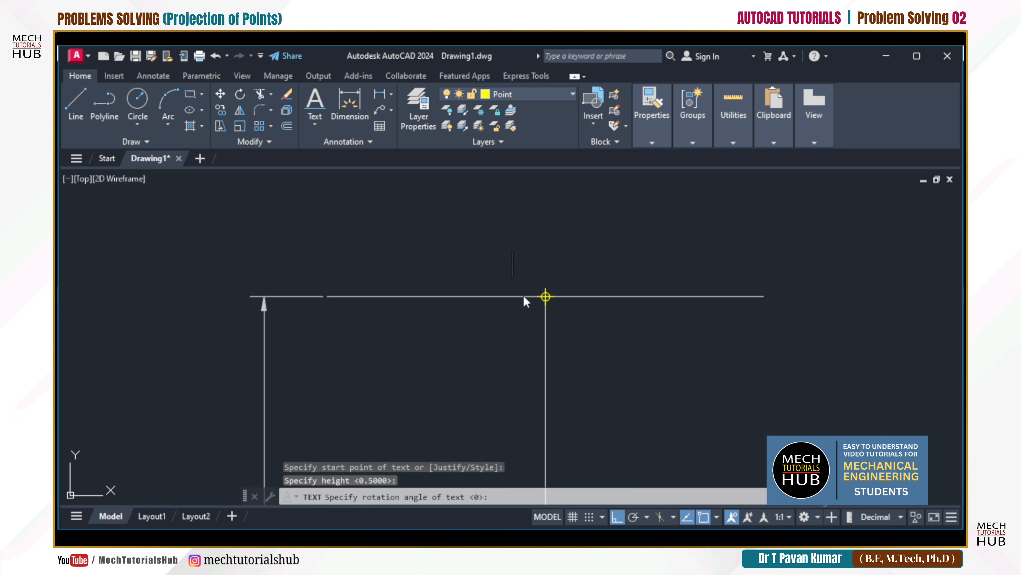
type("p")
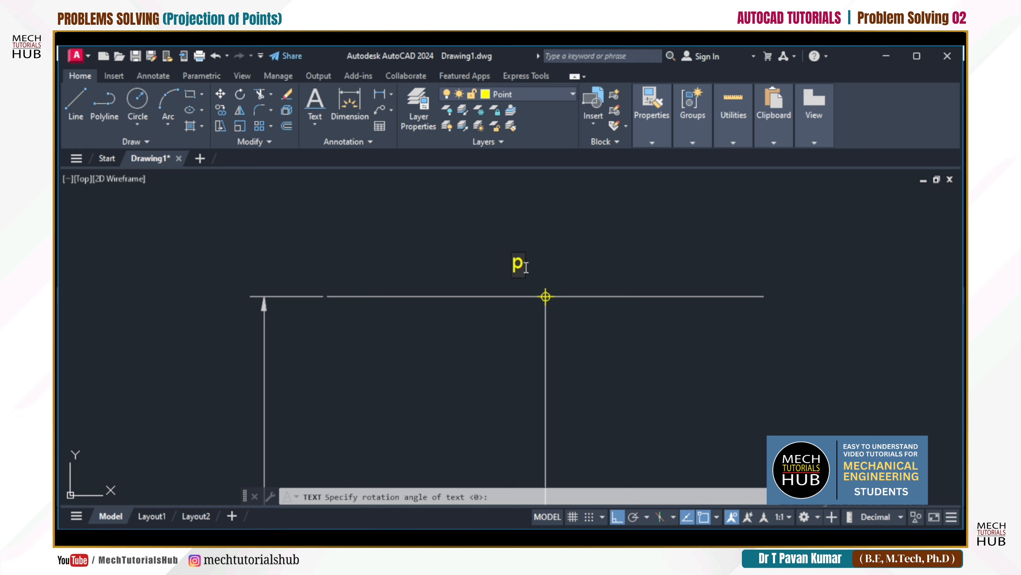
type("1")
scroll(543, 313, "down", 5)
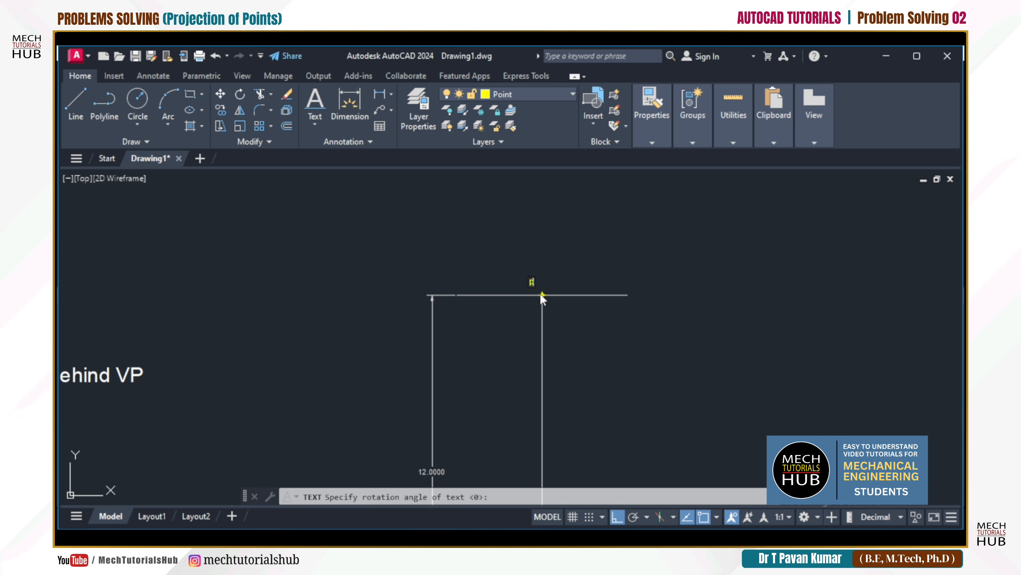
scroll(545, 288, "up", 8)
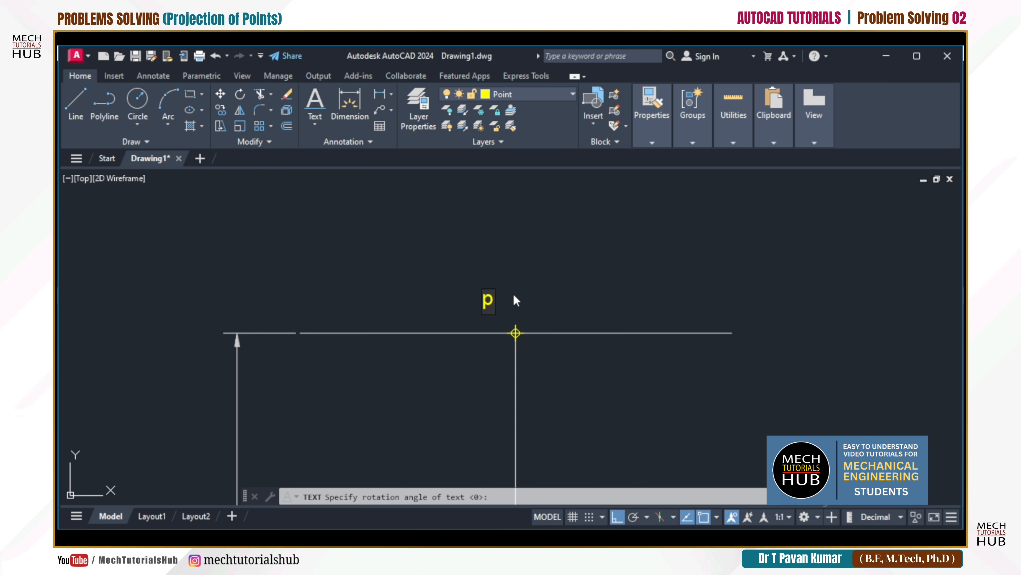
type("1")
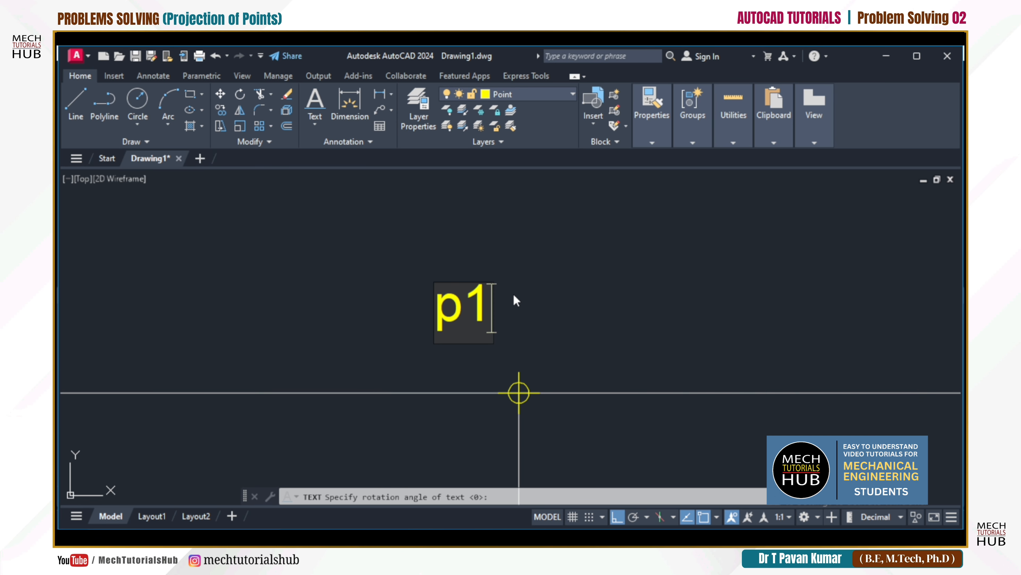
Add the text label p just below the lower projection point of P, 10 mm below the XY line
scroll(582, 285, "down", 8)
scroll(581, 322, "down", 5)
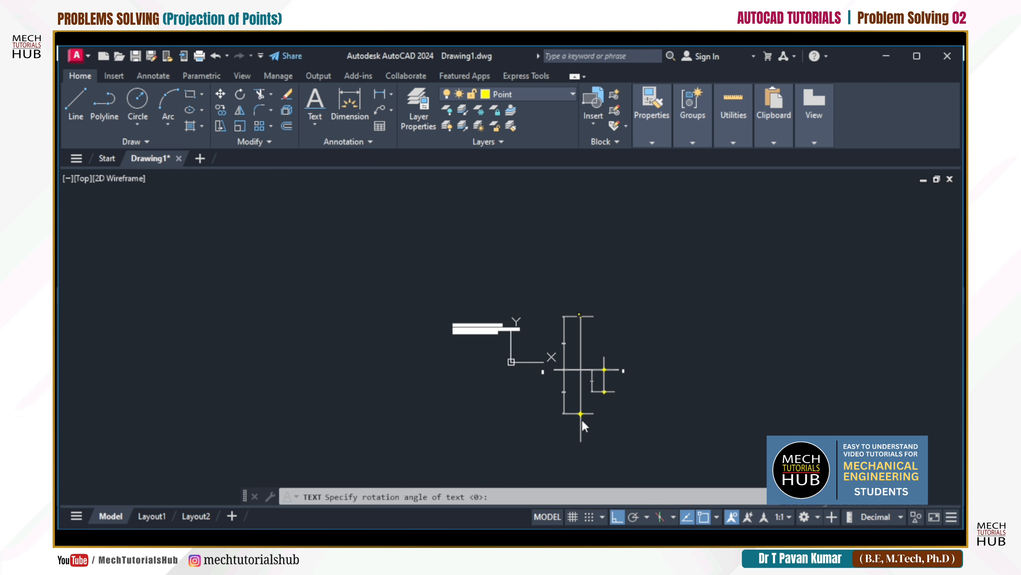
scroll(567, 415, "up", 5)
key("Return")
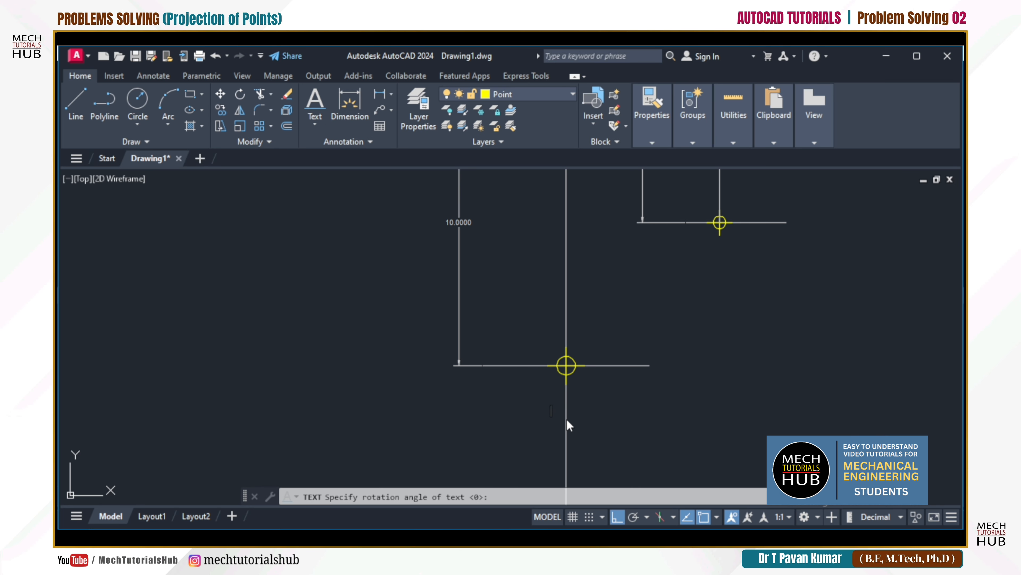
scroll(583, 401, "up", 5)
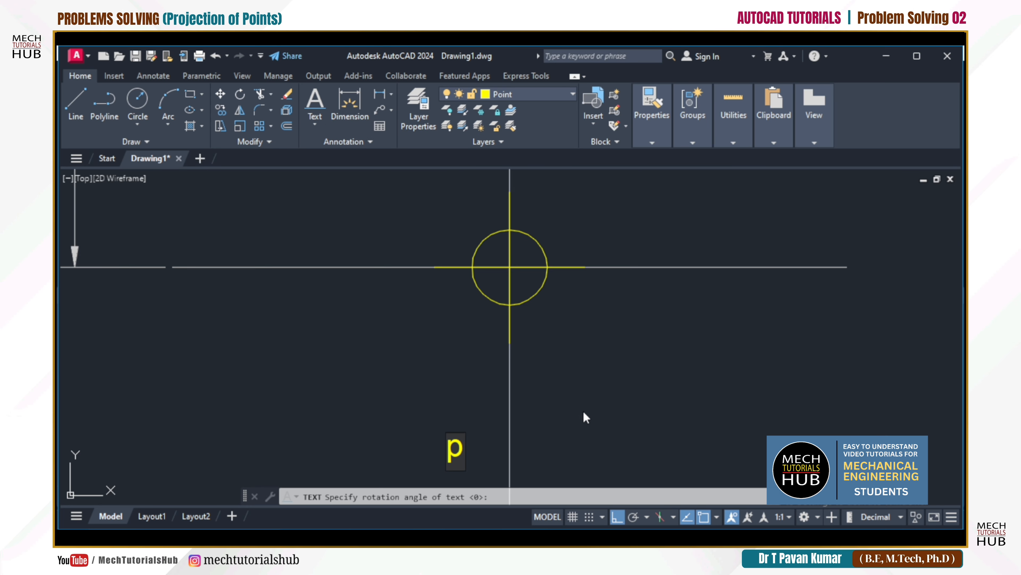
left_click(544, 444)
Add the text label q just above Q's projection point on the XY line
scroll(568, 424, "up", 4)
scroll(568, 427, "down", 4)
scroll(675, 360, "down", 6)
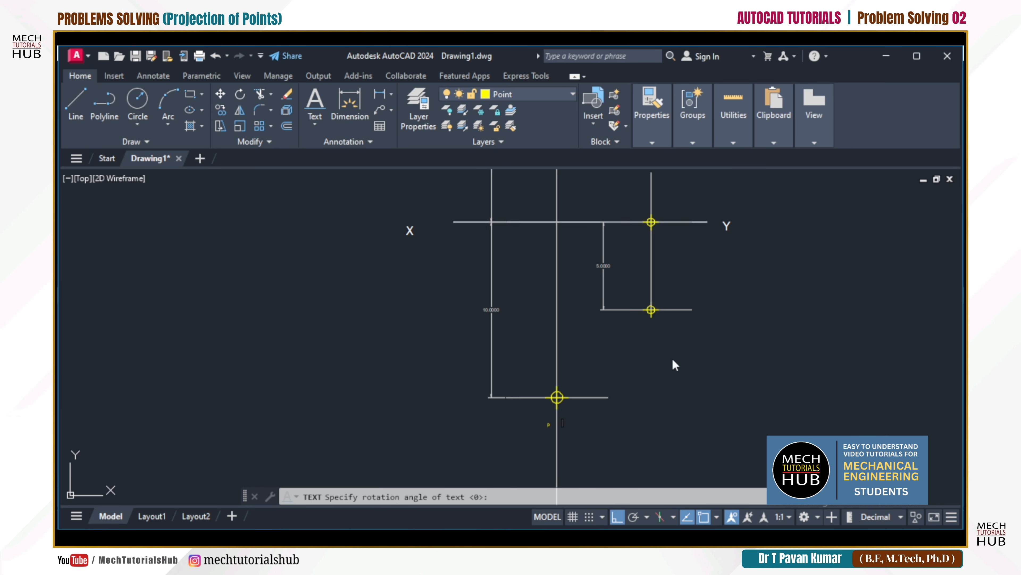
scroll(615, 372, "up", 5)
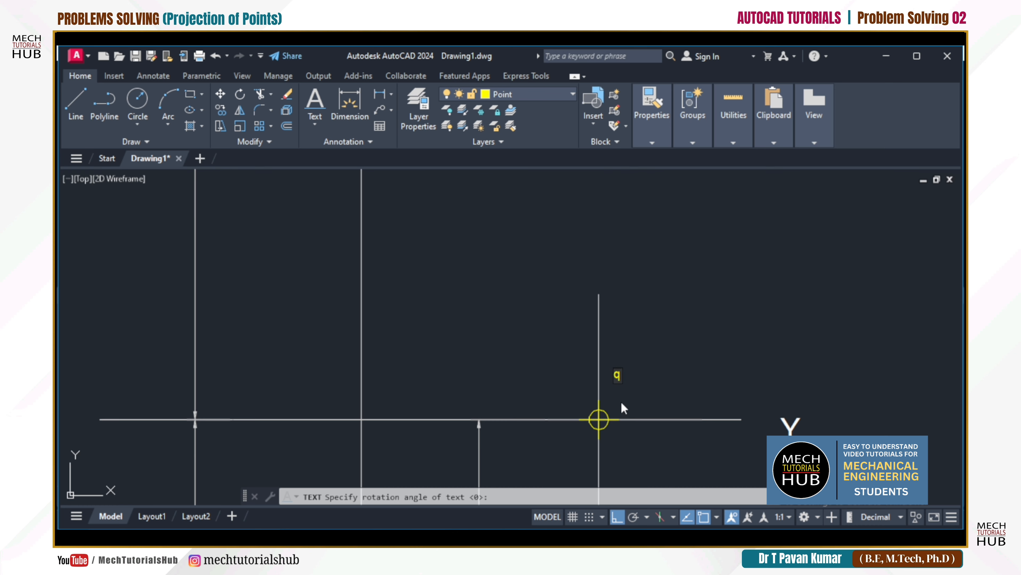
Add the text label q1 beside and slightly below Q's lower projection point, 5 mm under the XY line
scroll(621, 401, "down", 3)
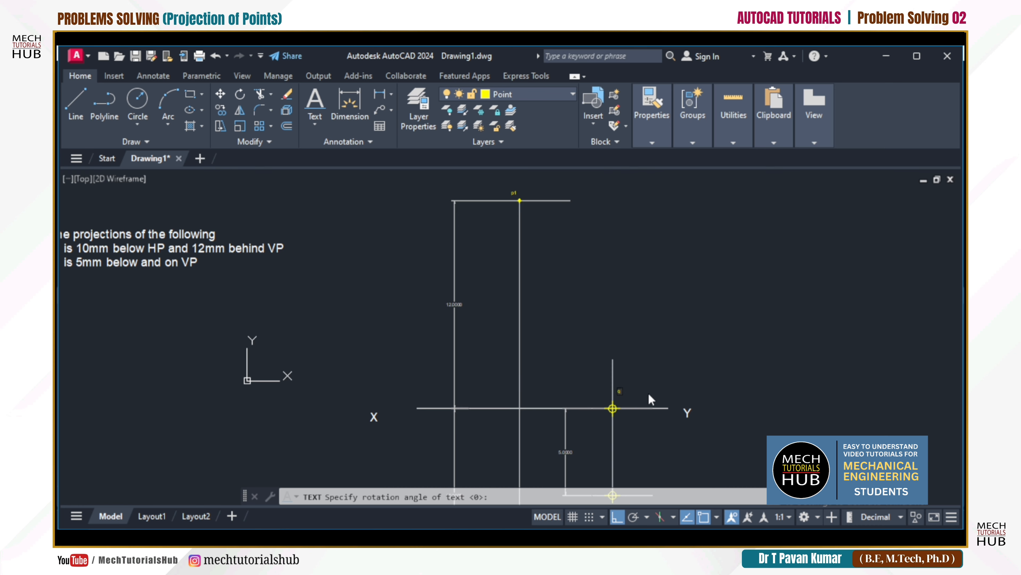
scroll(645, 402, "down", 7)
scroll(646, 354, "up", 8)
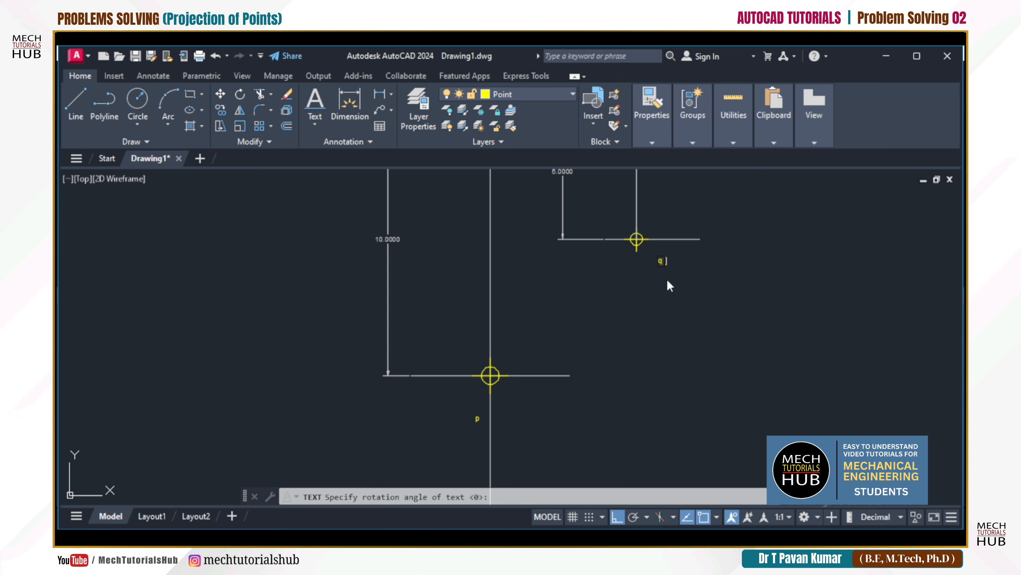
type("1")
scroll(697, 331, "down", 6)
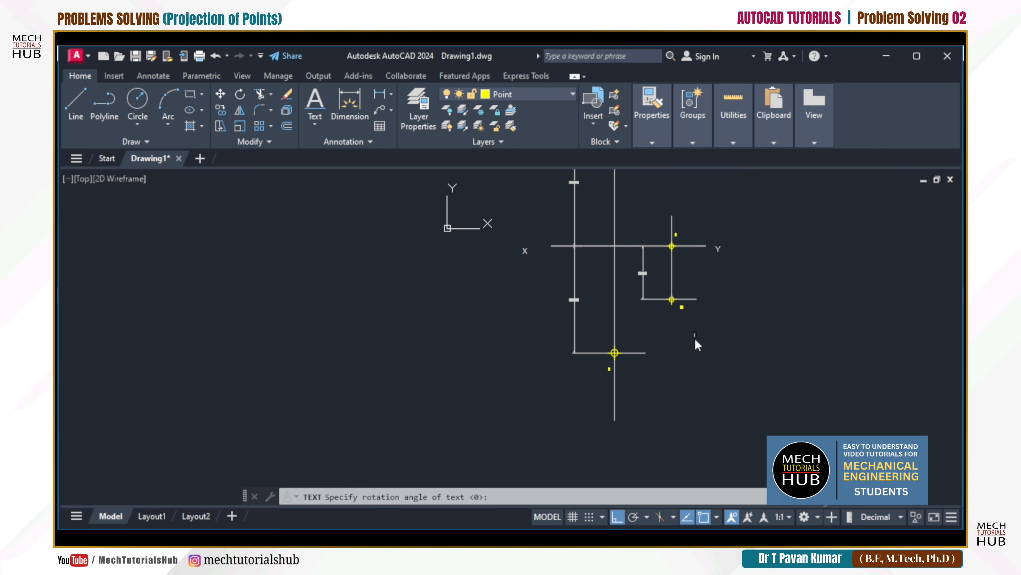
scroll(754, 238, "up", 2)
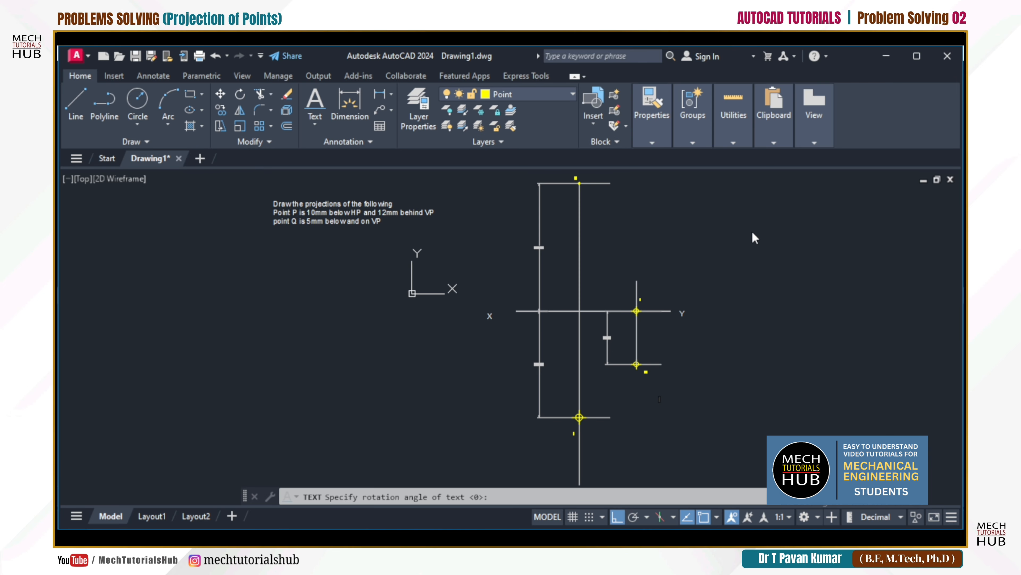